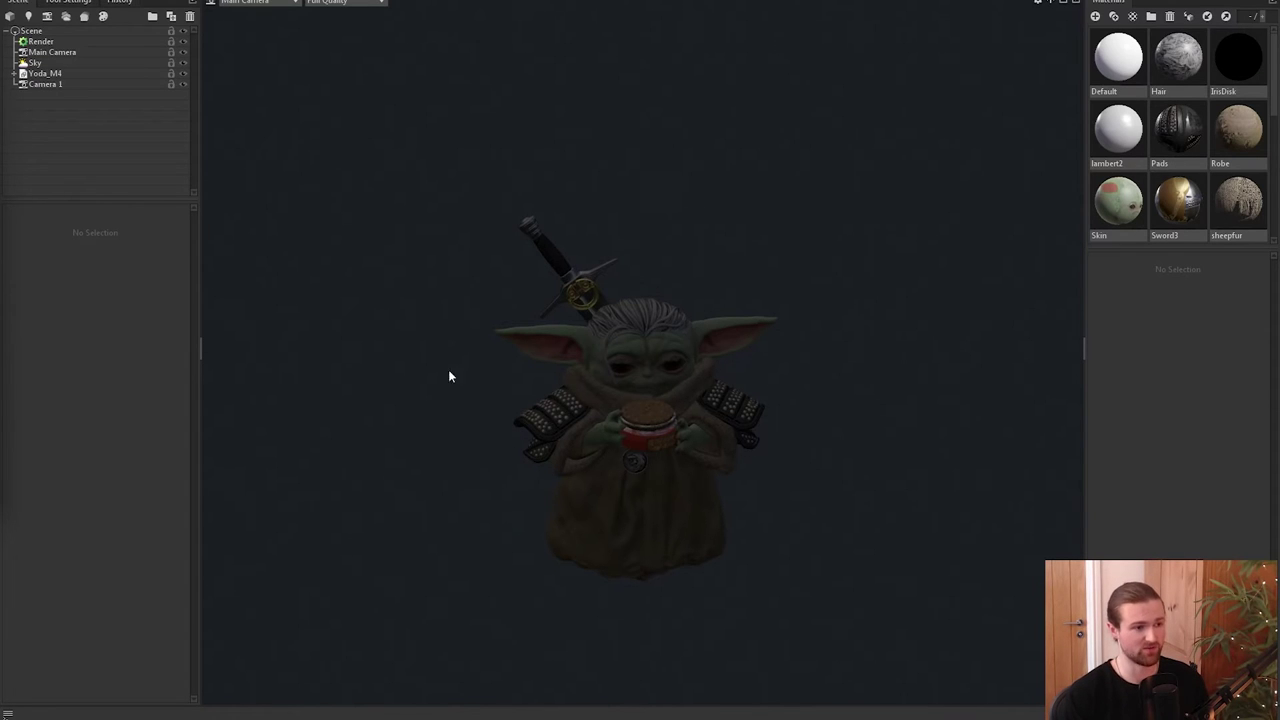
Add a new camera to the scene and rename it 01.
click(47, 17)
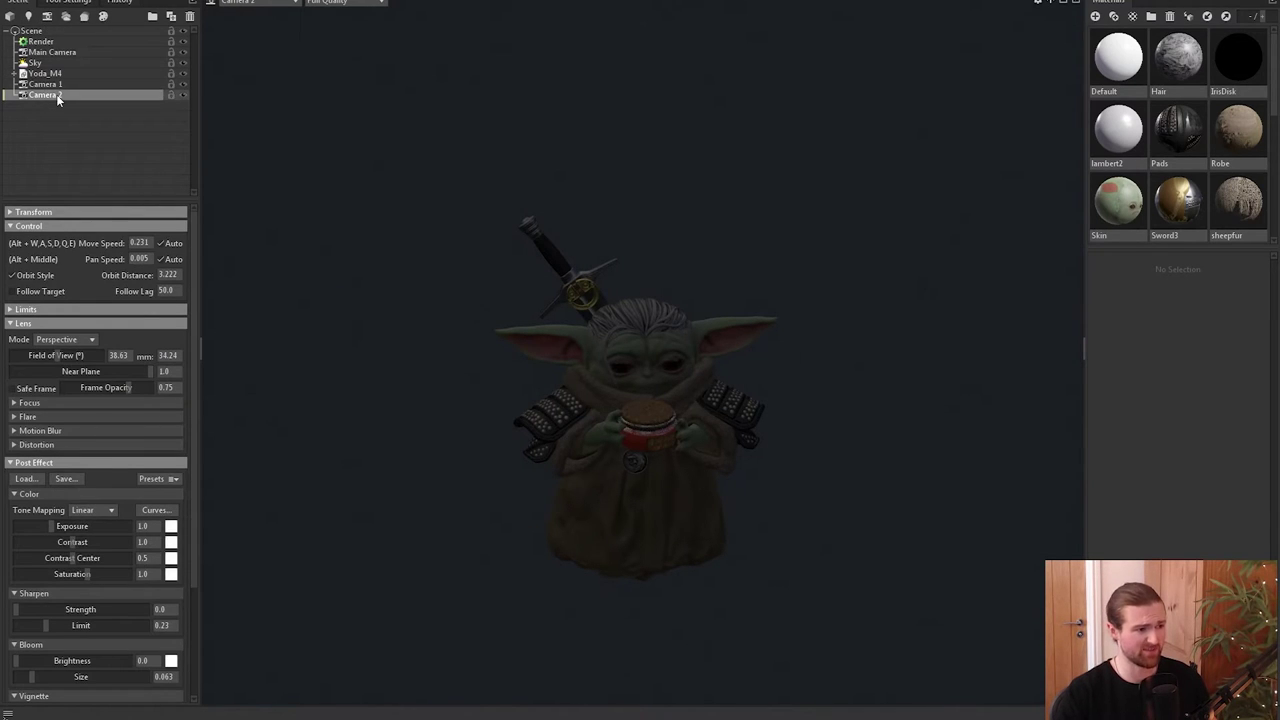
double_click(57, 97)
text(B)
text(01)
key(Return)
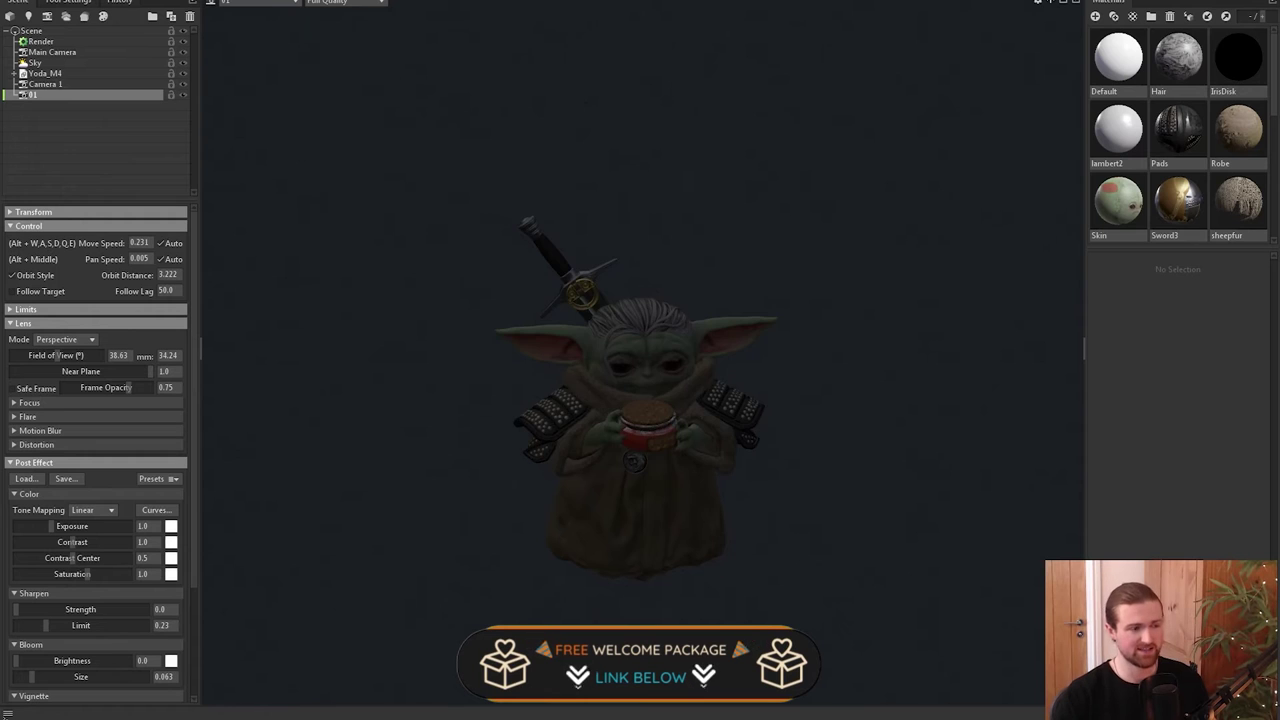
Split the viewport into two stacked views and show camera 01 in the lower one.
key(ctrl+space)
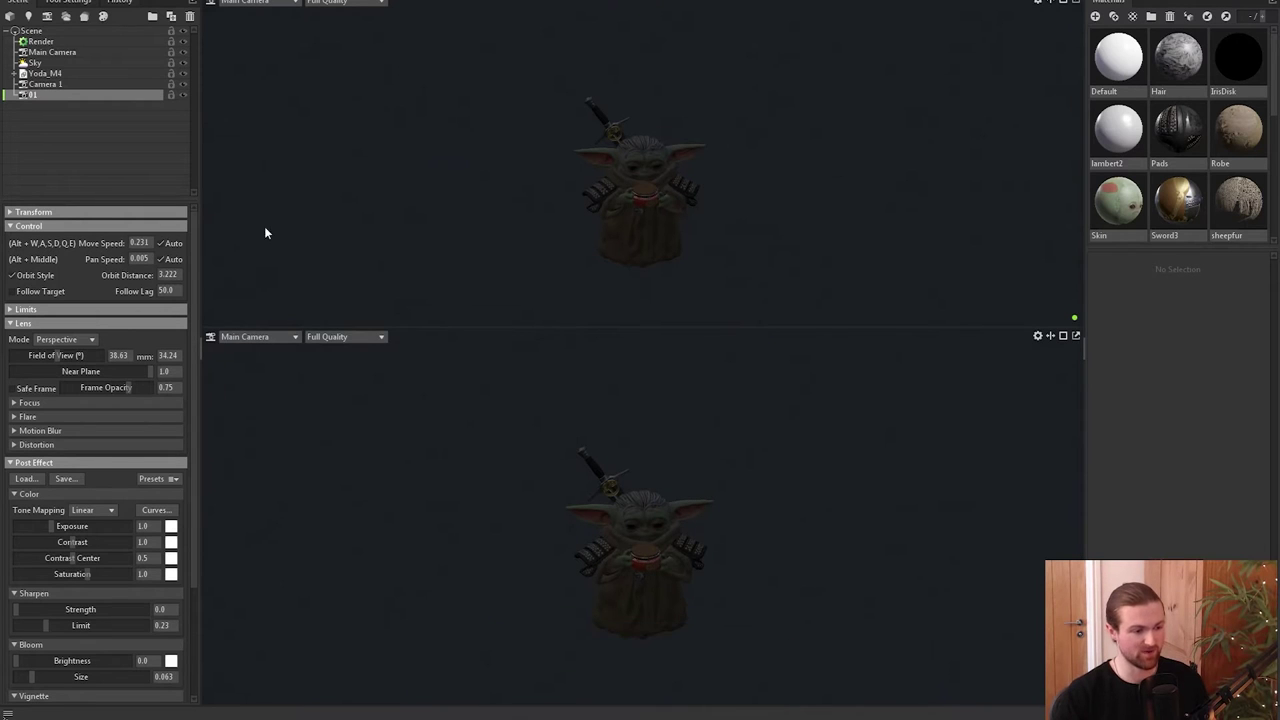
click(275, 337)
mouse_move(276, 352)
click(344, 375)
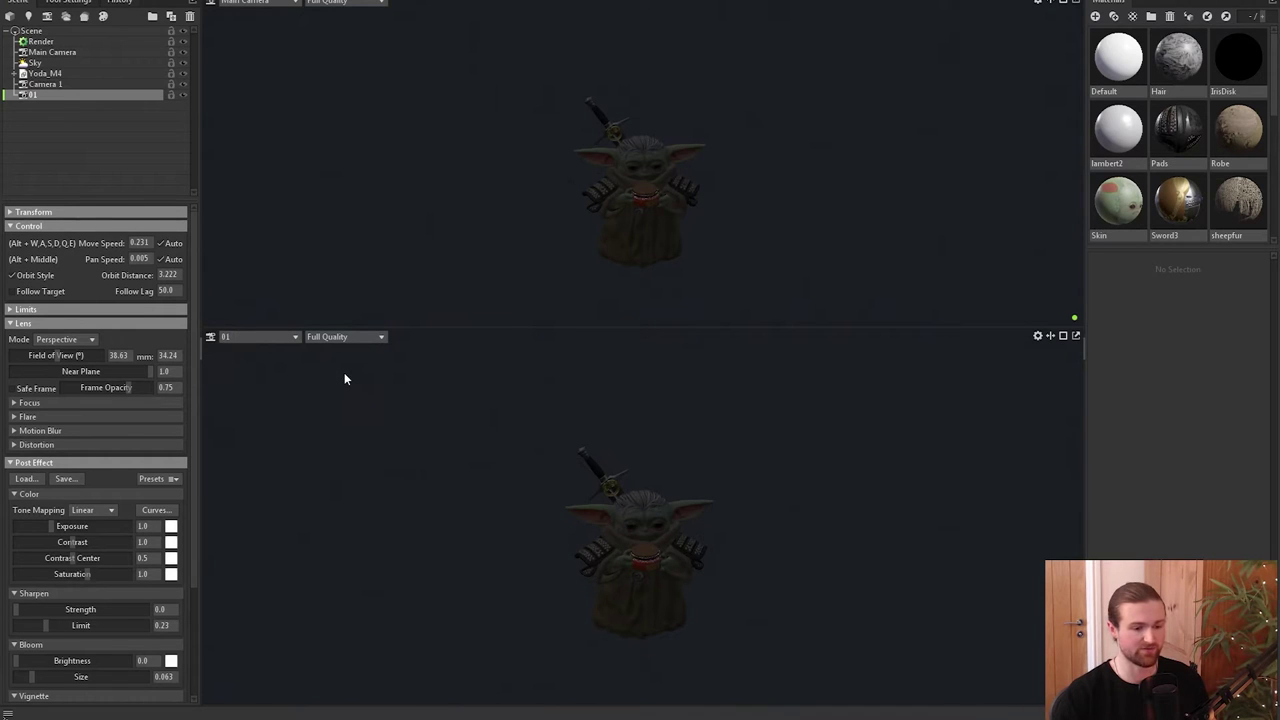
Select camera 01 in the Main Camera view and move it closer in front of the character.
click(513, 222)
alt+drag(513, 222, 961, 78)
scroll(806, 225, down, 3)
click(855, 242)
click(818, 240)
click(985, 200)
drag(986, 202, 826, 176)
drag(774, 258, 692, 180)
drag(606, 102, 614, 198)
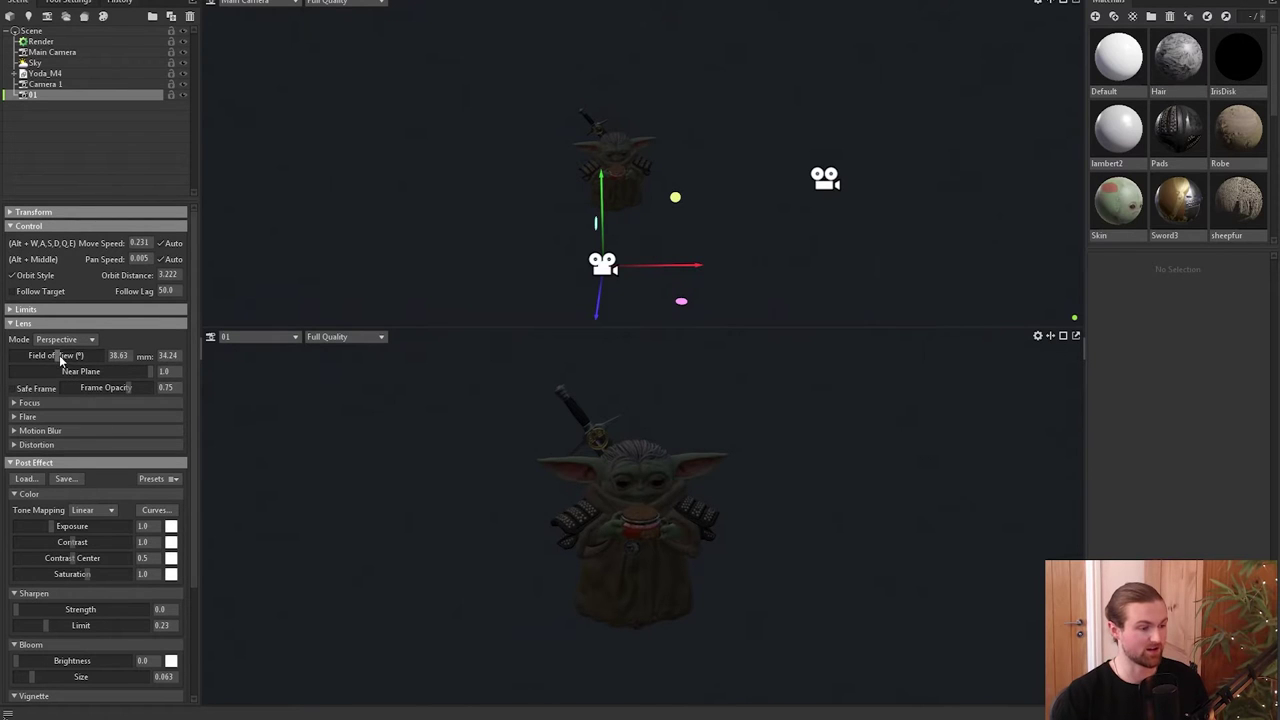
Widen camera 01's field of view to 56.17 and reposition the camera in front of the character.
drag(64, 355, 65, 355)
drag(605, 233, 605, 263)
drag(607, 307, 628, 216)
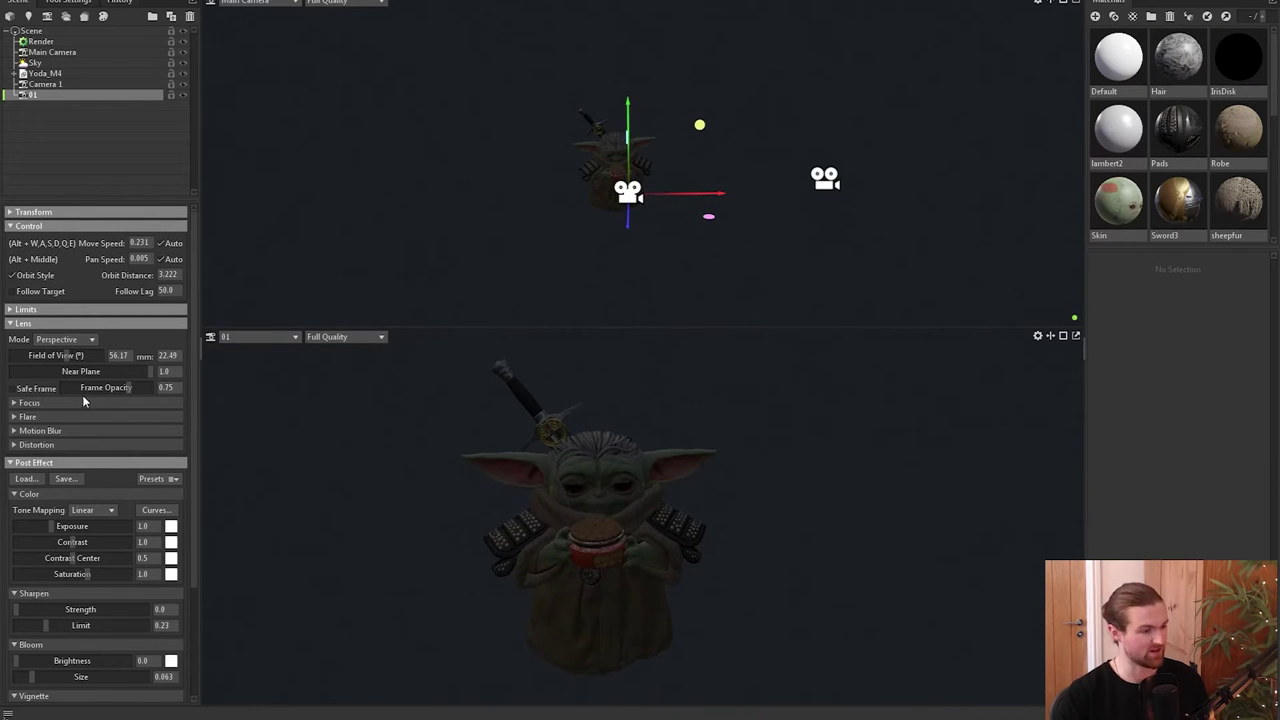
Turn on camera 01's safe frame and reframe a close view of the character's upper body with a 31.08 field of view.
click(13, 389)
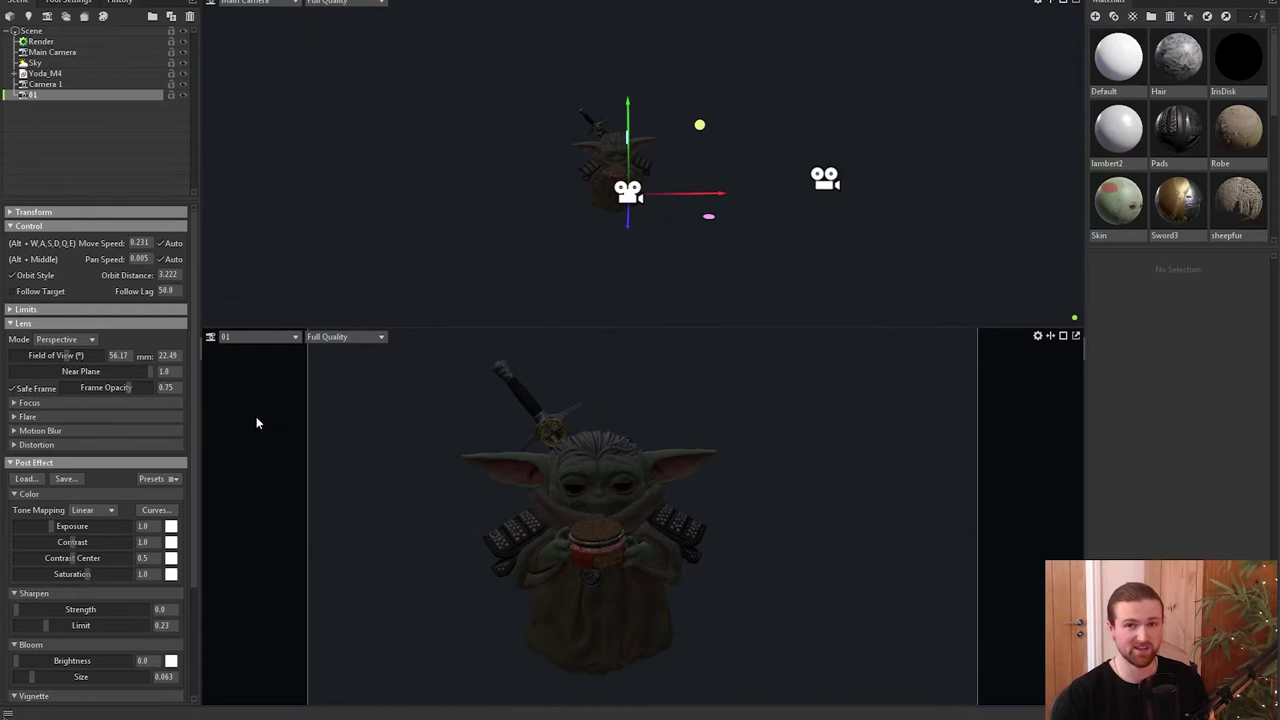
drag(708, 194, 694, 195)
drag(612, 228, 620, 200)
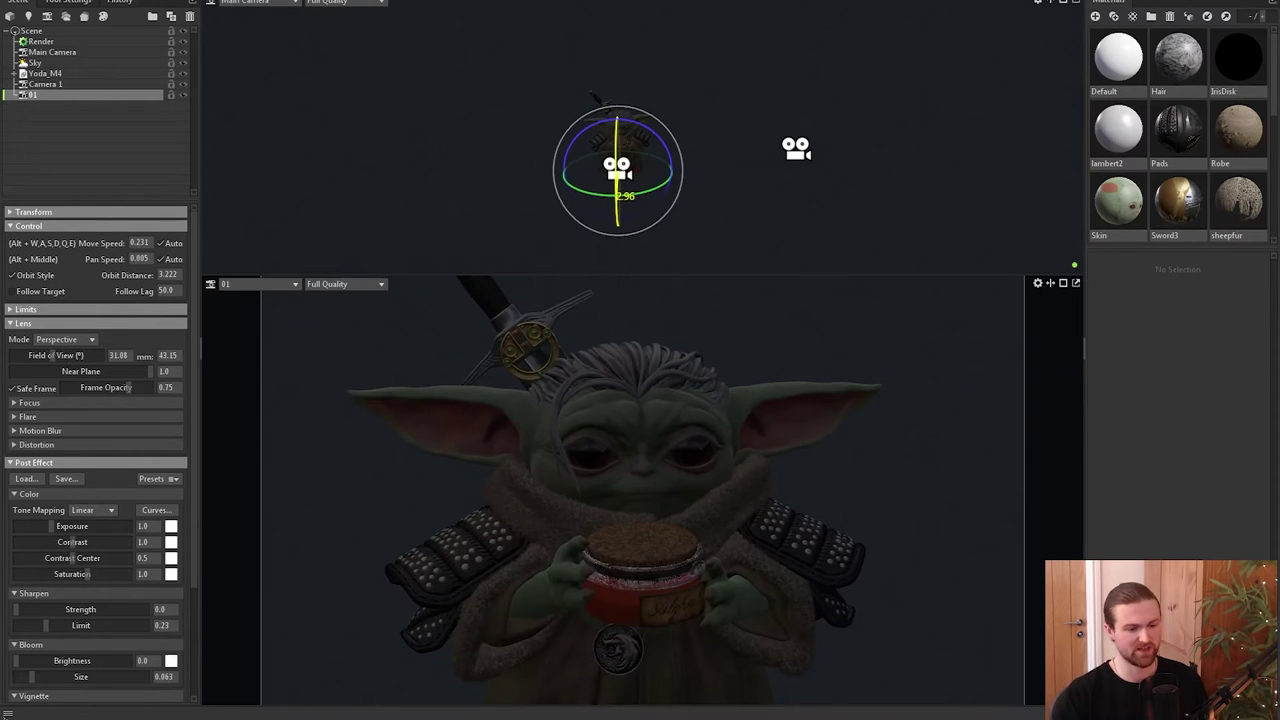
key(w)
drag(652, 172, 653, 172)
drag(615, 219, 617, 224)
drag(618, 153, 616, 152)
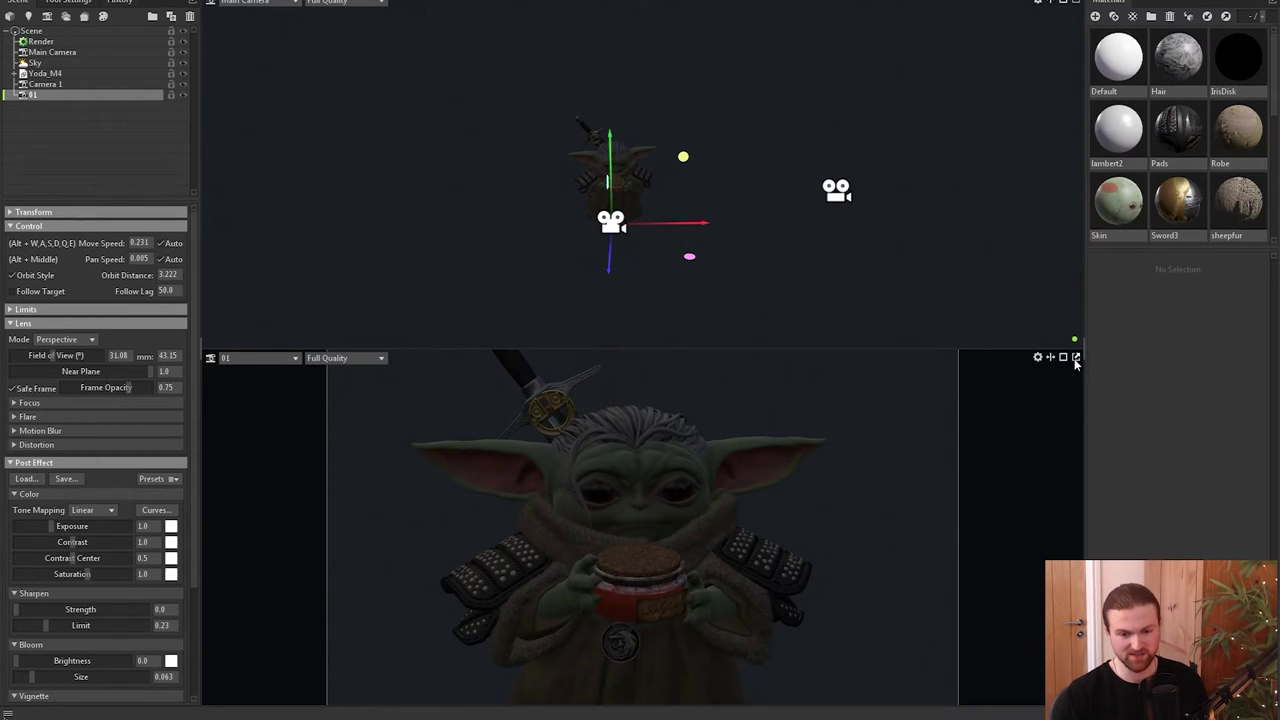
Detach the camera 01 view into a floating window, then resize and place it beside the character.
click(1075, 357)
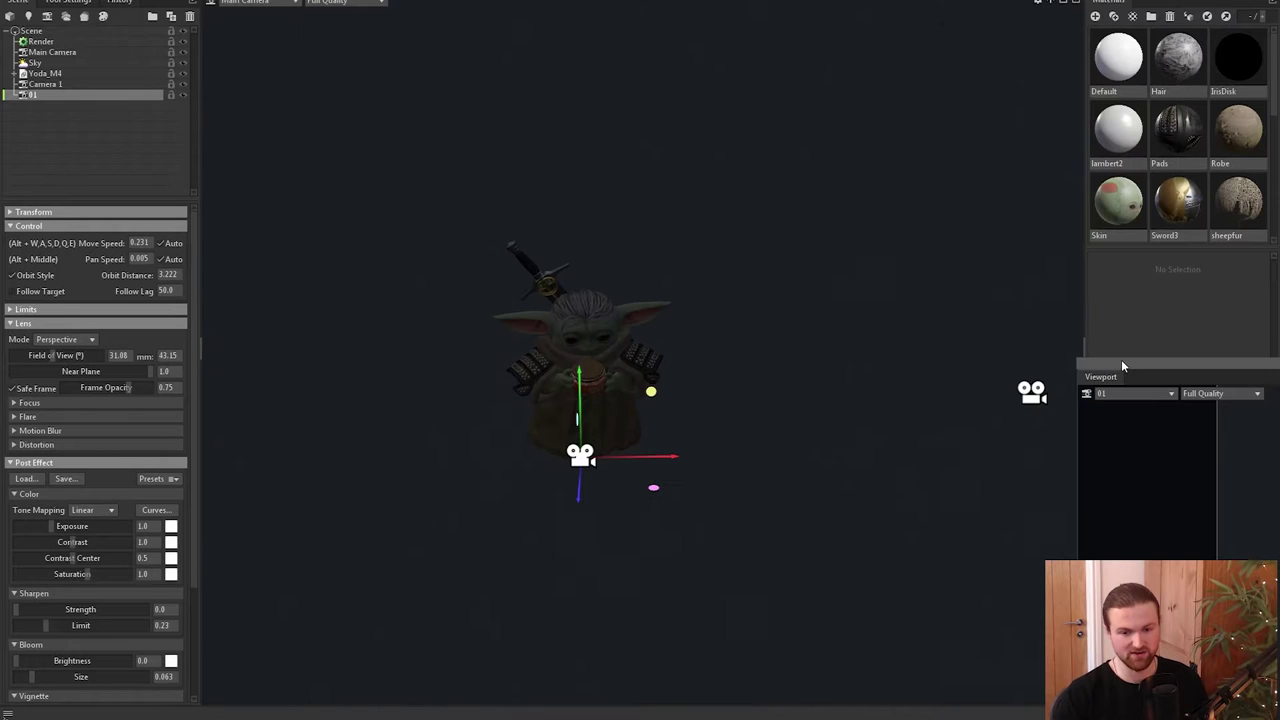
drag(1121, 362, 266, 214)
drag(1148, 580, 831, 591)
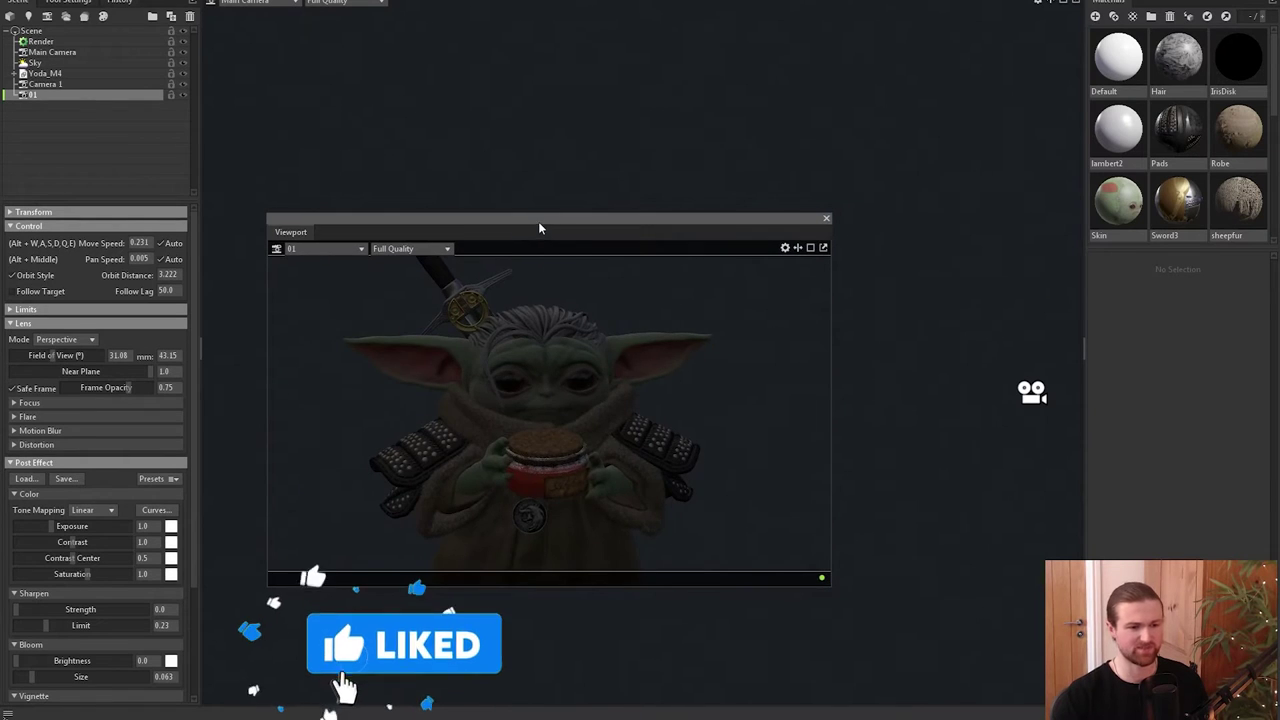
drag(541, 221, 981, 323)
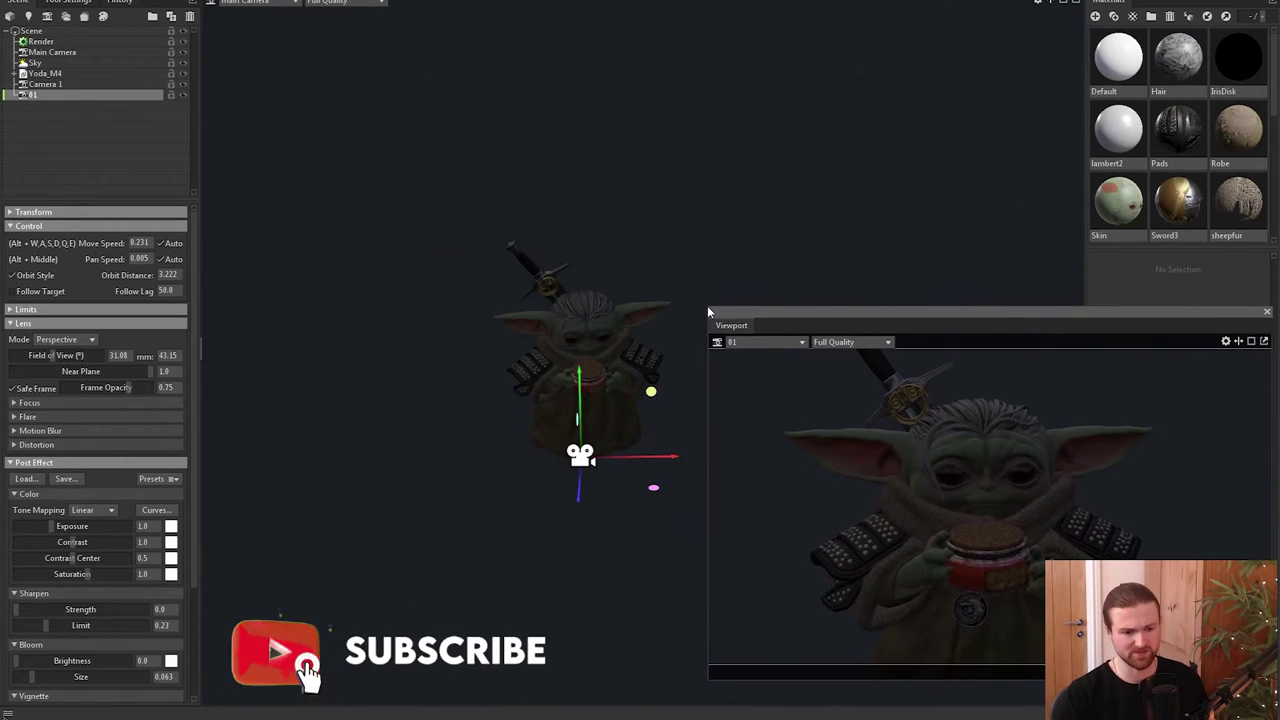
Review the render and Sky light settings and look through the sky presets in the library.
click(40, 41)
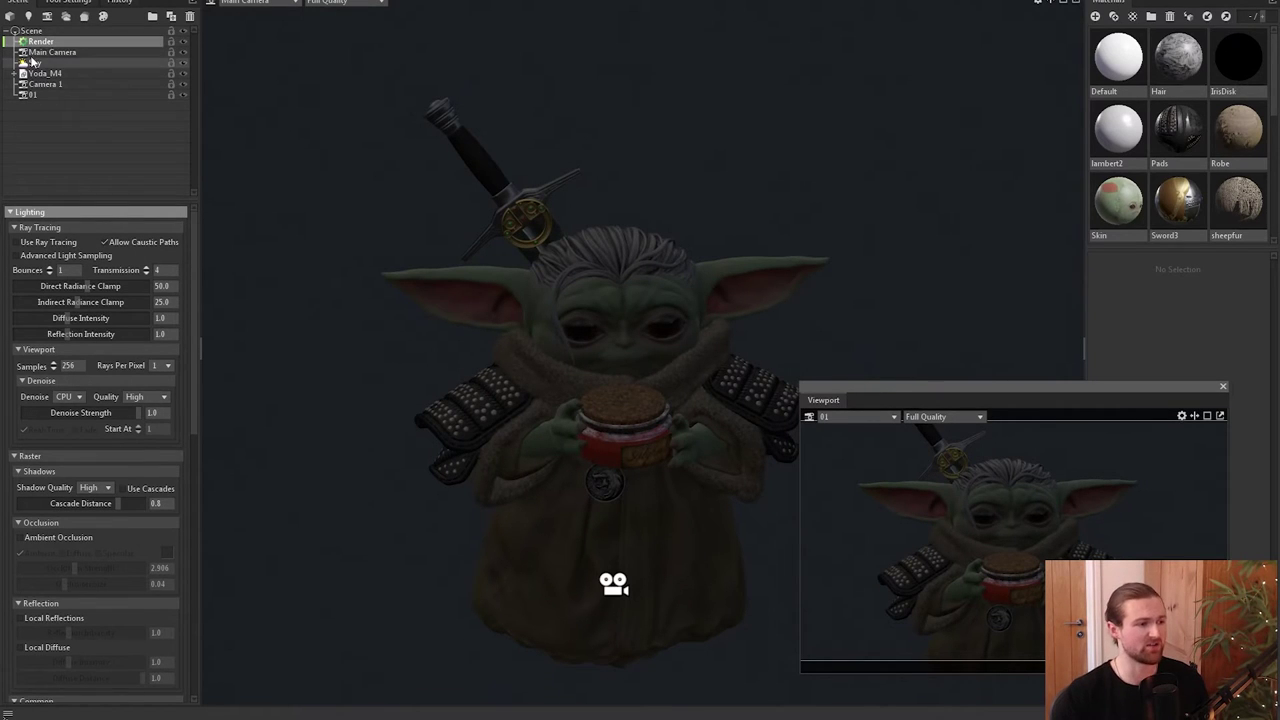
click(35, 62)
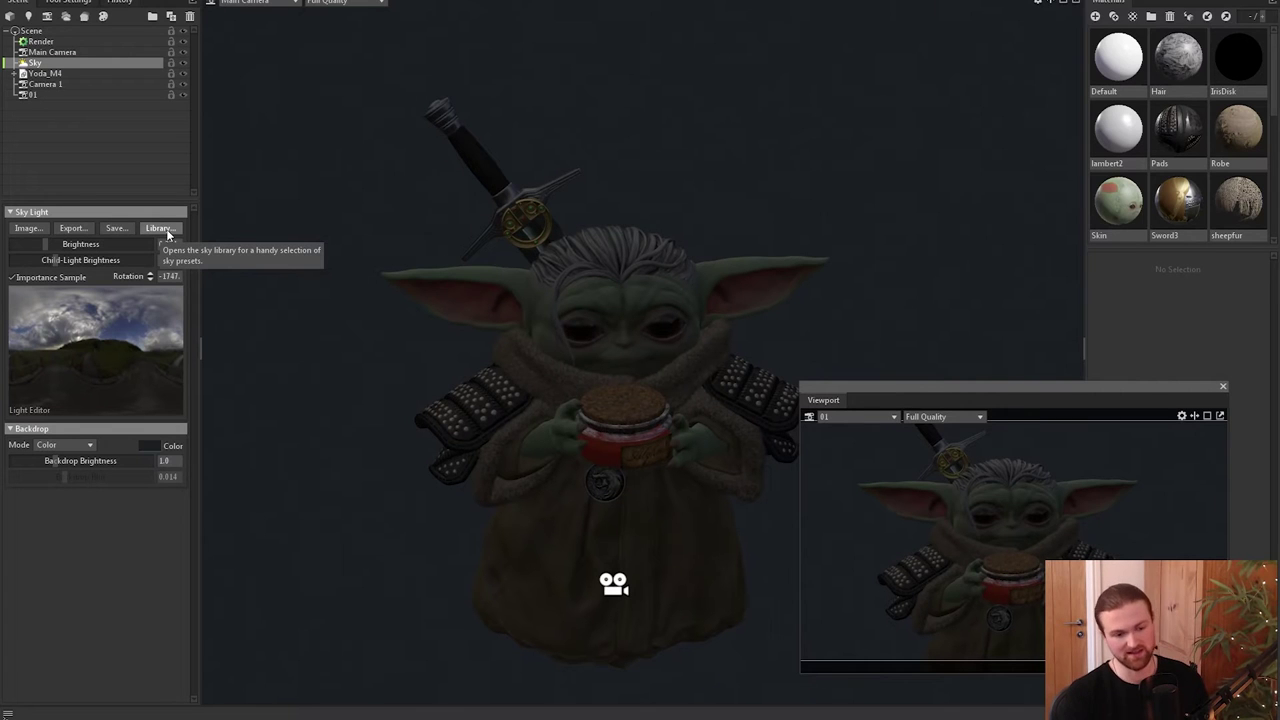
middle_drag(510, 472, 525, 267)
scroll(562, 371, up, 5)
scroll(562, 371, down, 6)
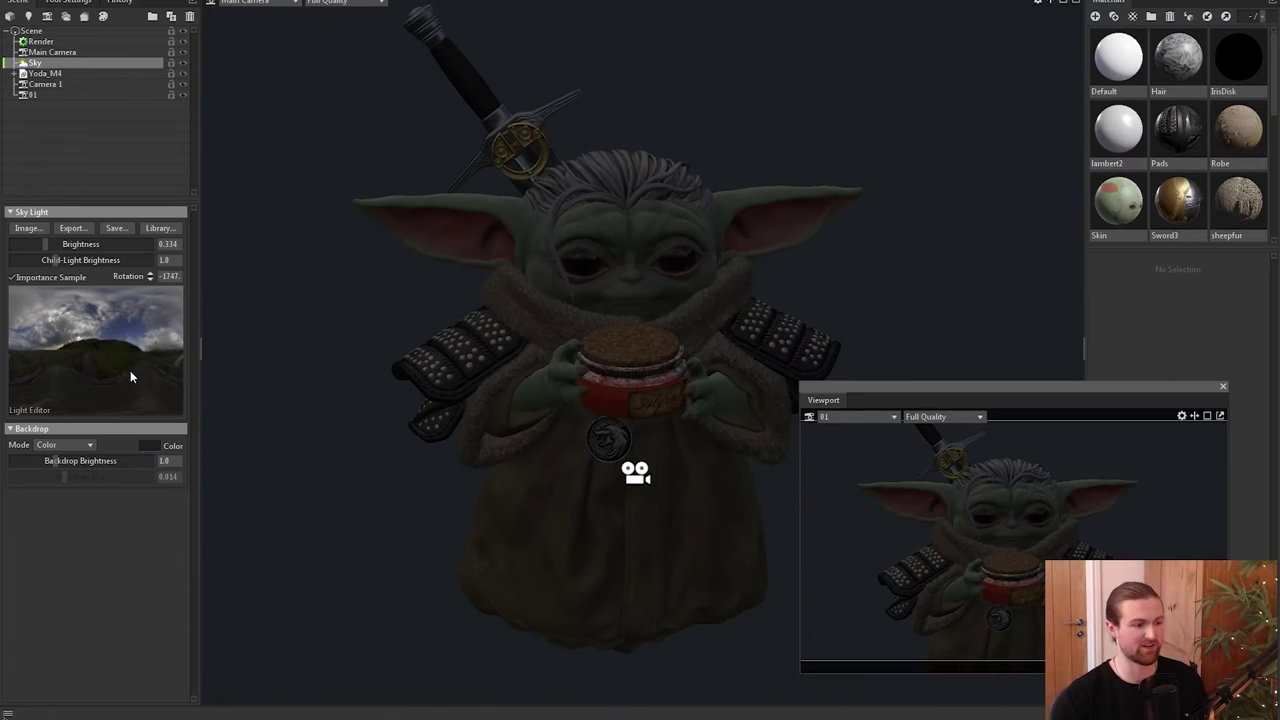
middle_drag(567, 367, 556, 409)
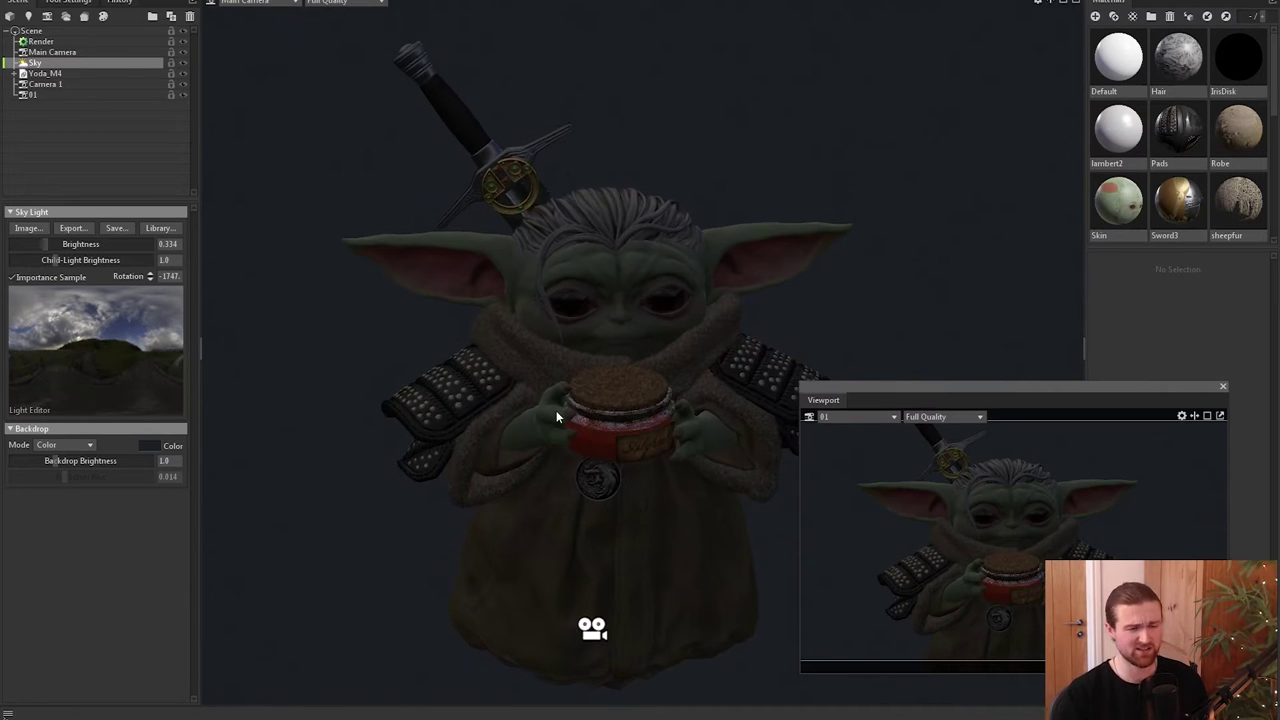
drag(556, 409, 554, 405)
drag(393, 389, 406, 409)
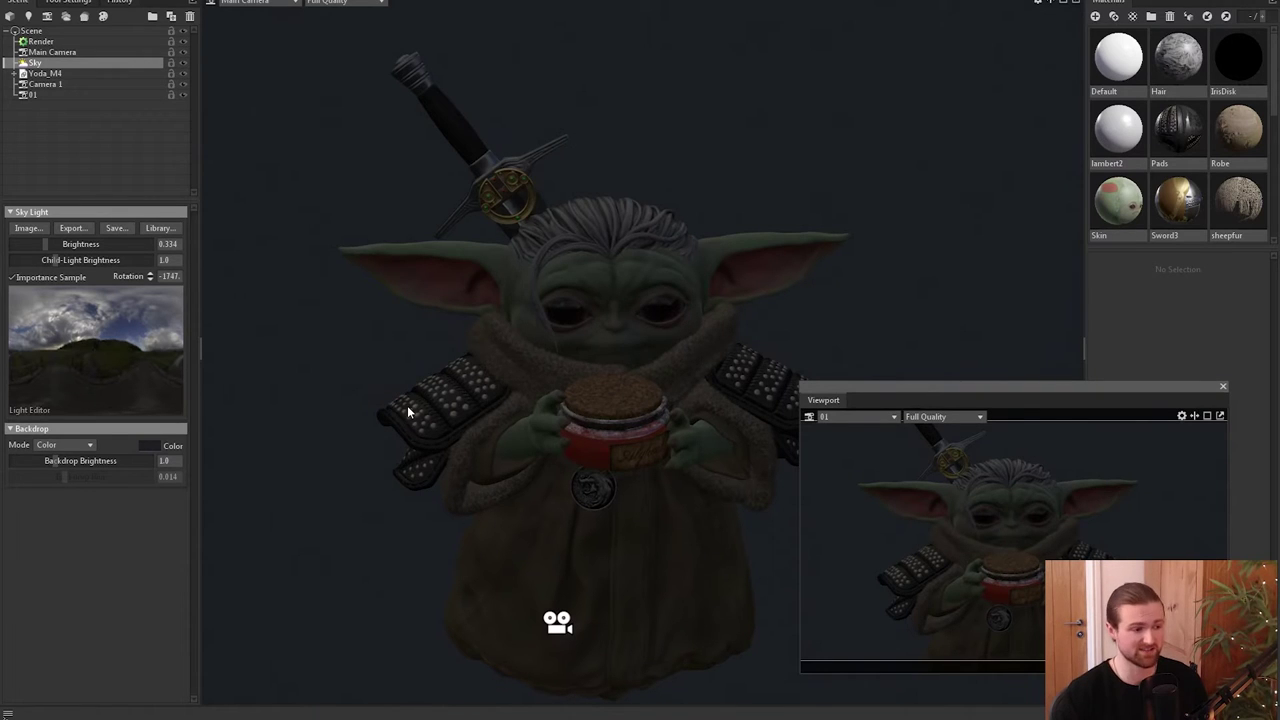
key(l)
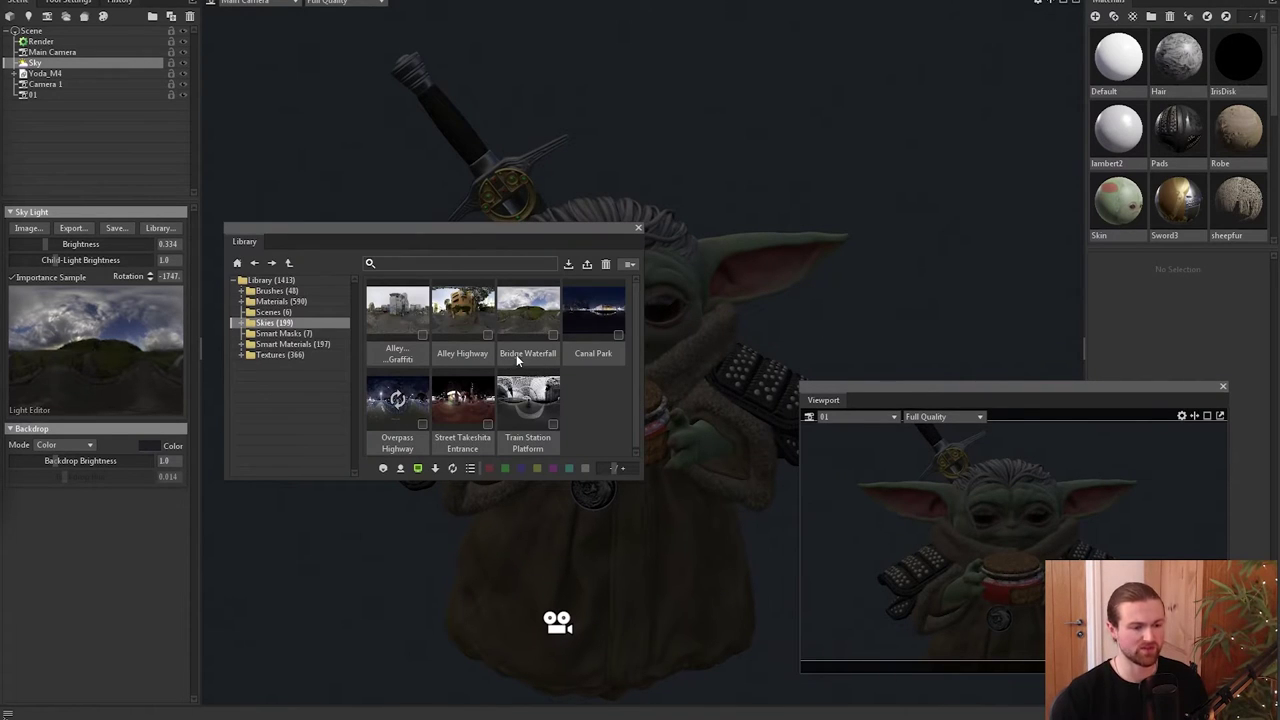
click(638, 230)
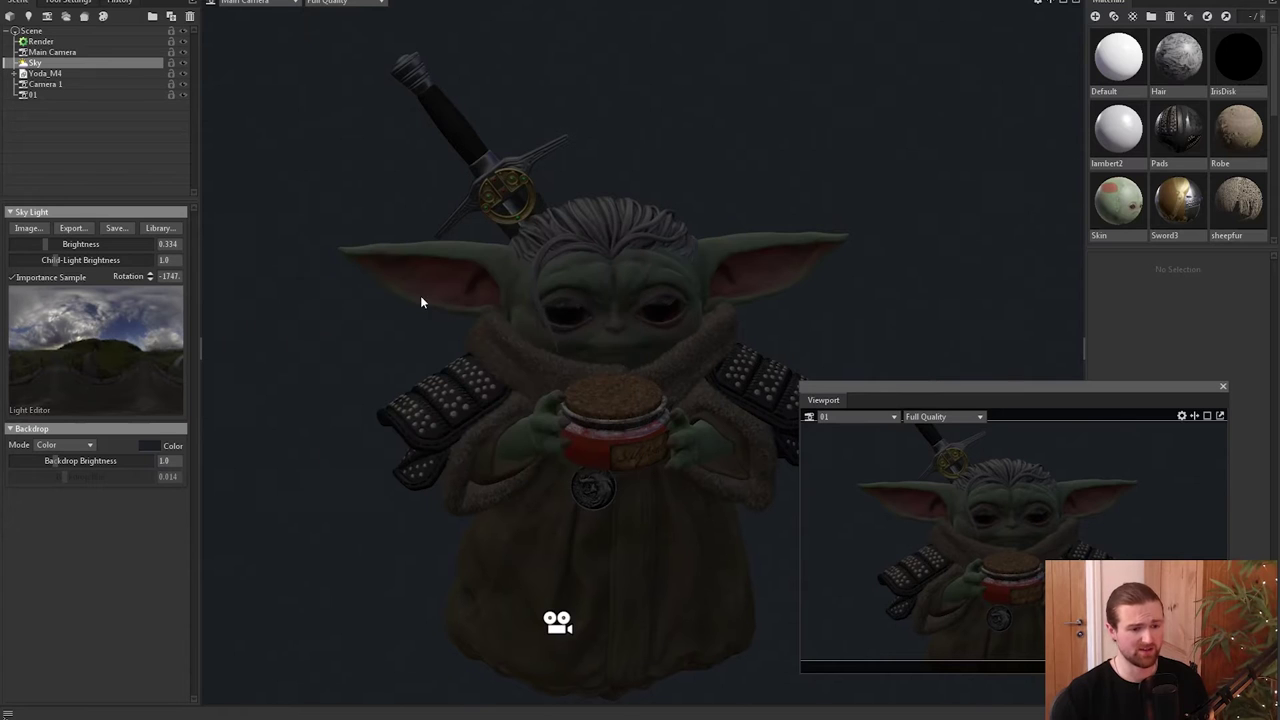
Try out a child light on the sky image, remove it, and lower the Sky light's brightness.
click(56, 315)
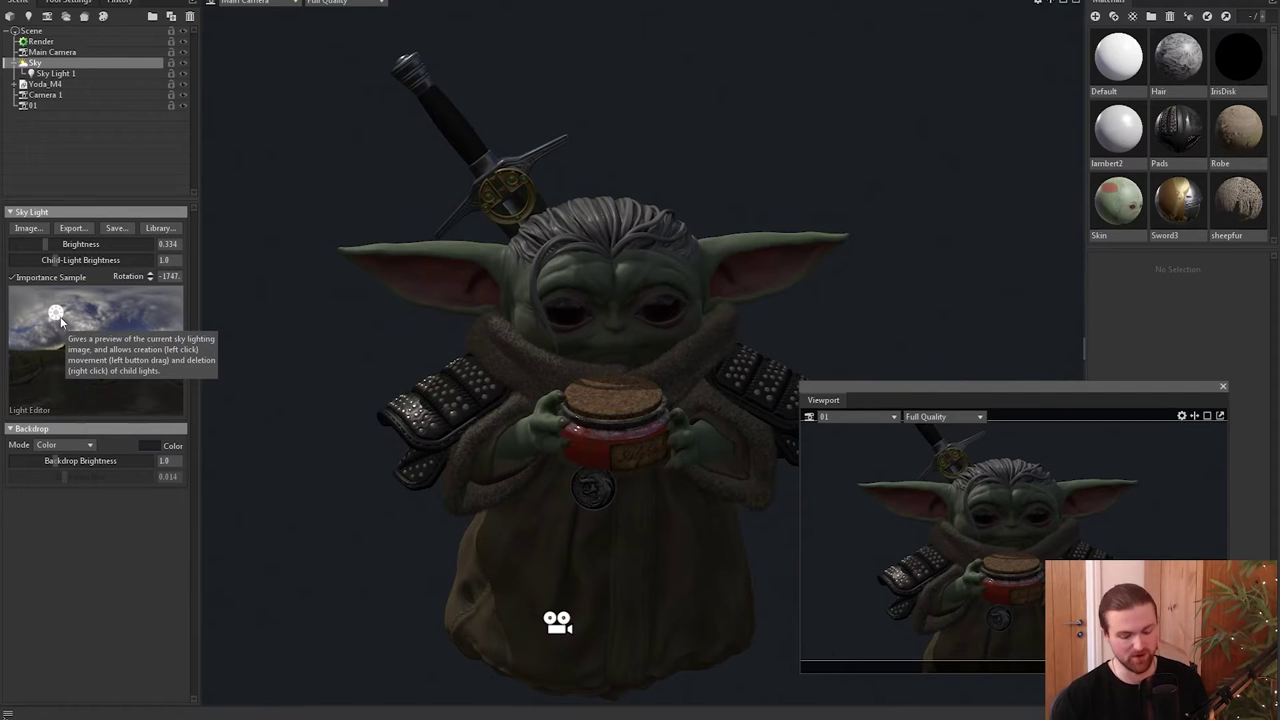
right_click(56, 315)
drag(45, 244, 37, 244)
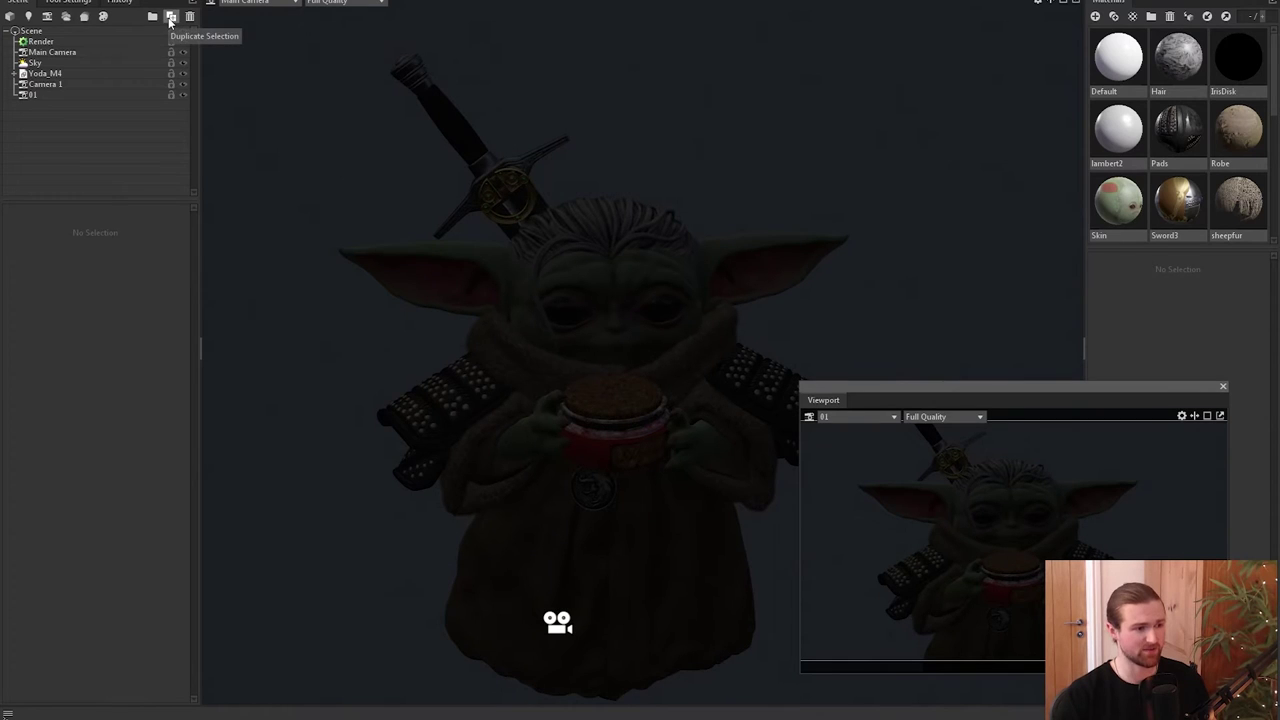
Create a new group in the scene and rename it Lights.
click(153, 18)
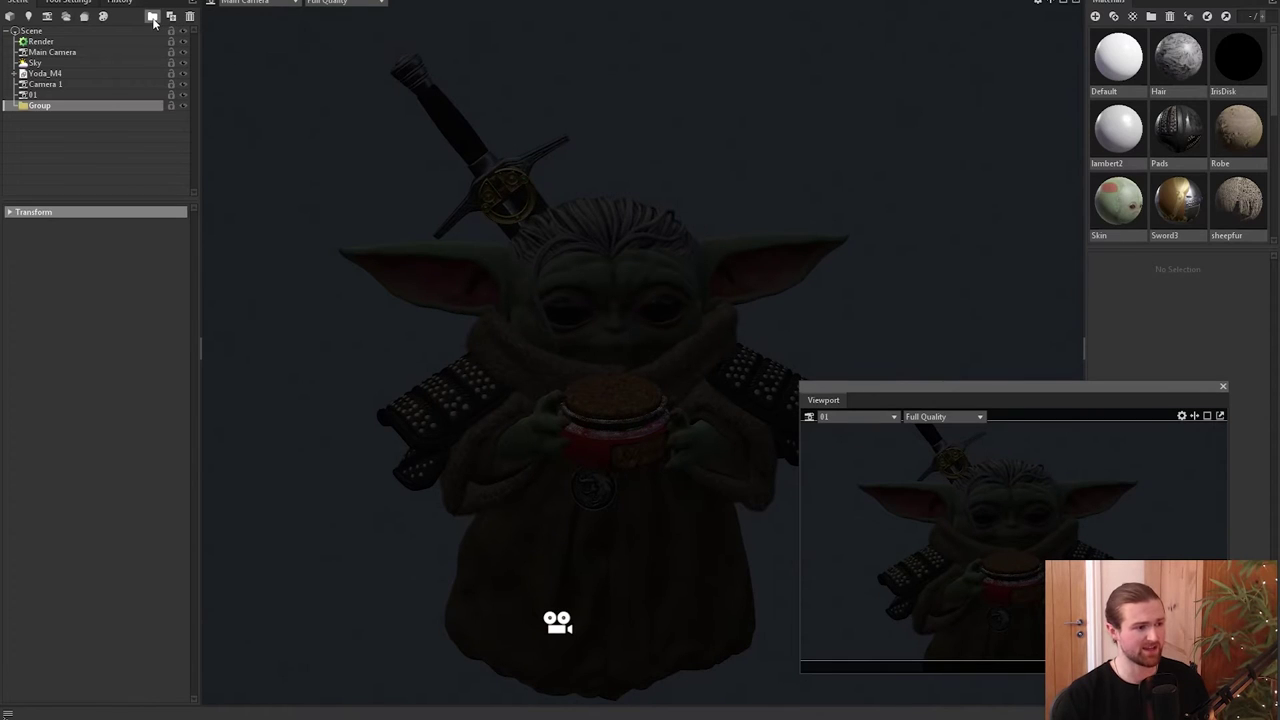
double_click(45, 107)
text(Lights)
key(Return)
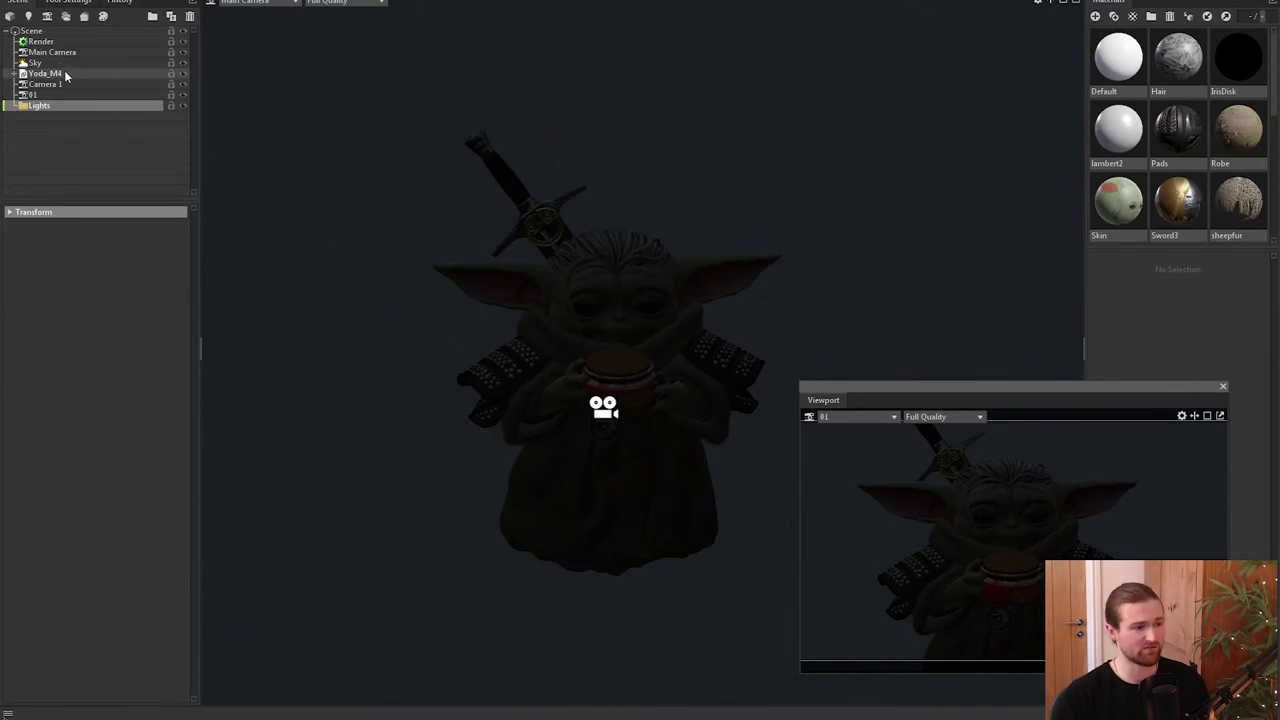
Add one light to the scene, deleting the extra one, and set its type to Directional.
click(30, 20)
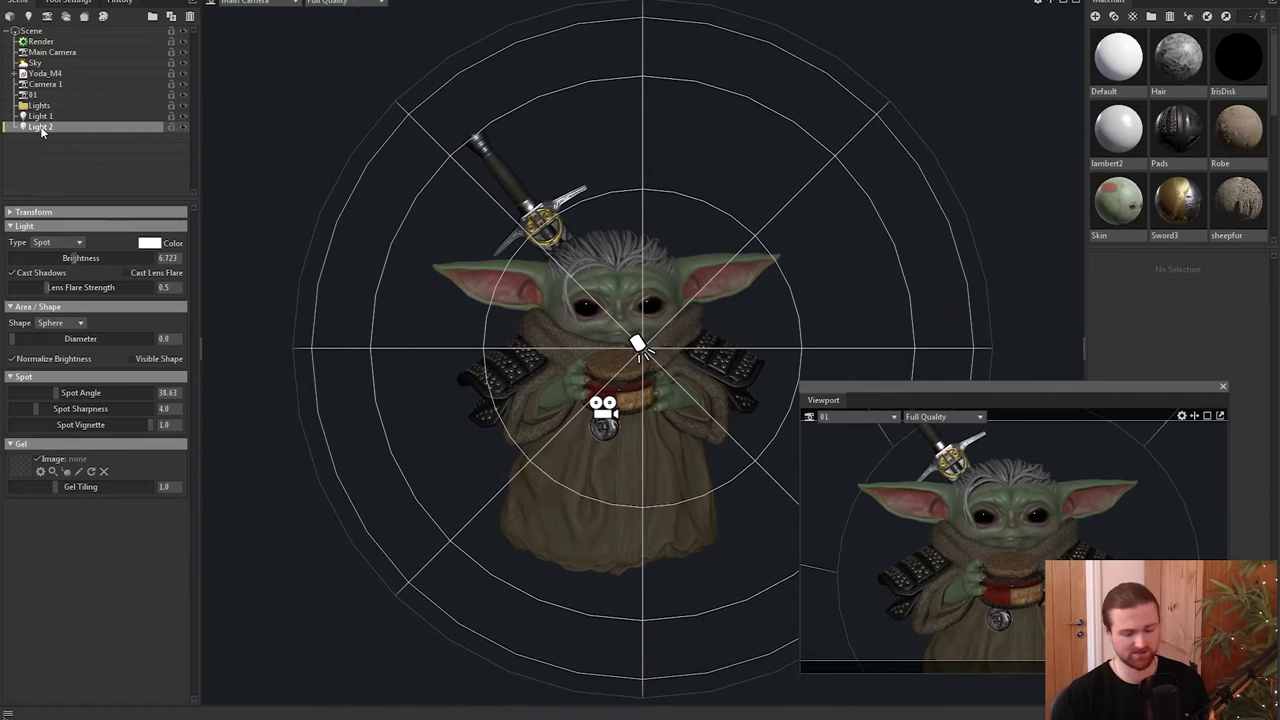
key(Delete)
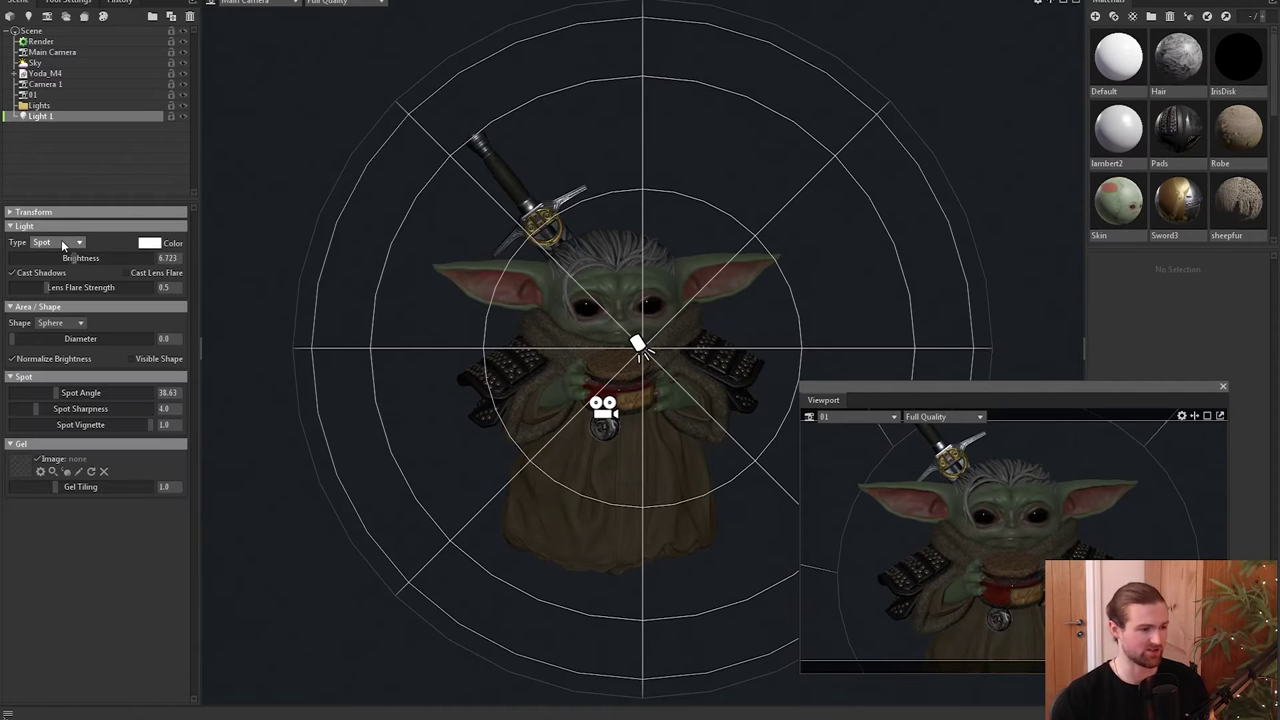
click(63, 242)
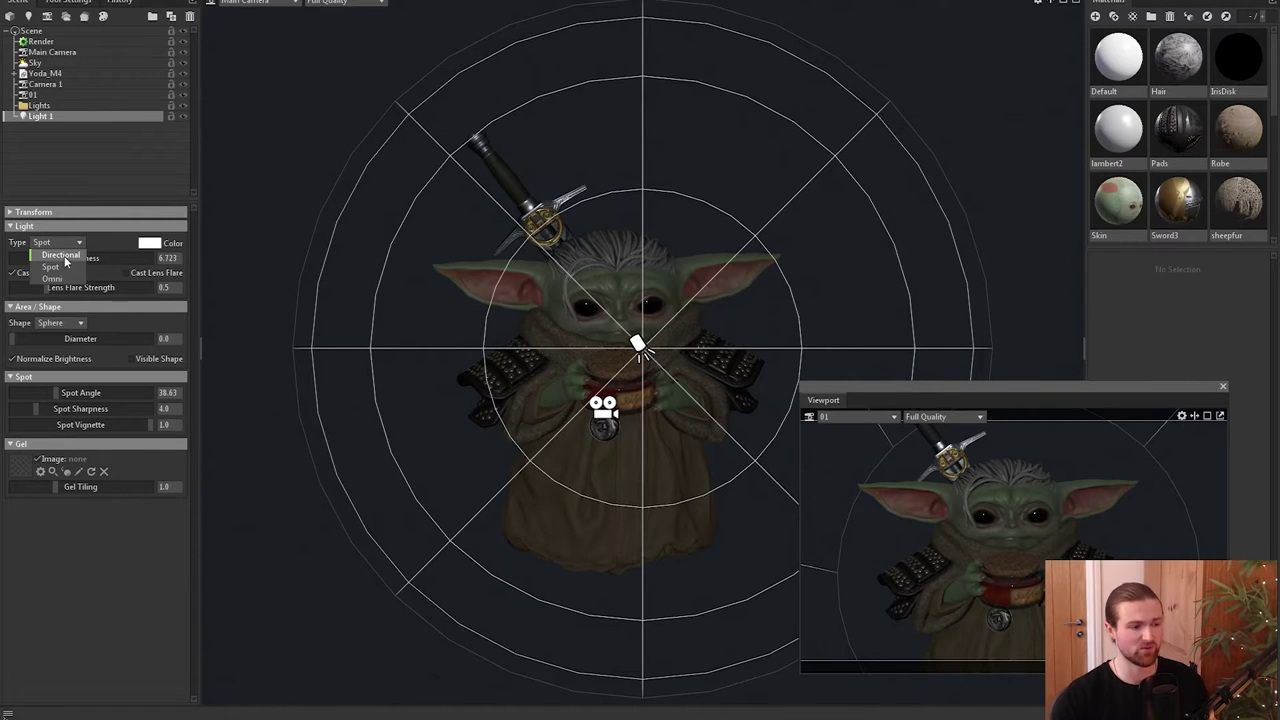
click(64, 256)
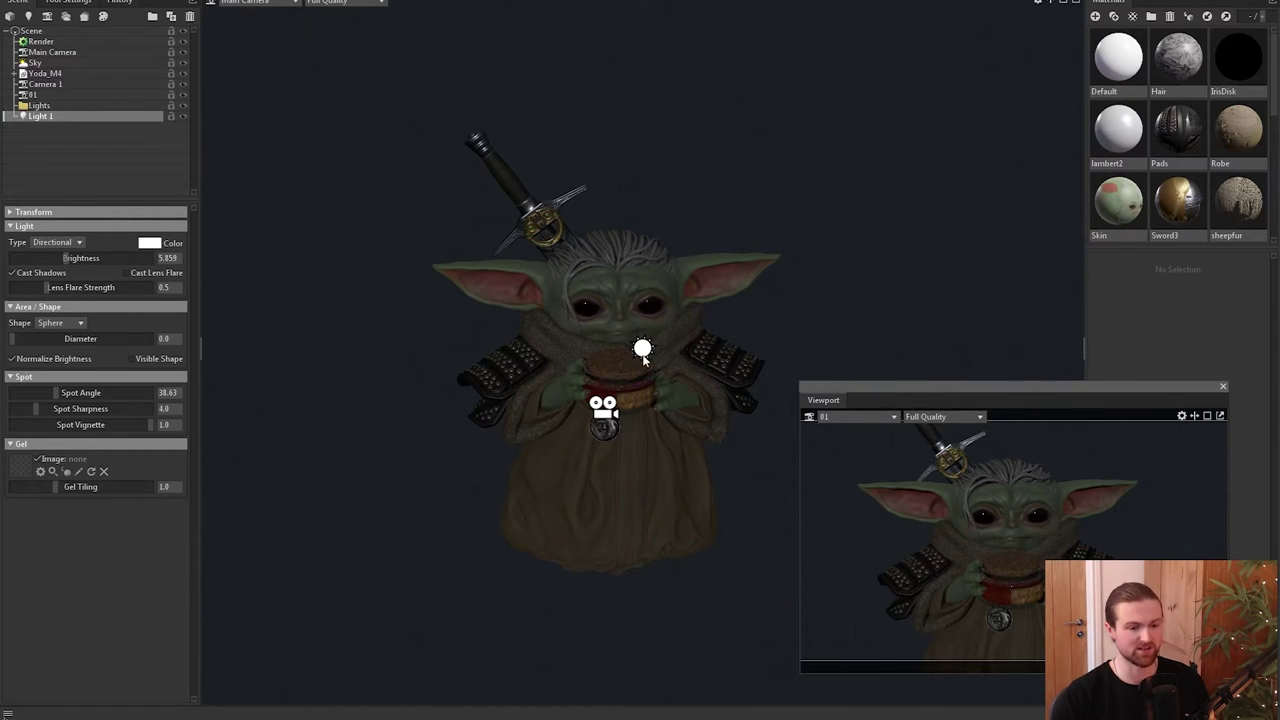
Place the directional light above and to one side of the character, aim it diagonally down, and rename it Main.
key(e)
mouse_move(654, 348)
mouse_down()
mouse_move(607, 347)
mouse_move(628, 298)
mouse_move(656, 292)
mouse_move(666, 306)
mouse_move(690, 257)
mouse_move(701, 280)
mouse_move(600, 366)
mouse_up()
right_drag(601, 369, 546, 351)
drag(563, 353, 650, 544)
key(w)
drag(608, 595, 543, 320)
drag(575, 360, 625, 246)
right_drag(625, 246, 684, 421)
drag(684, 428, 676, 497)
drag(652, 437, 616, 468)
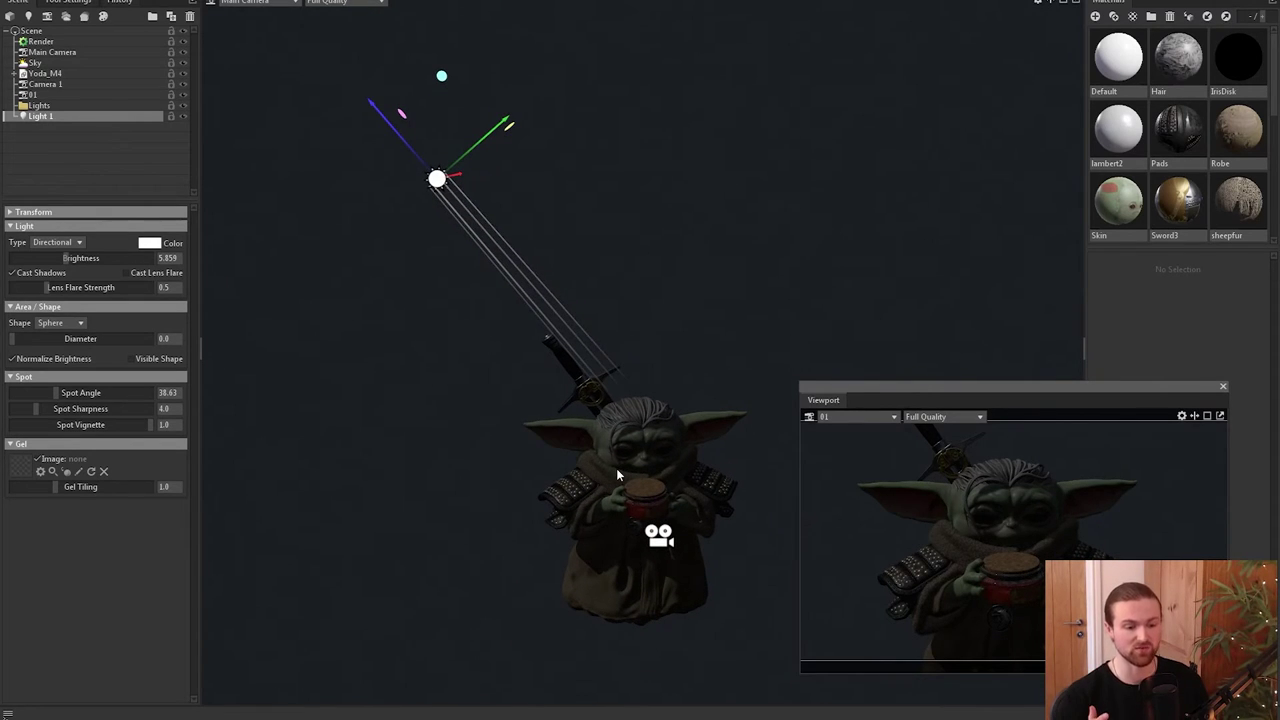
middle_drag(656, 385, 531, 322)
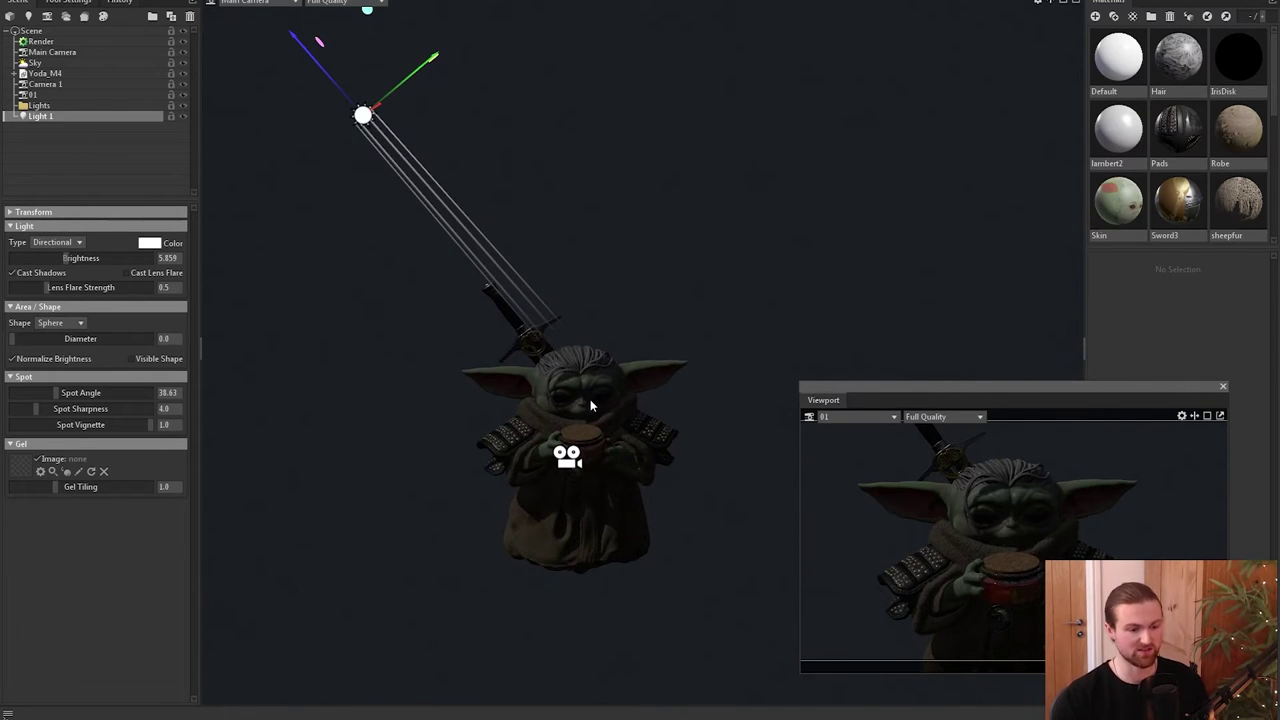
drag(590, 405, 630, 418)
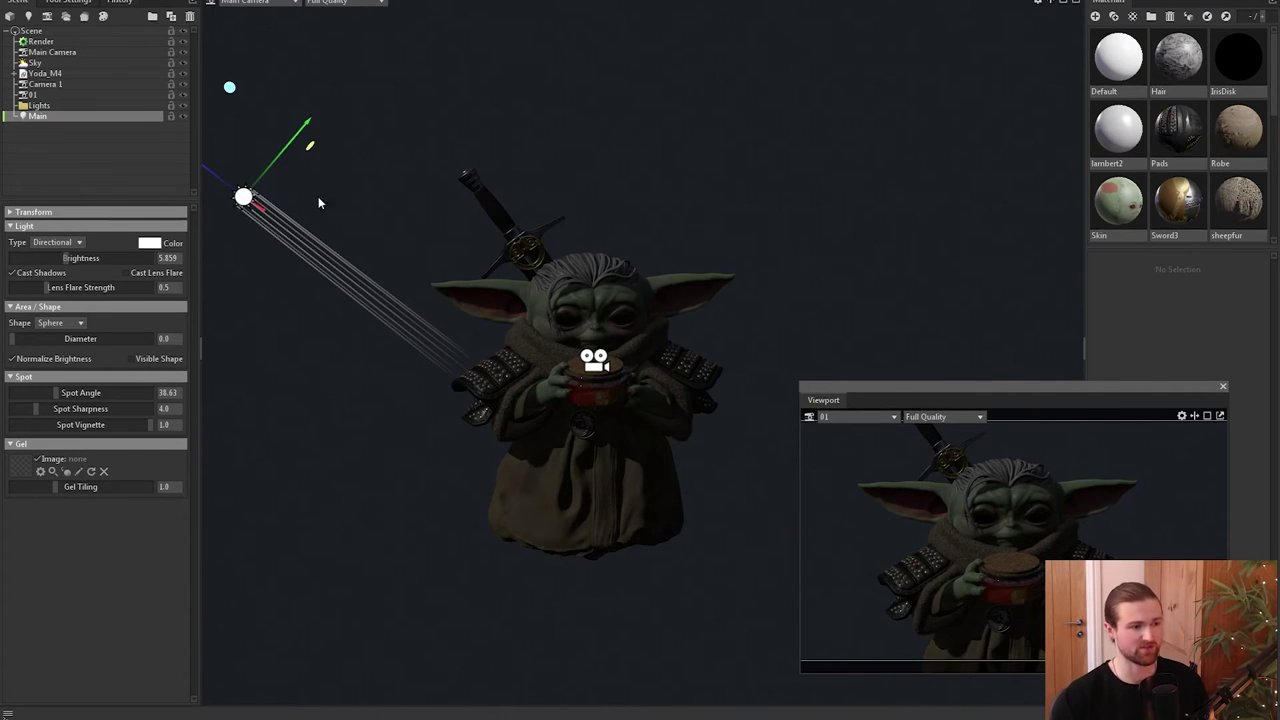
Duplicate the Main light, move the copy to the character's opposite side, and rotate it to face the character.
key(ctrl+d)
scroll(557, 192, down, 1)
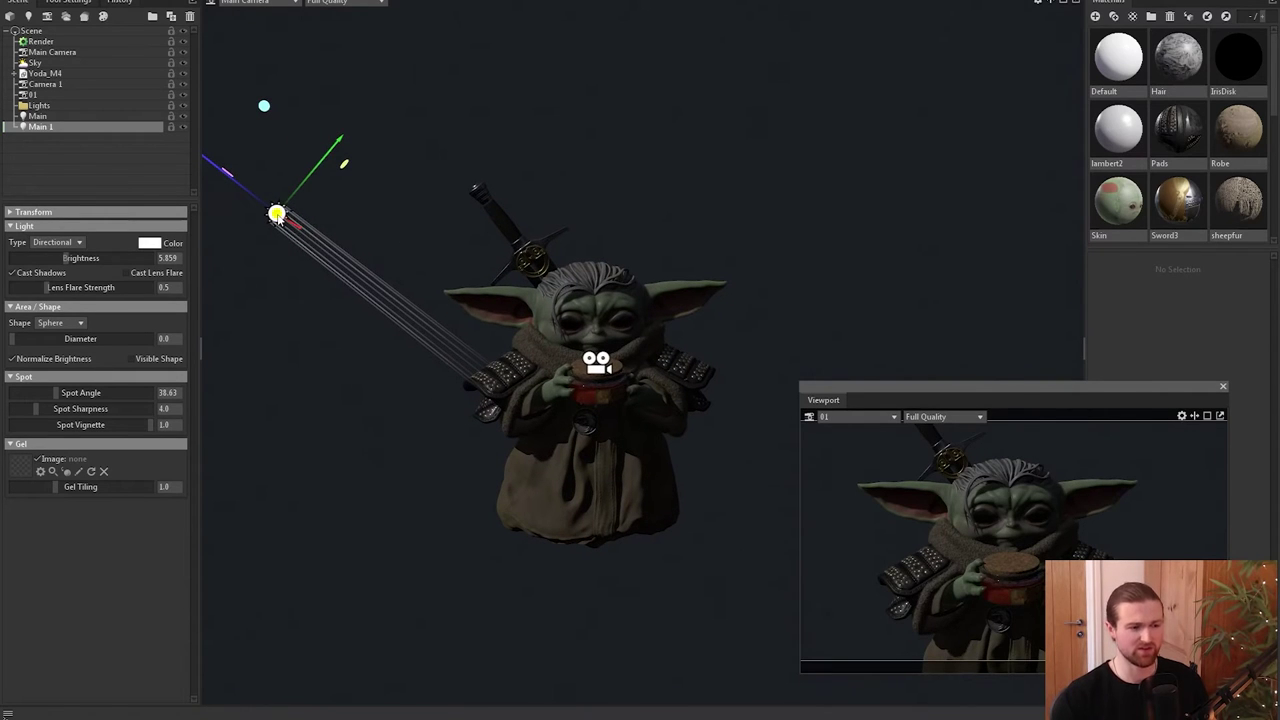
drag(284, 225, 733, 269)
key(e)
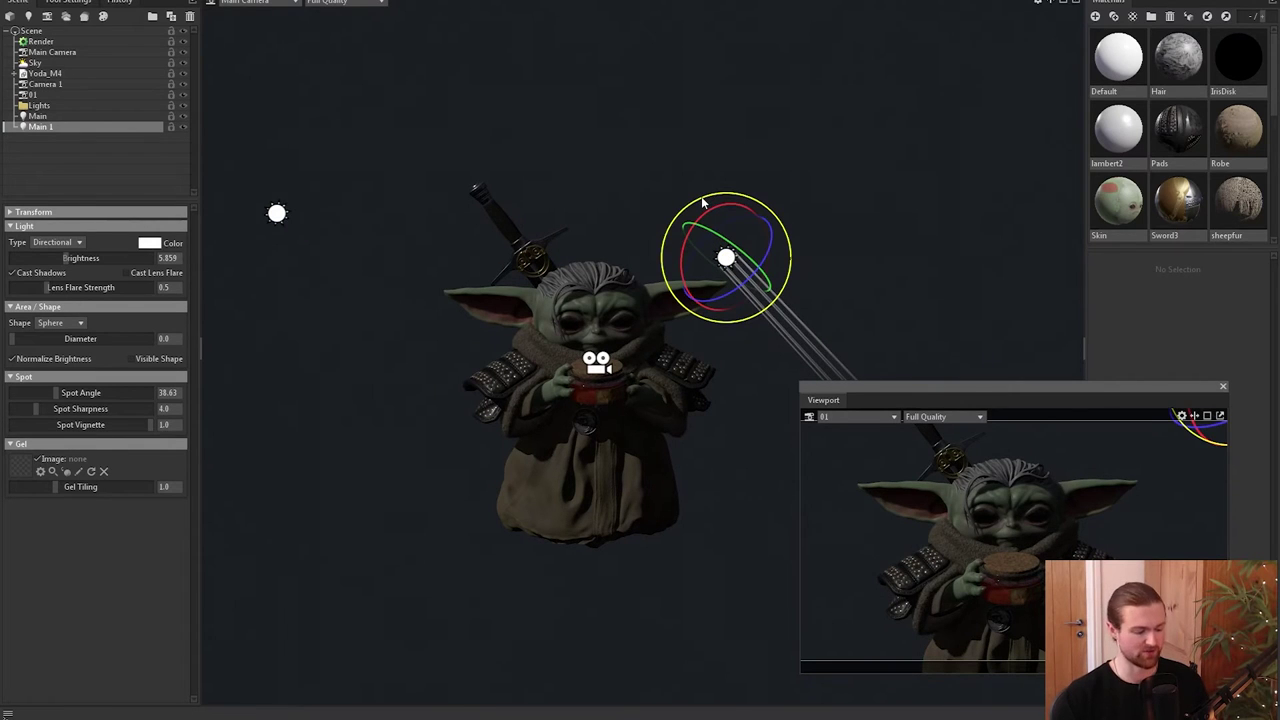
drag(703, 203, 737, 386)
key(w)
scroll(669, 319, up, 3)
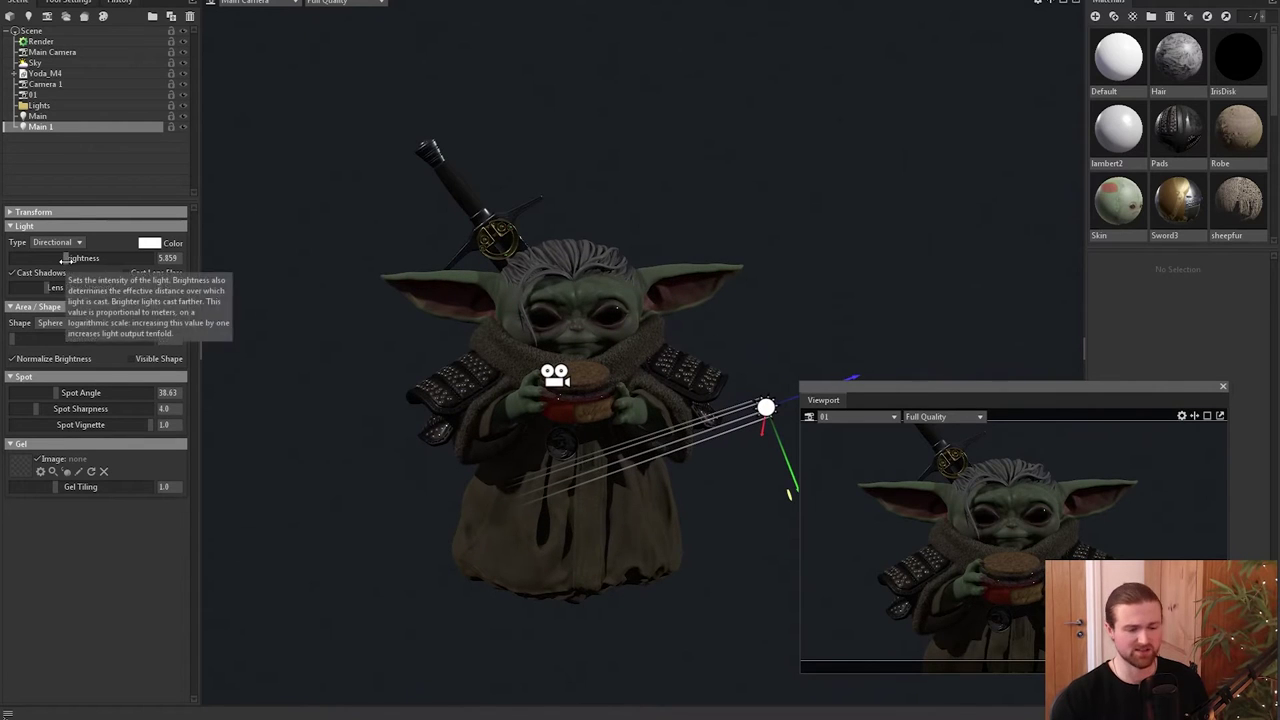
Set the duplicated light's brightness to 5.048 and select the original Main light.
mouse_move(65, 260)
mouse_down()
mouse_move(46, 257)
mouse_move(58, 259)
mouse_up()
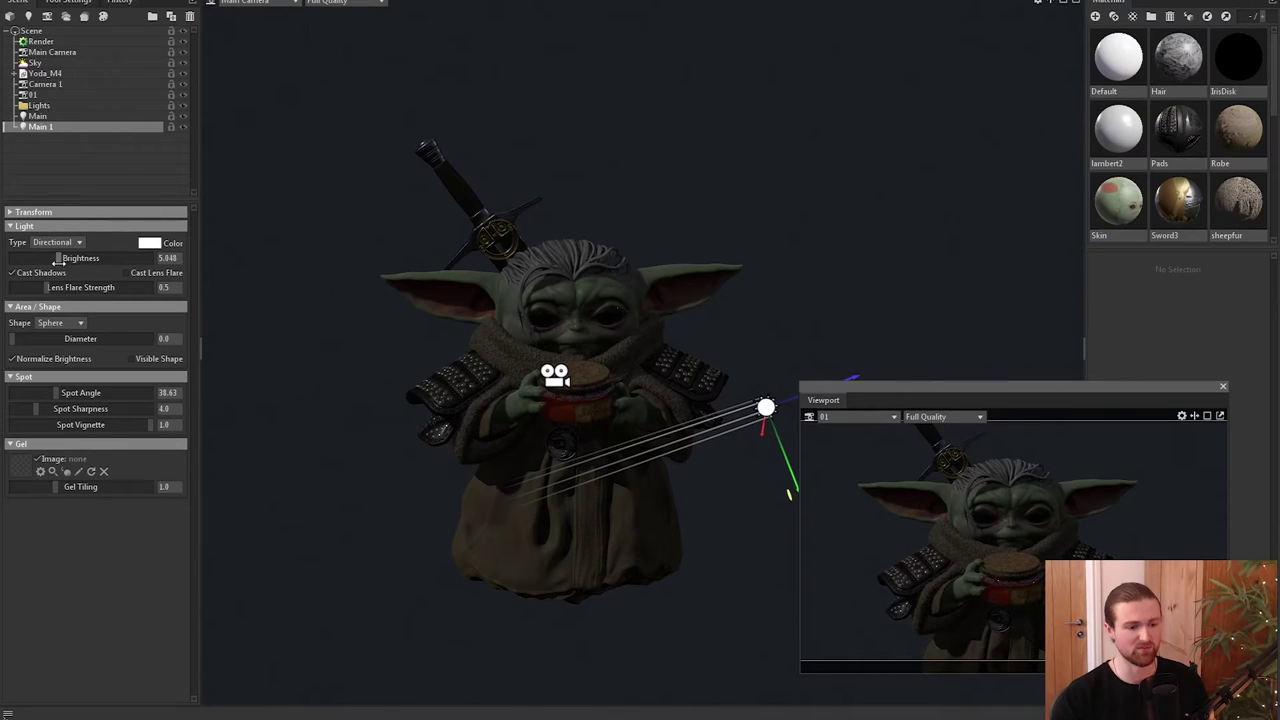
scroll(394, 319, down, 3)
click(288, 228)
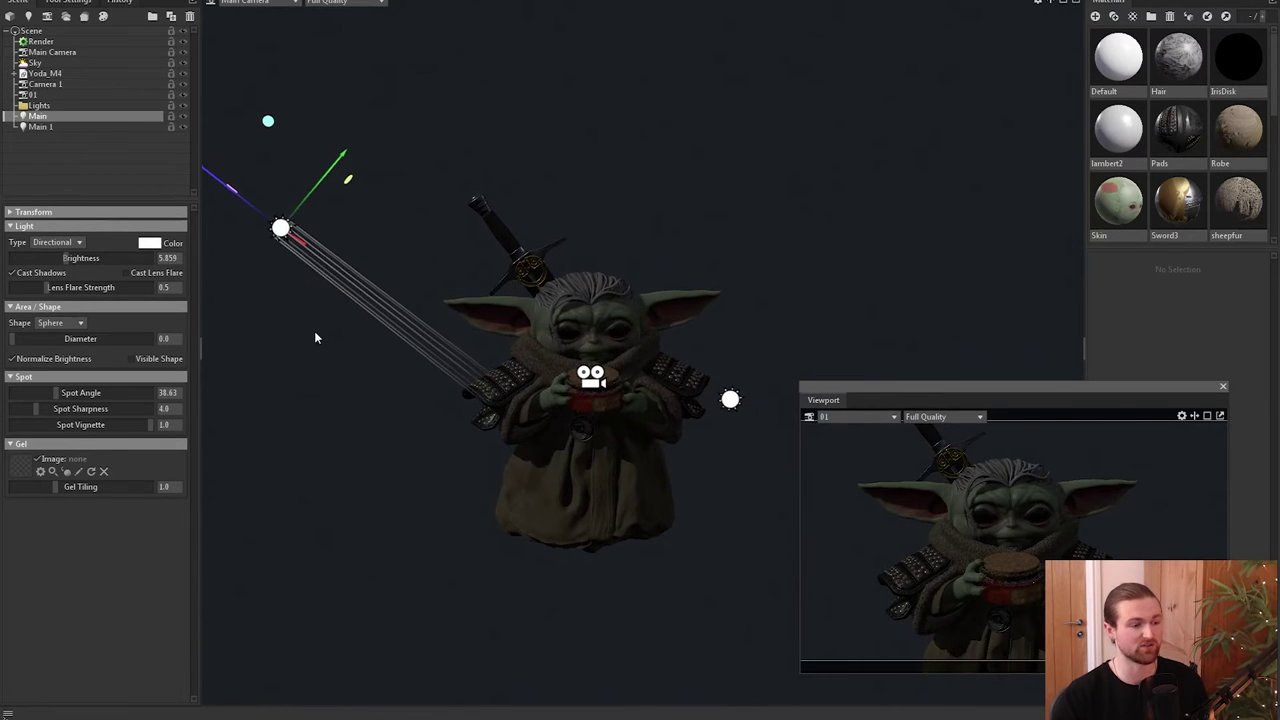
Set the Main light's brightness to 6.202 and rename its duplicate Fill.
scroll(315, 344, up, 1)
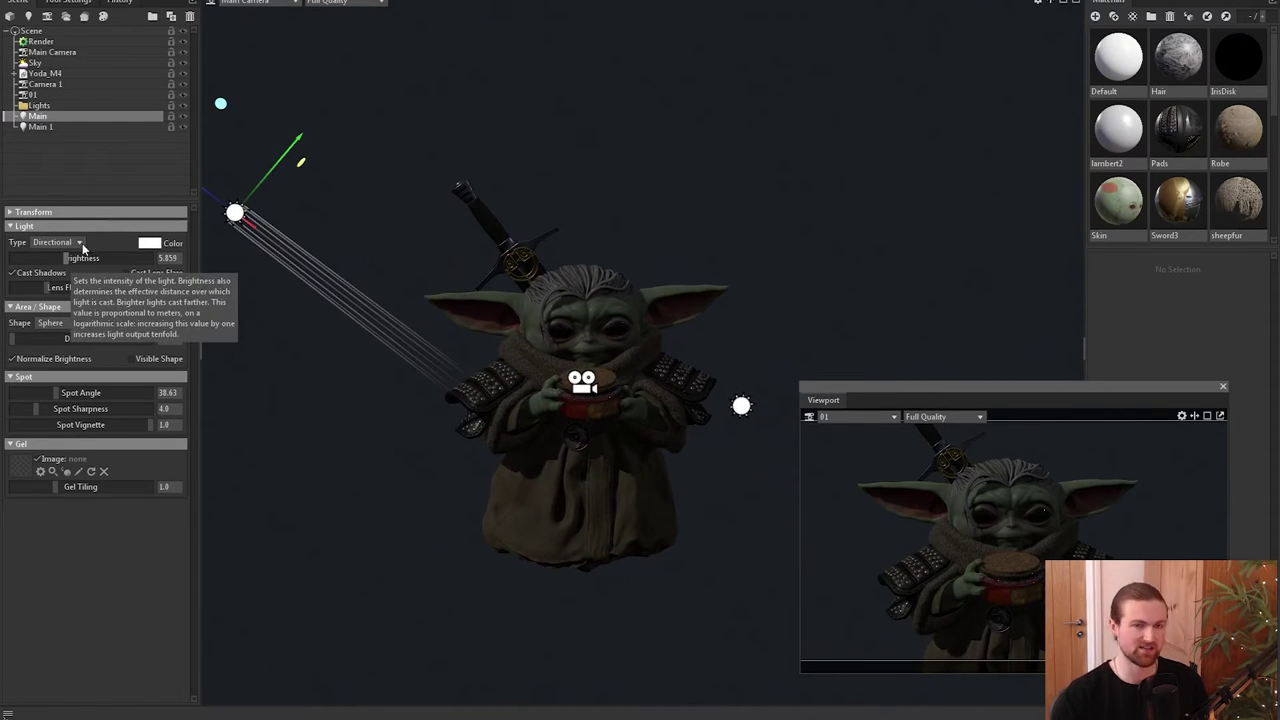
drag(67, 258, 69, 258)
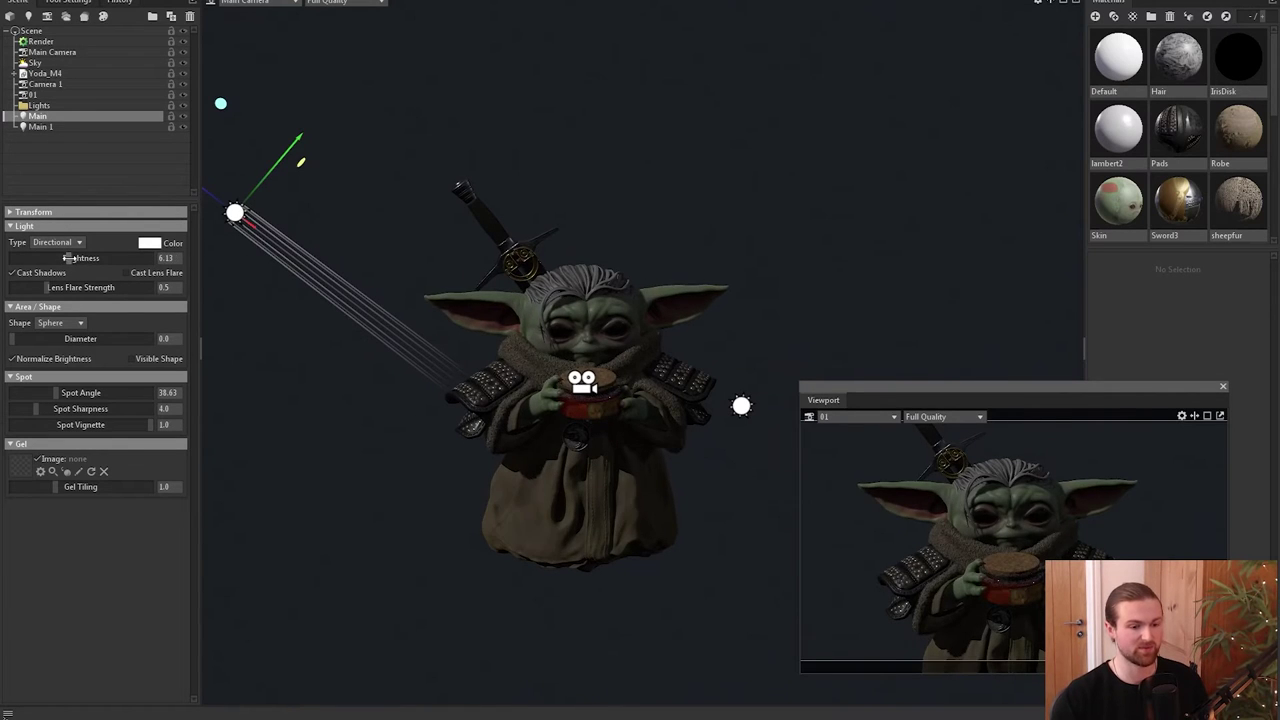
double_click(44, 126)
text(Fill)
Group the Main and Fill lights in a folder named Primary and place it inside the Lights group.
ctrl+click(38, 116)
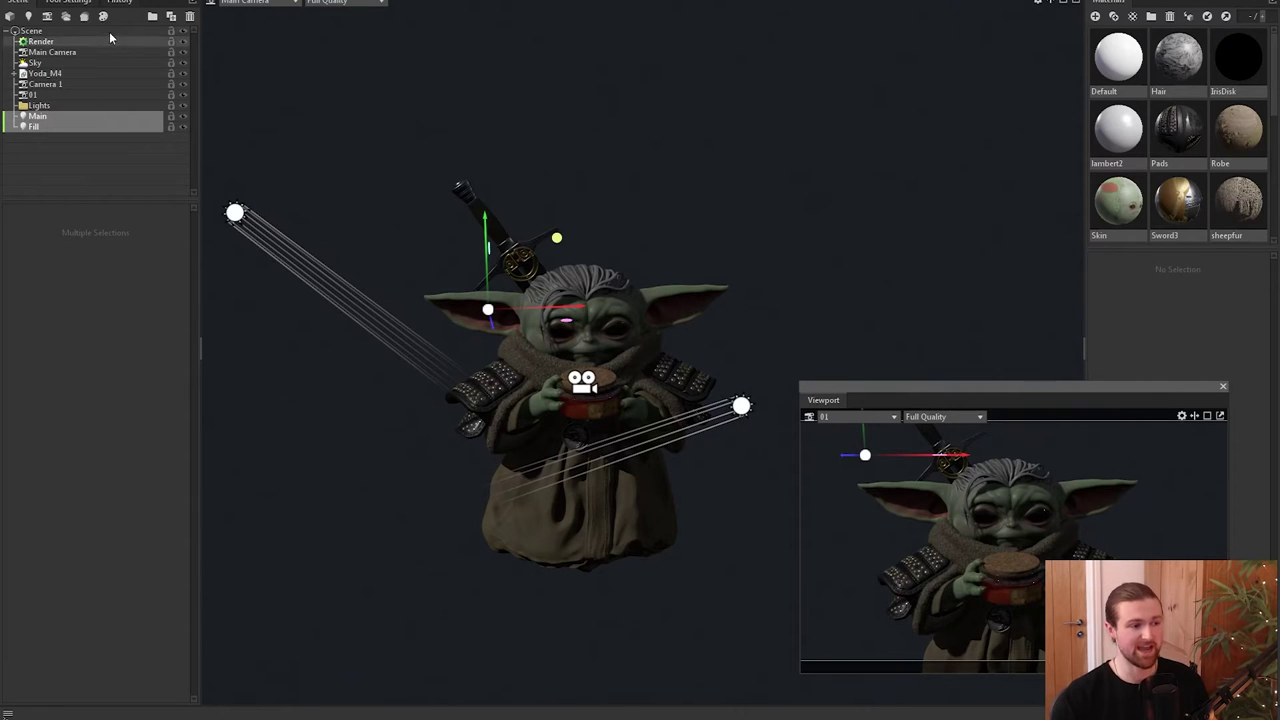
click(152, 16)
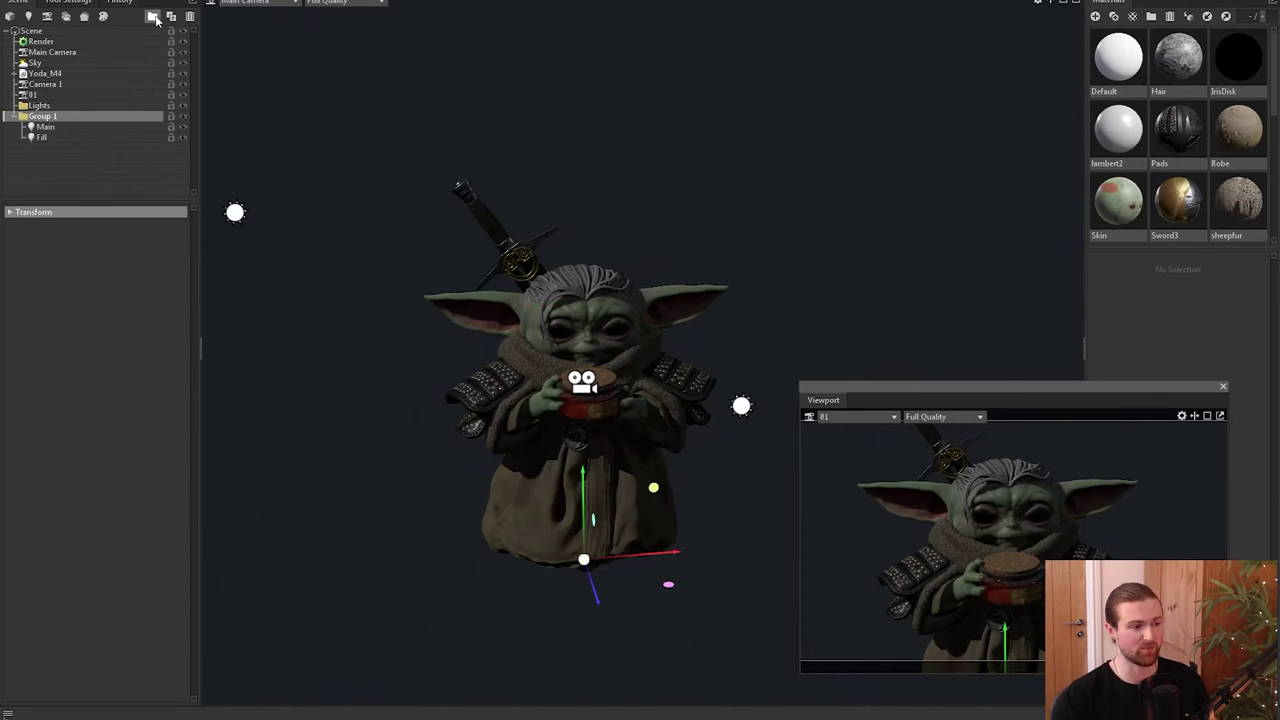
double_click(42, 117)
text(Primary)
key(Return)
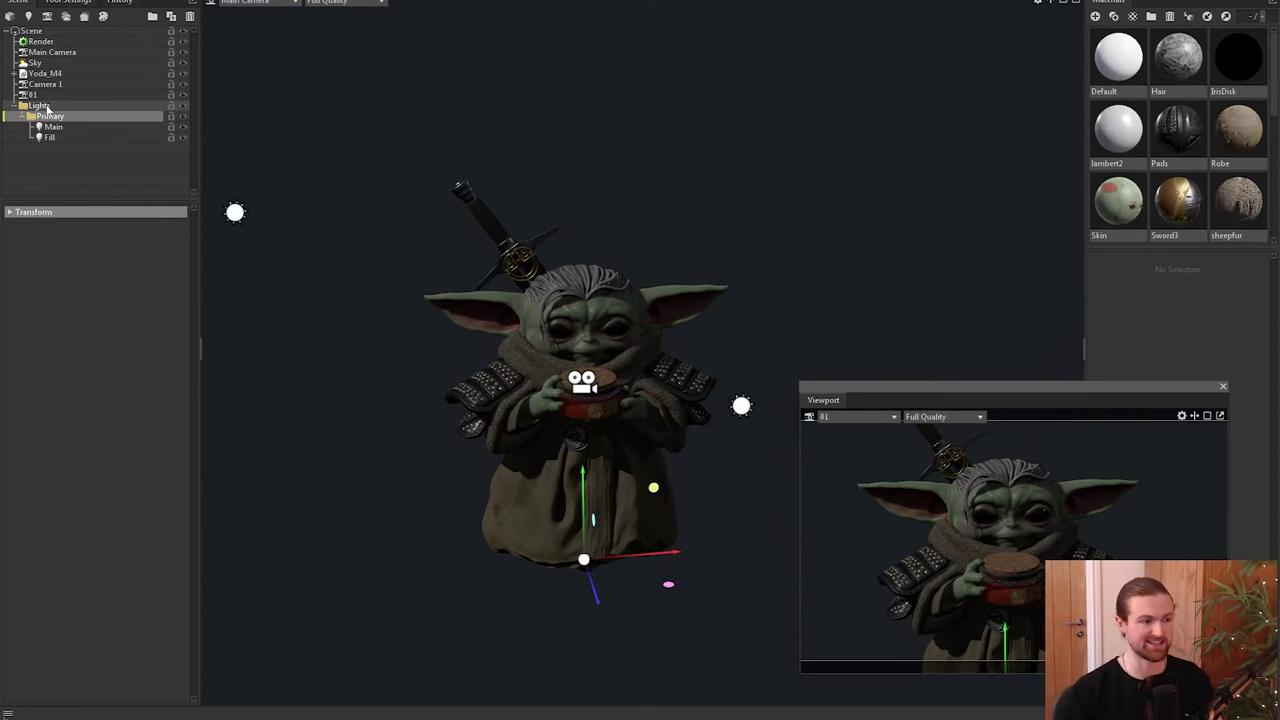
Hide the Primary group and duplicate it as RIM lights, renaming the two lights inside RIM 1 and RIM 2.
click(183, 116)
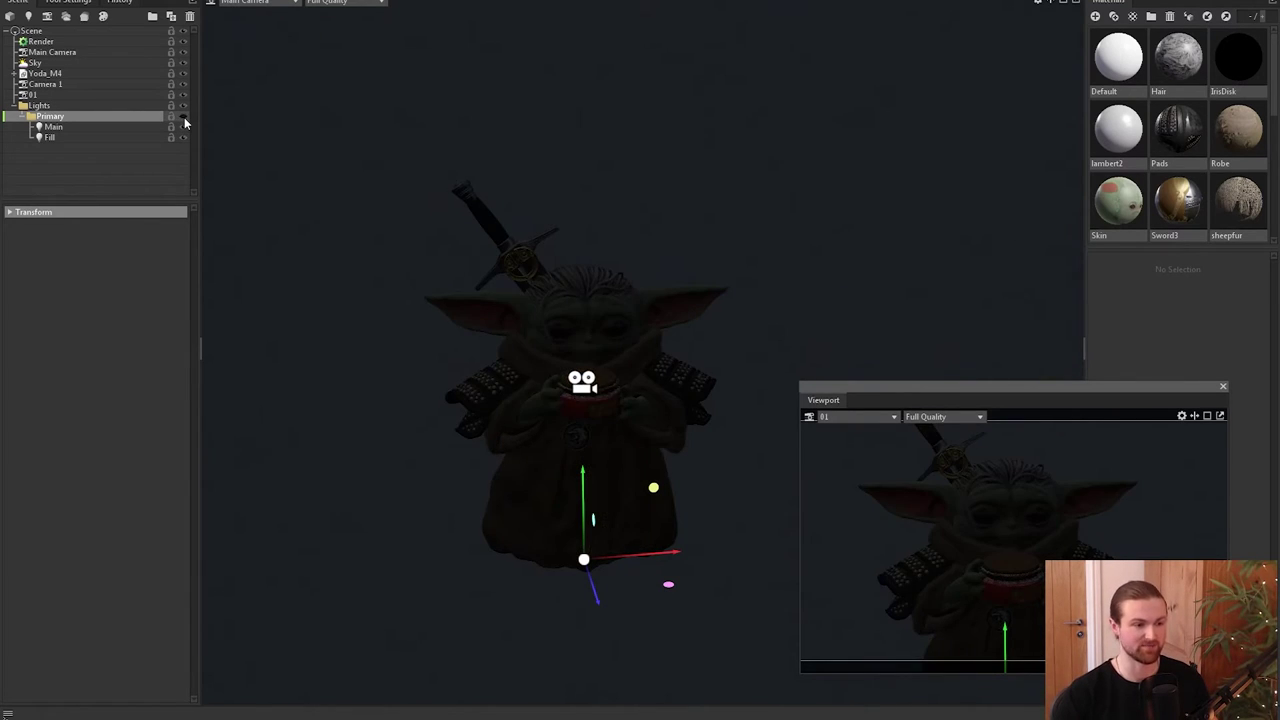
click(183, 116)
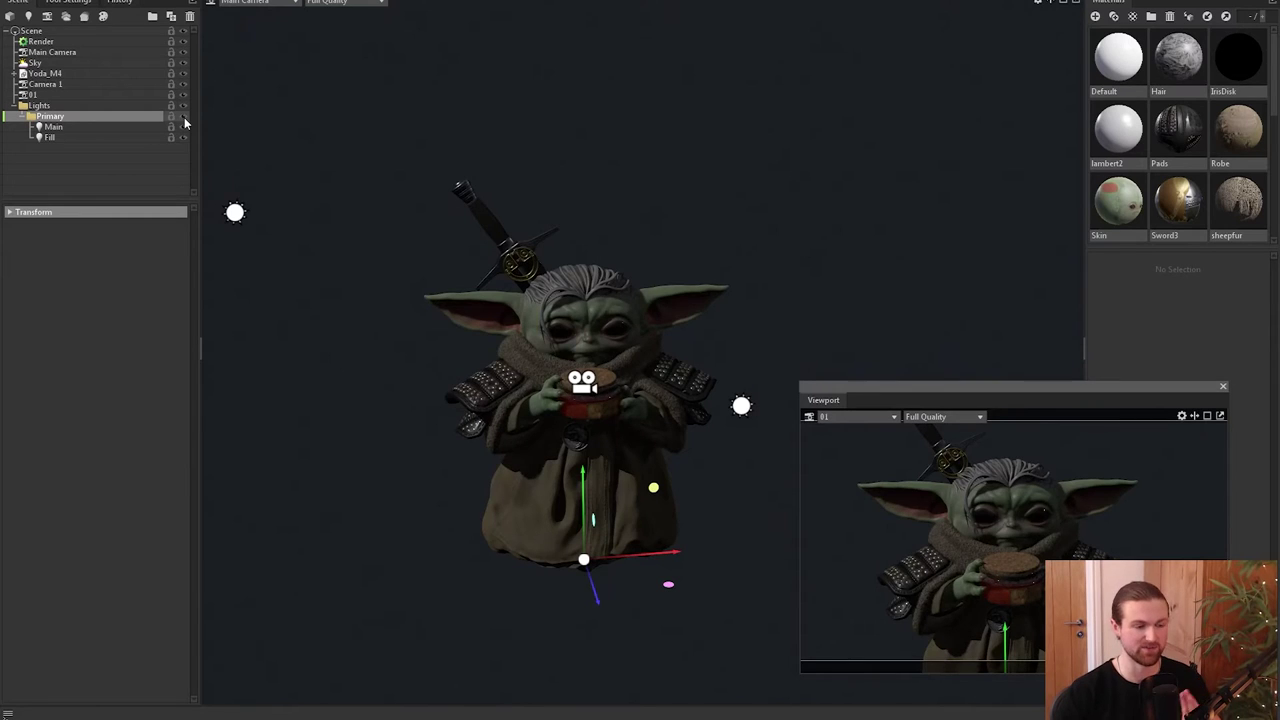
click(183, 116)
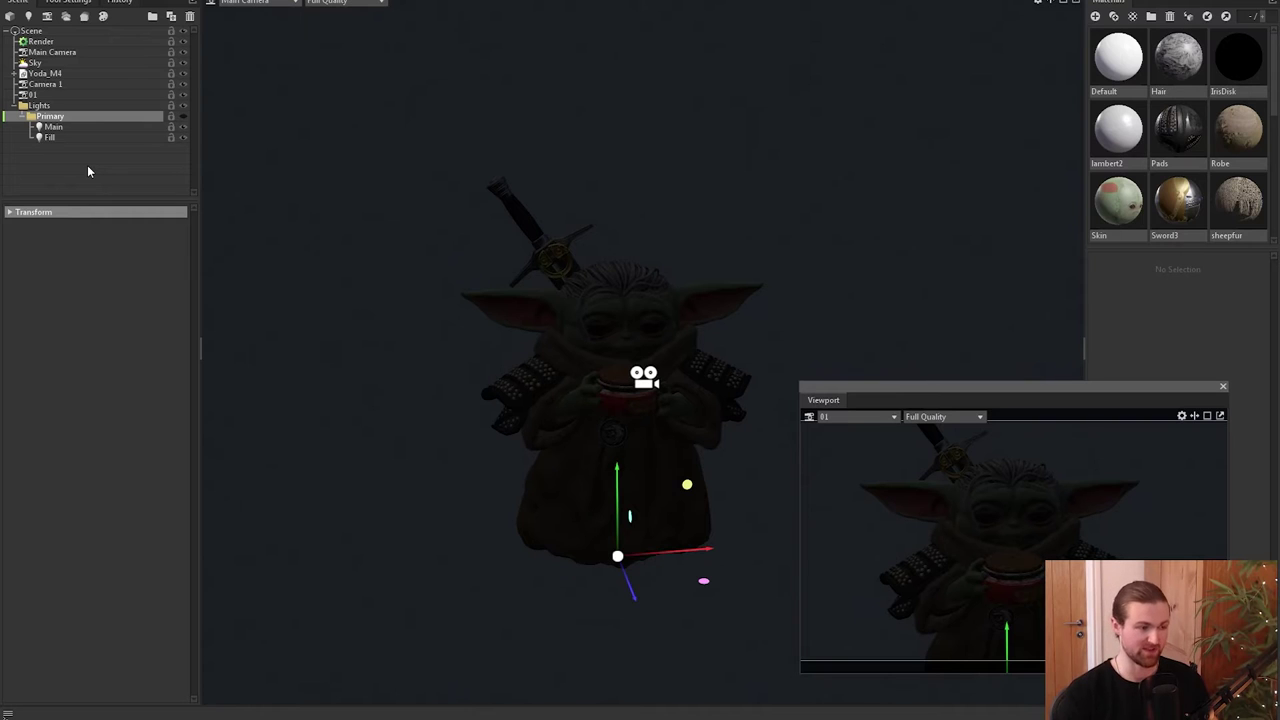
key(ctrl+d)
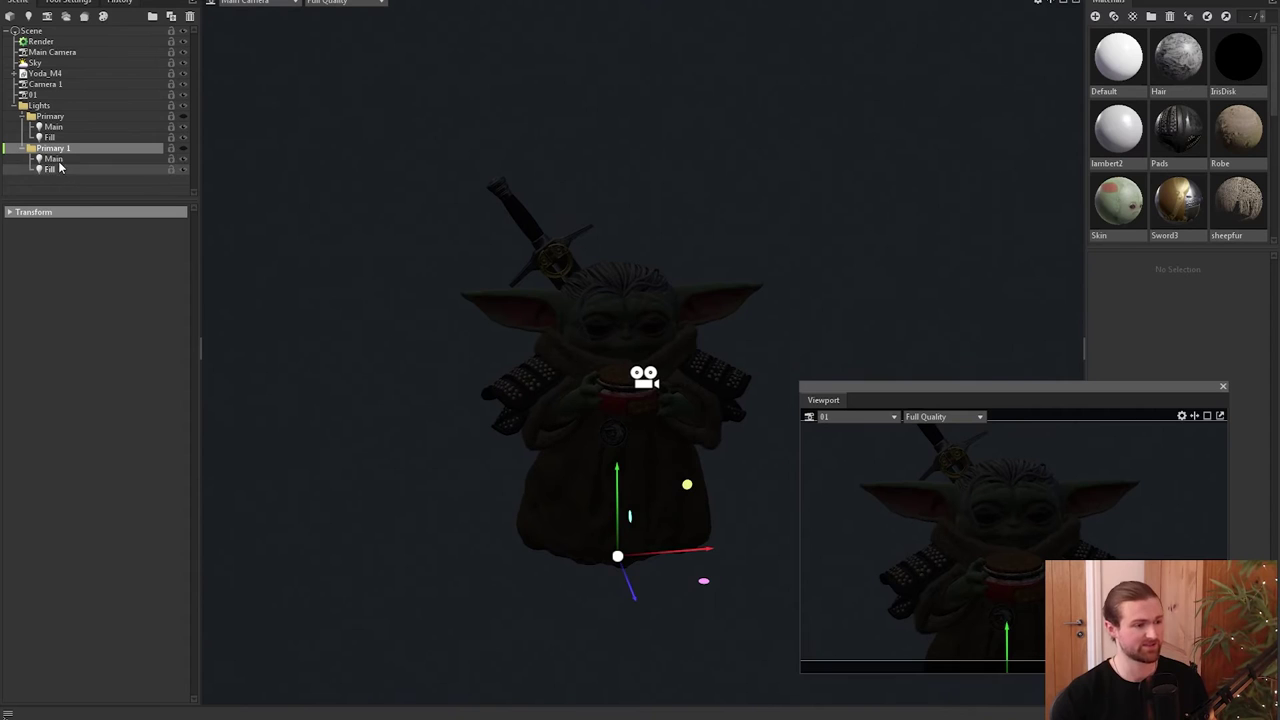
double_click(54, 159)
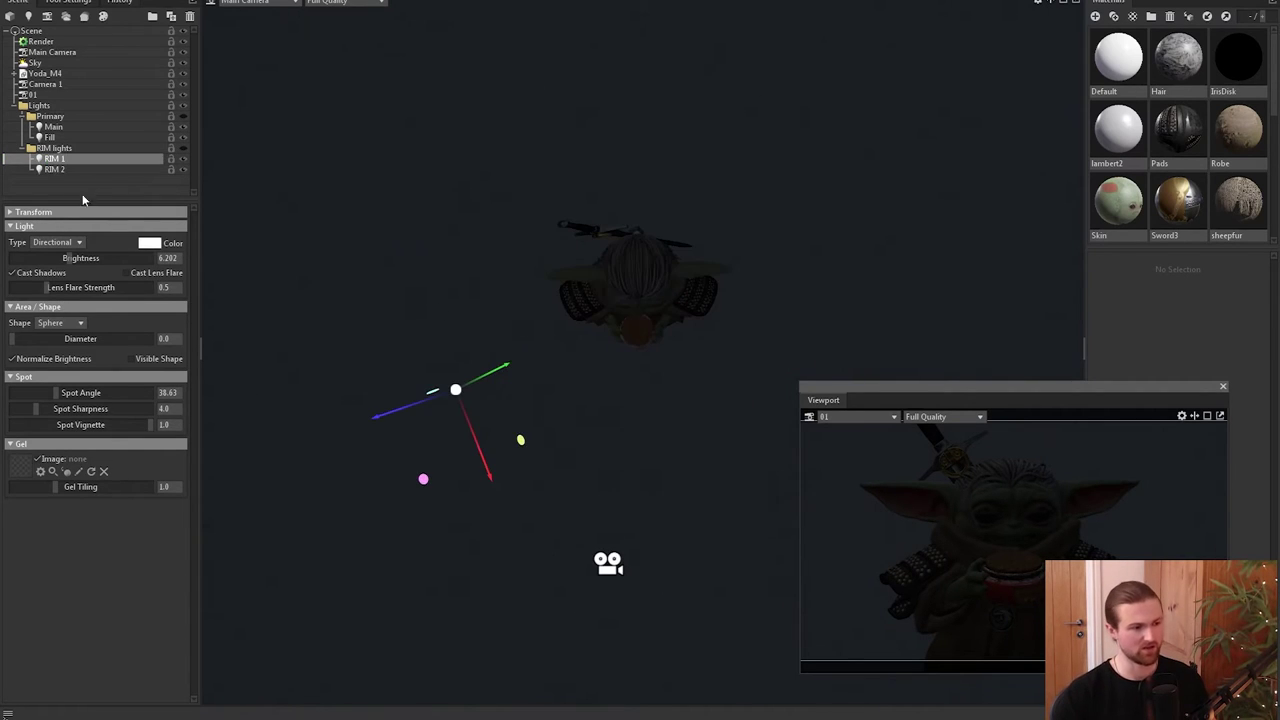
Move the rim lights behind the character, one on each side, and isolate RIM 1 by hiding the Primary group and RIM 2.
click(54, 169)
click(54, 159)
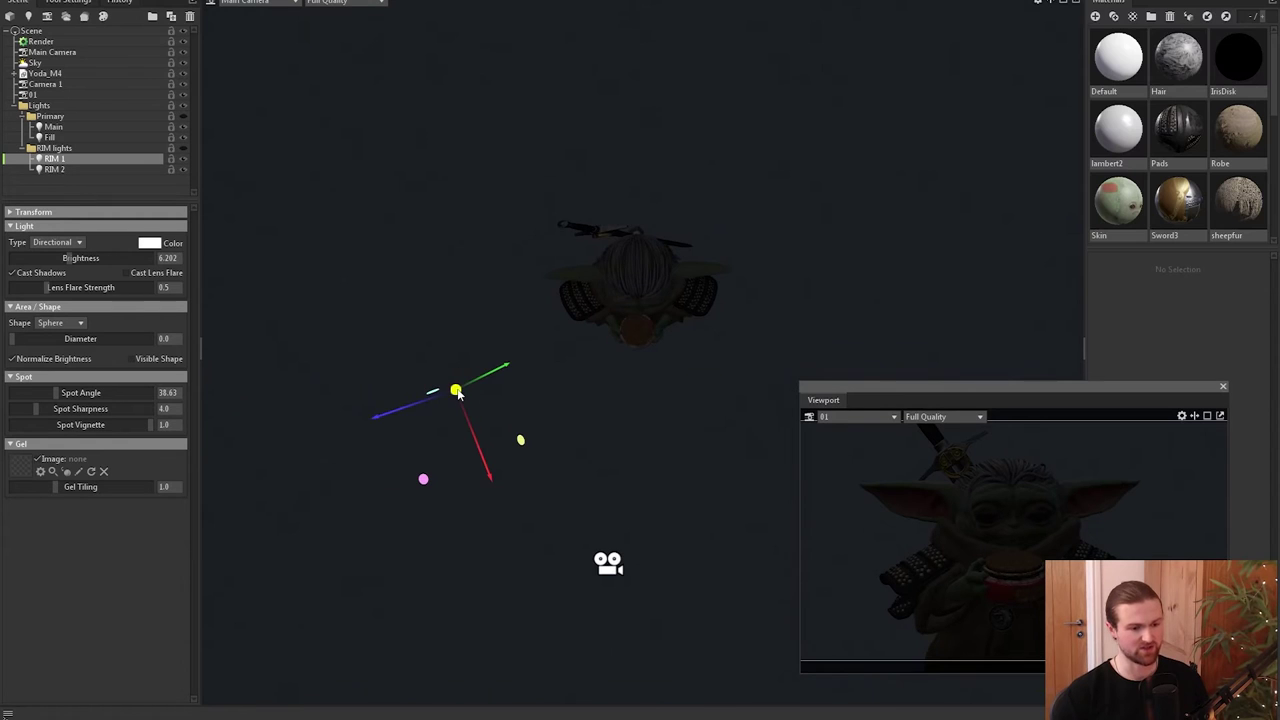
drag(458, 393, 517, 163)
middle_drag(521, 230, 507, 261)
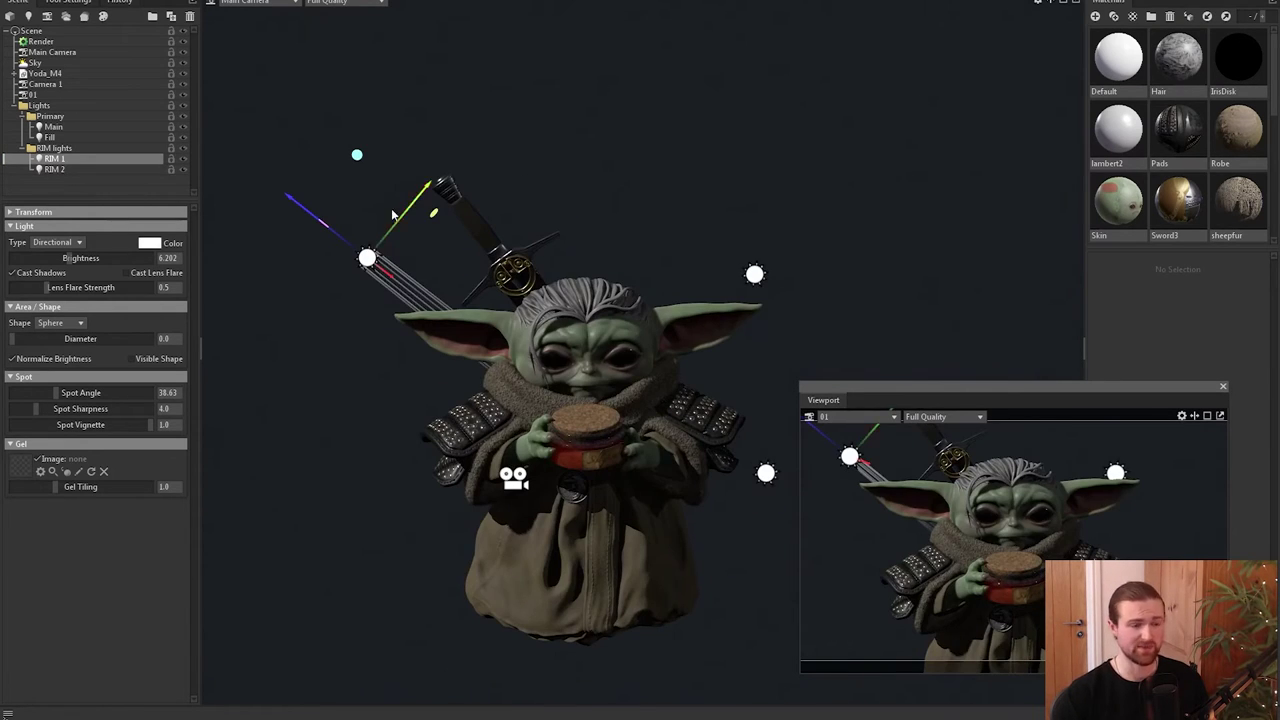
click(183, 117)
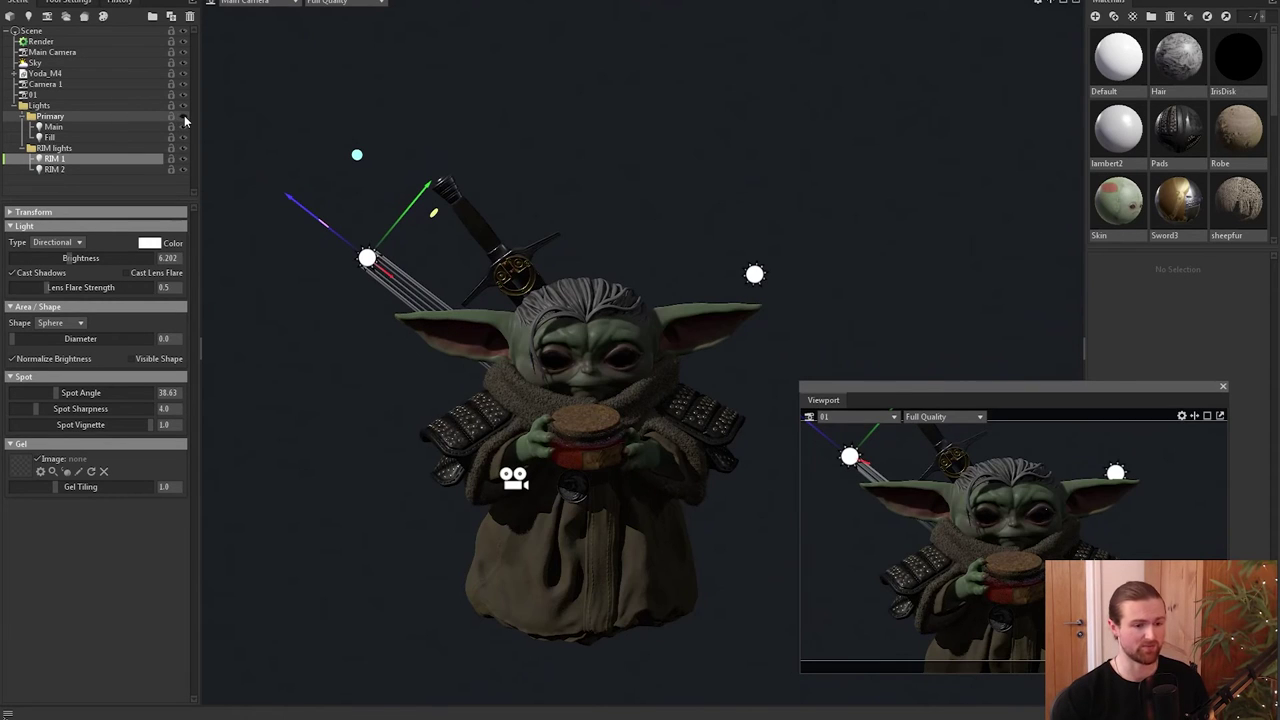
click(183, 169)
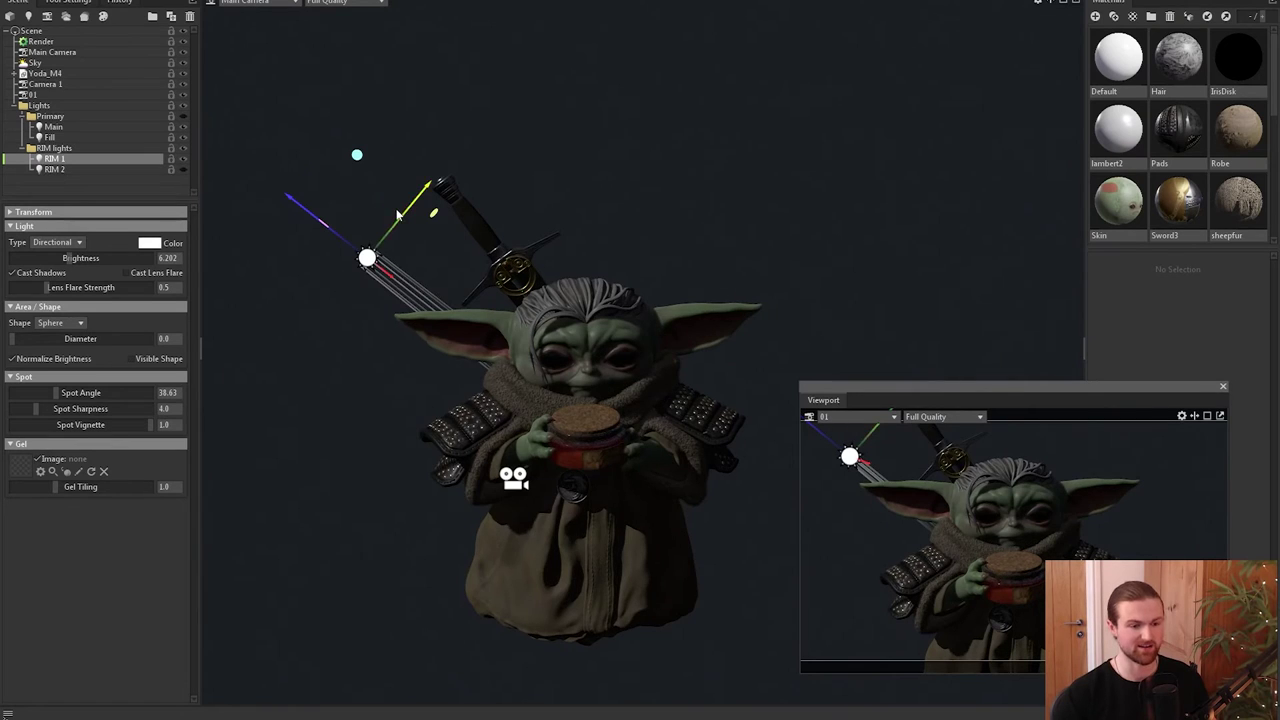
Position and rotate RIM 1 so it shines on the character diagonally from behind.
drag(395, 212, 391, 290)
key(e)
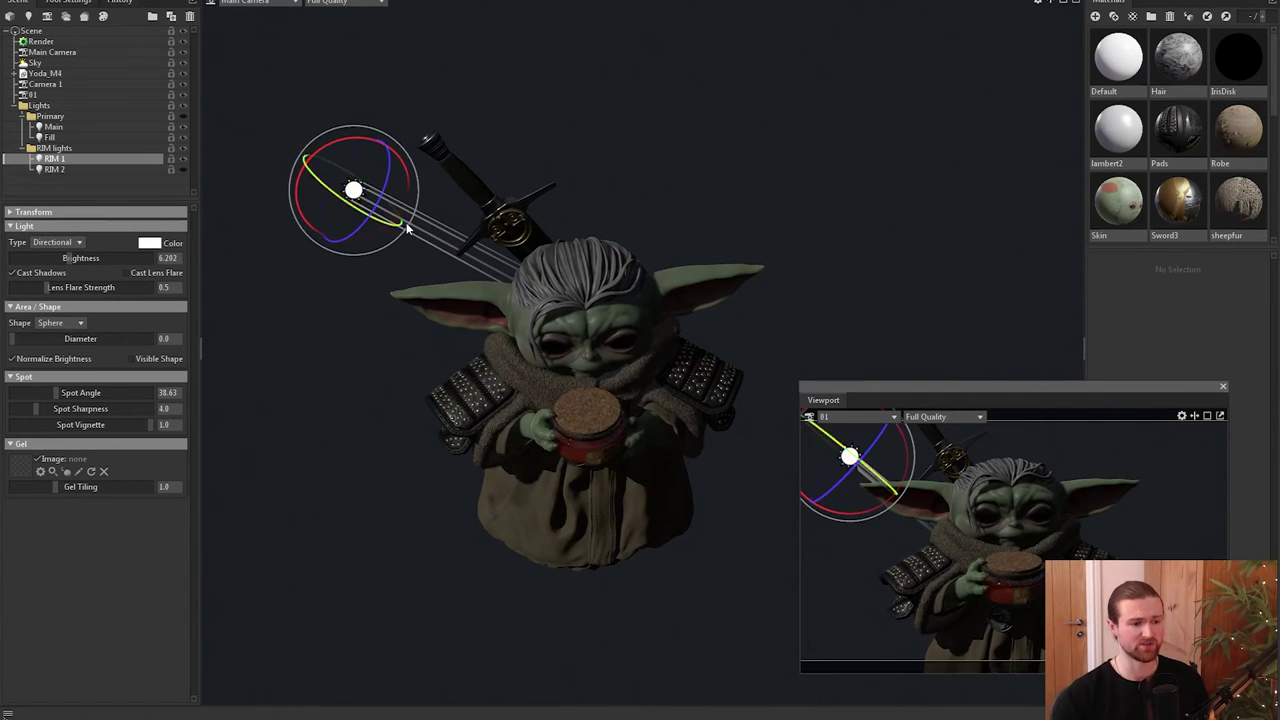
drag(405, 227, 415, 165)
drag(328, 181, 371, 135)
drag(625, 245, 621, 172)
mouse_move(381, 290)
mouse_down()
mouse_move(352, 298)
mouse_move(386, 288)
mouse_up()
drag(360, 224, 386, 242)
drag(346, 282, 322, 280)
Raise the rim lights' brightness, with RIM 2 at 9.591, and show the Primary group again.
drag(69, 258, 126, 258)
drag(520, 400, 497, 381)
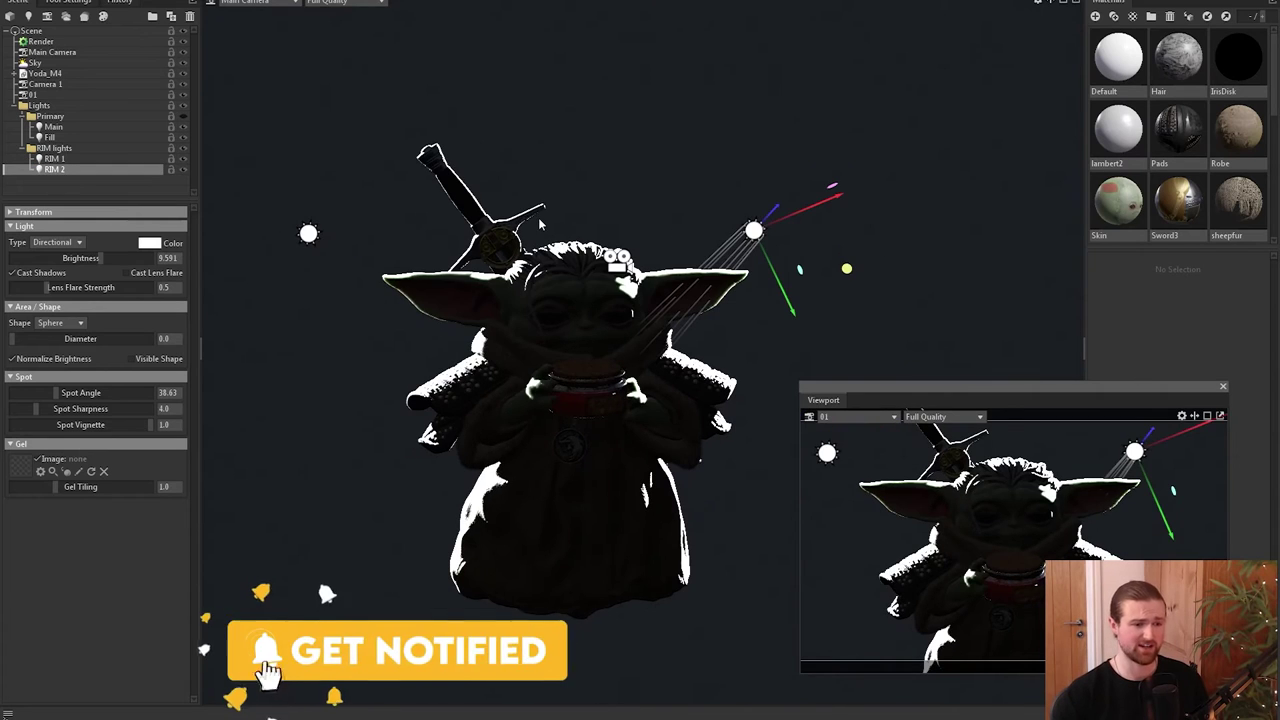
alt+middle_drag(601, 333, 625, 327)
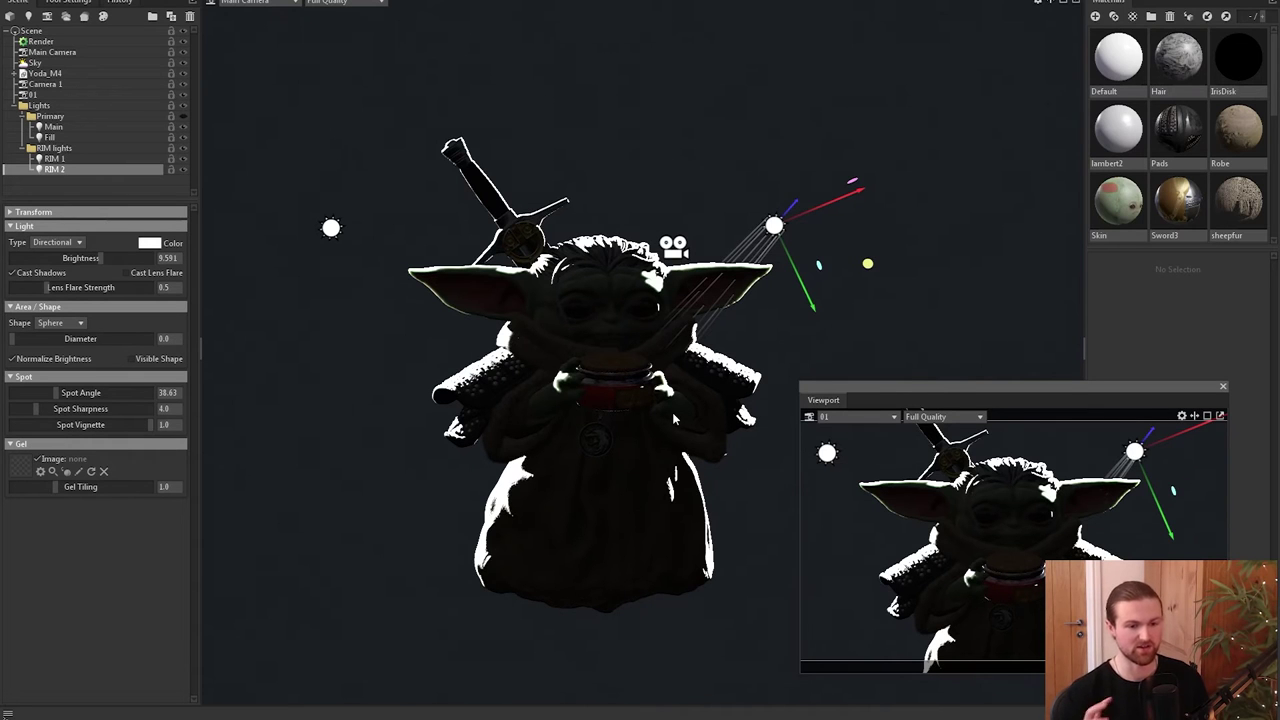
click(182, 116)
middle_drag(497, 291, 489, 317)
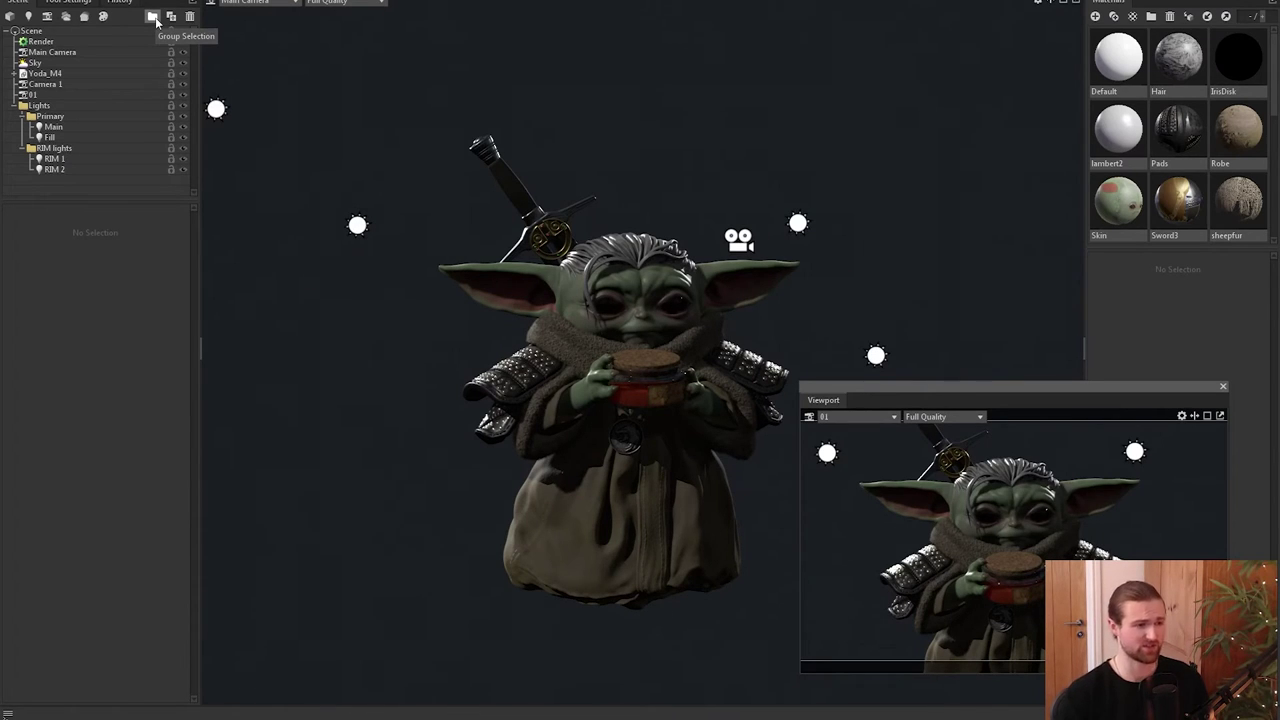
Create a group named Highlights and add a new spot light to the scene.
click(152, 17)
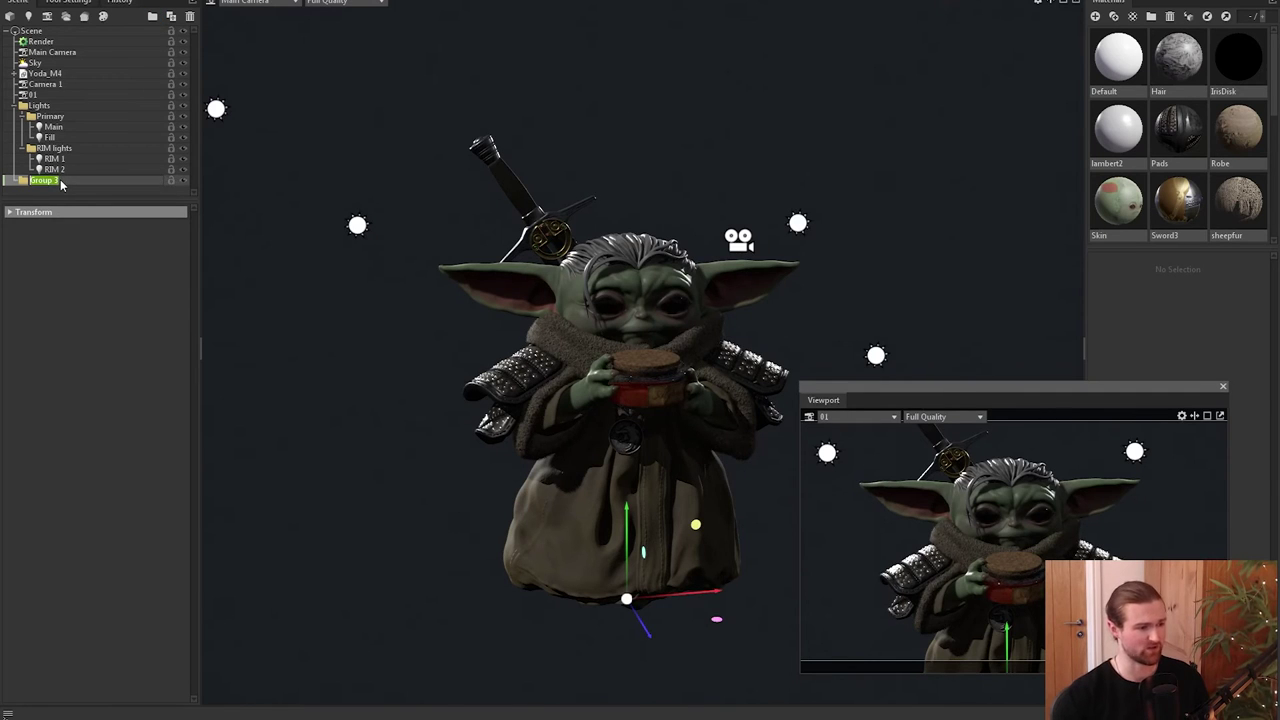
text(Highlights)
key(Return)
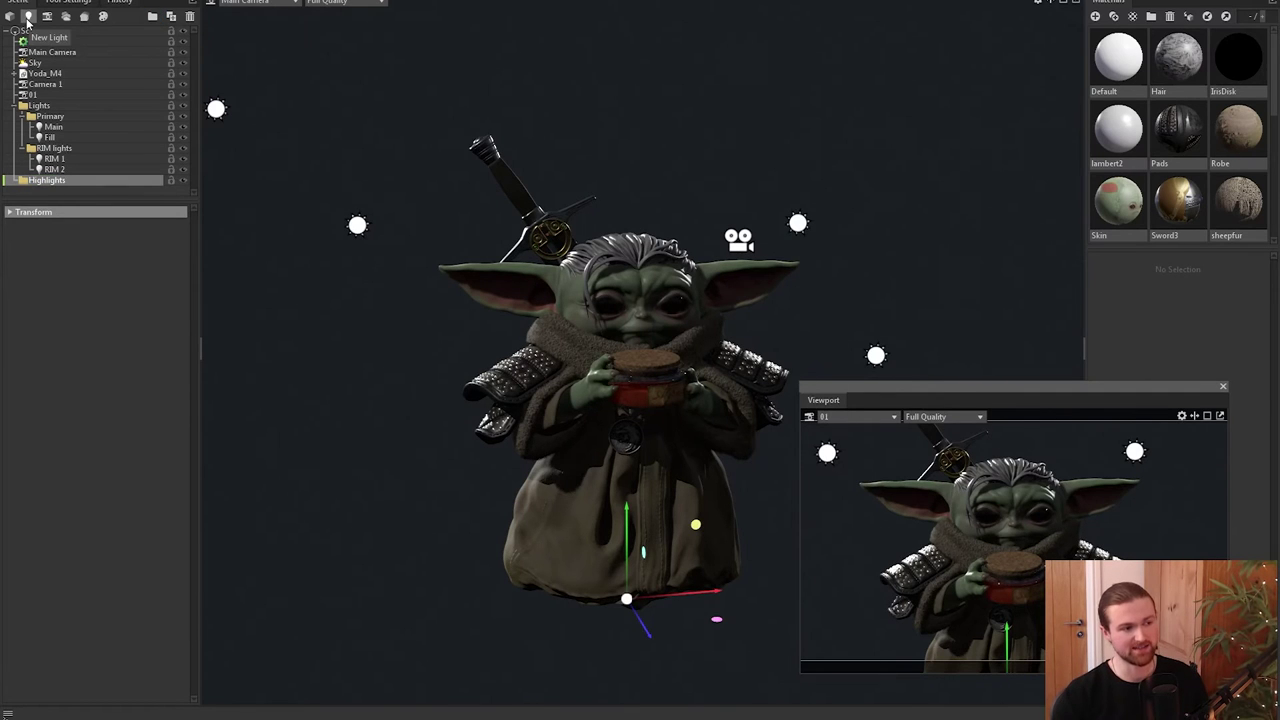
click(28, 17)
drag(504, 285, 492, 339)
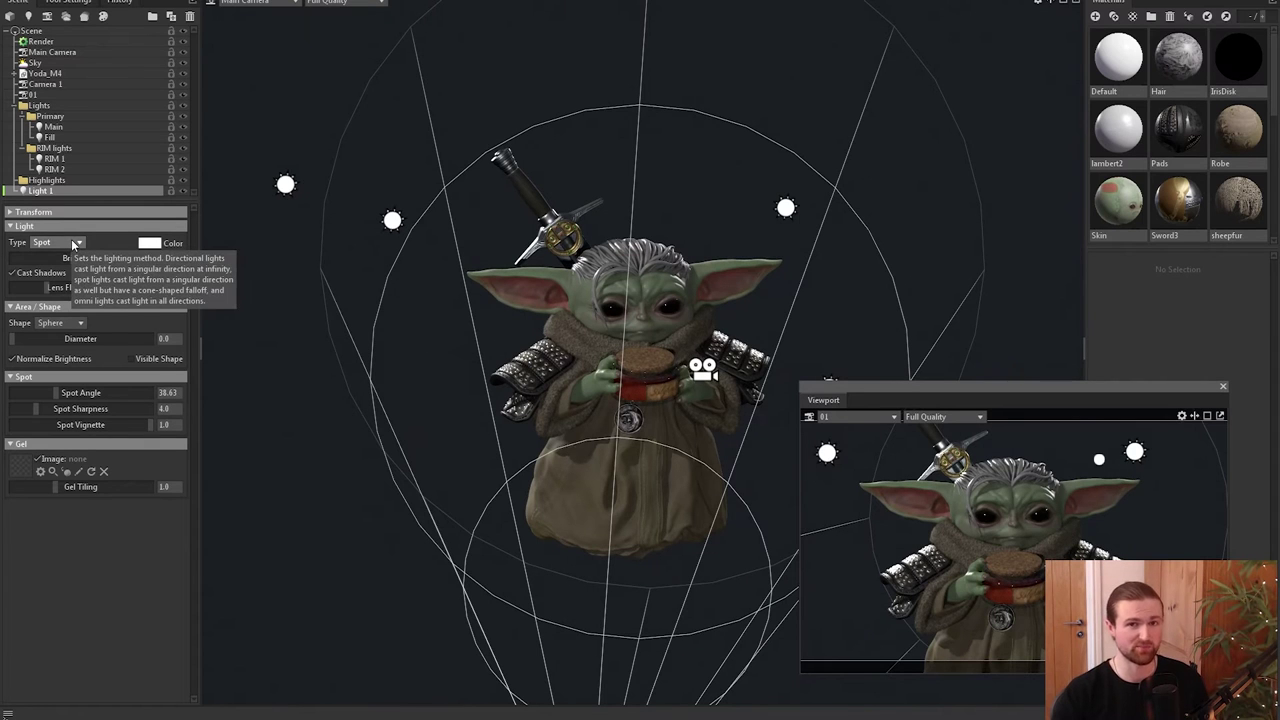
Aim the spot light at the character from the front and one side, with spot angle 41.54 and sharpness 1.586.
drag(504, 378, 609, 492)
scroll(494, 364, down, 4)
drag(668, 693, 757, 467)
key(e)
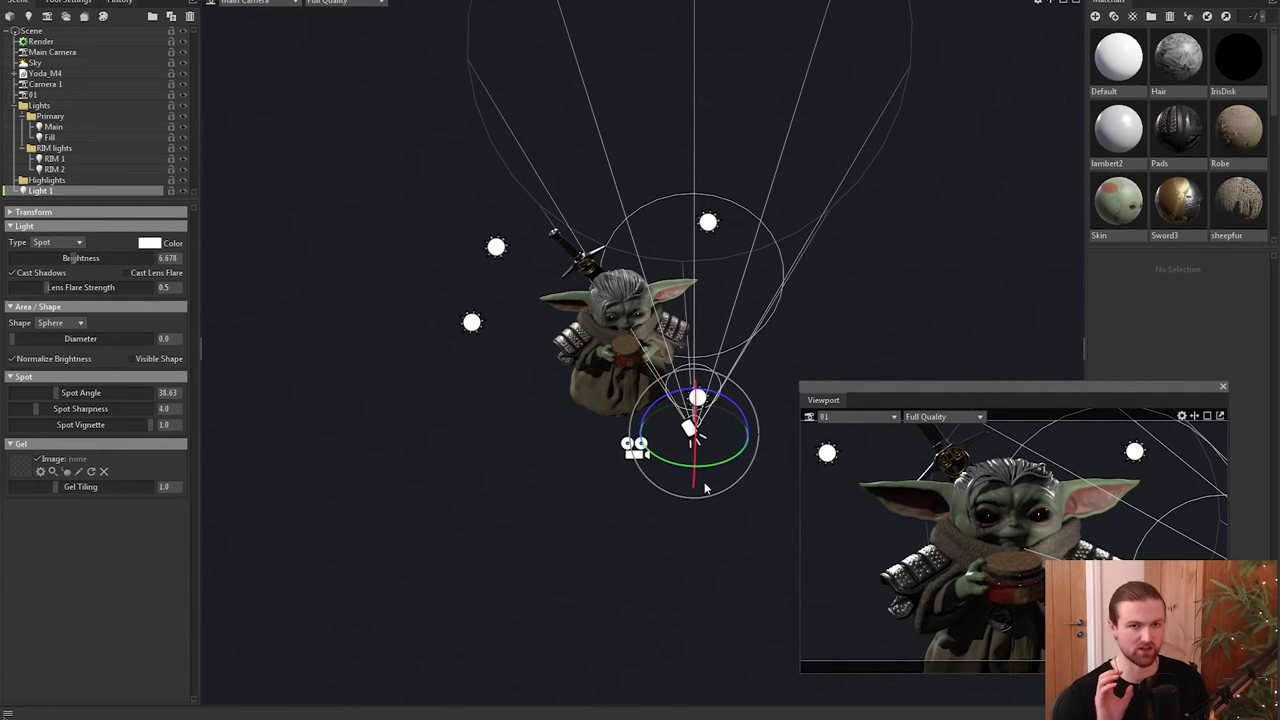
drag(716, 465, 585, 432)
drag(60, 395, 79, 410)
click(94, 412)
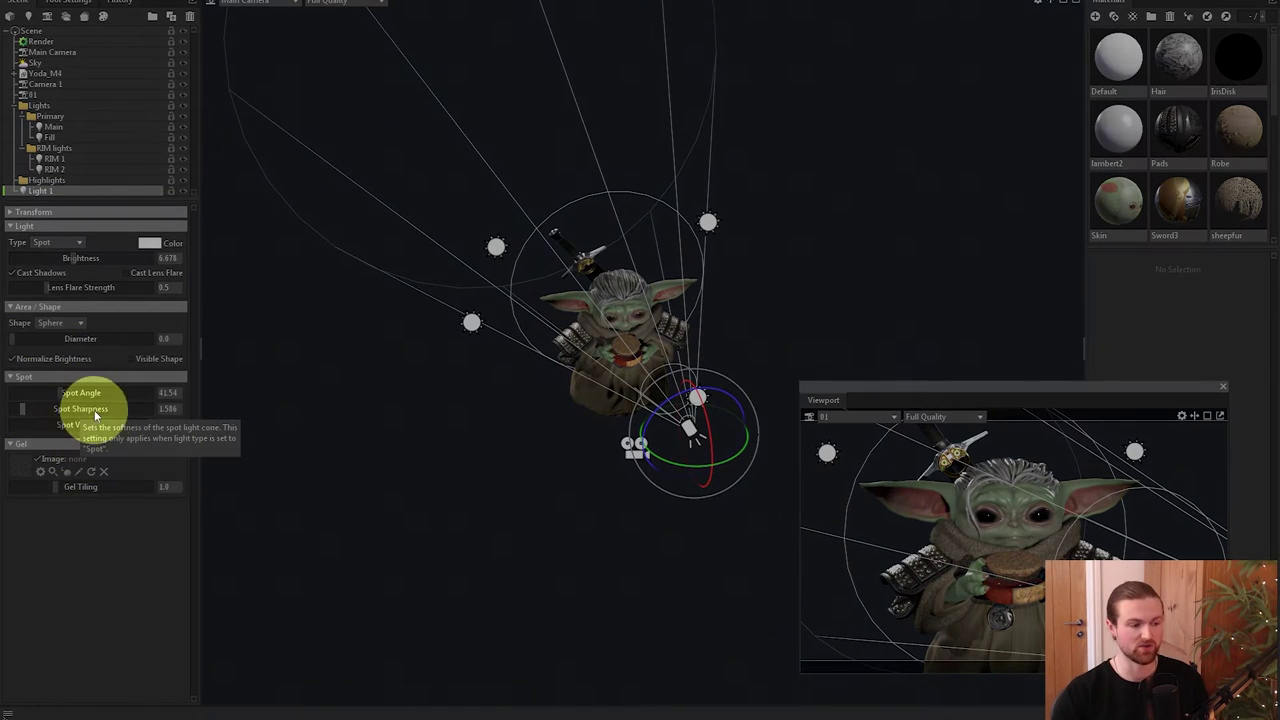
Raise the spot light to the height of the character's face and set its brightness to 6.13.
drag(622, 465, 621, 391)
right_drag(621, 391, 614, 528)
drag(614, 528, 646, 515)
key(w)
drag(776, 385, 766, 328)
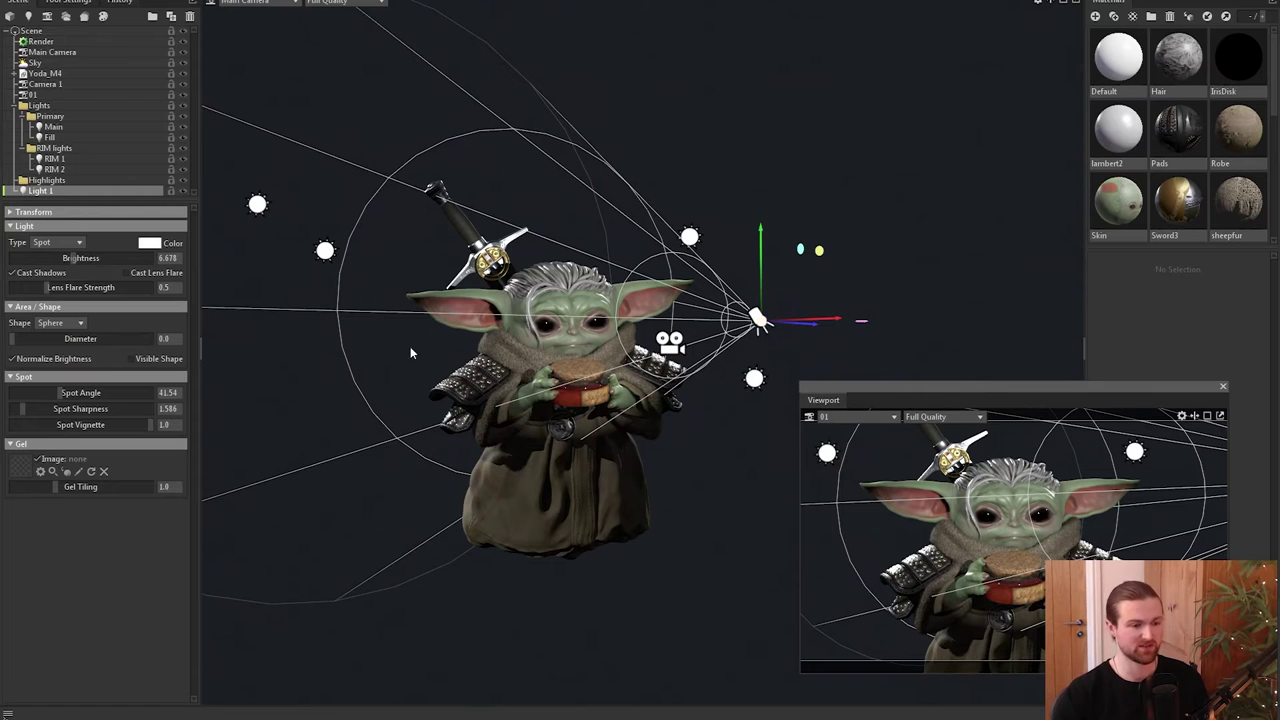
mouse_move(63, 265)
mouse_down()
mouse_move(45, 262)
mouse_move(63, 258)
mouse_up()
Fine-tune the spot light's position beside the character's face, keeping the camera preview clear of the webcam area.
drag(765, 322, 686, 447)
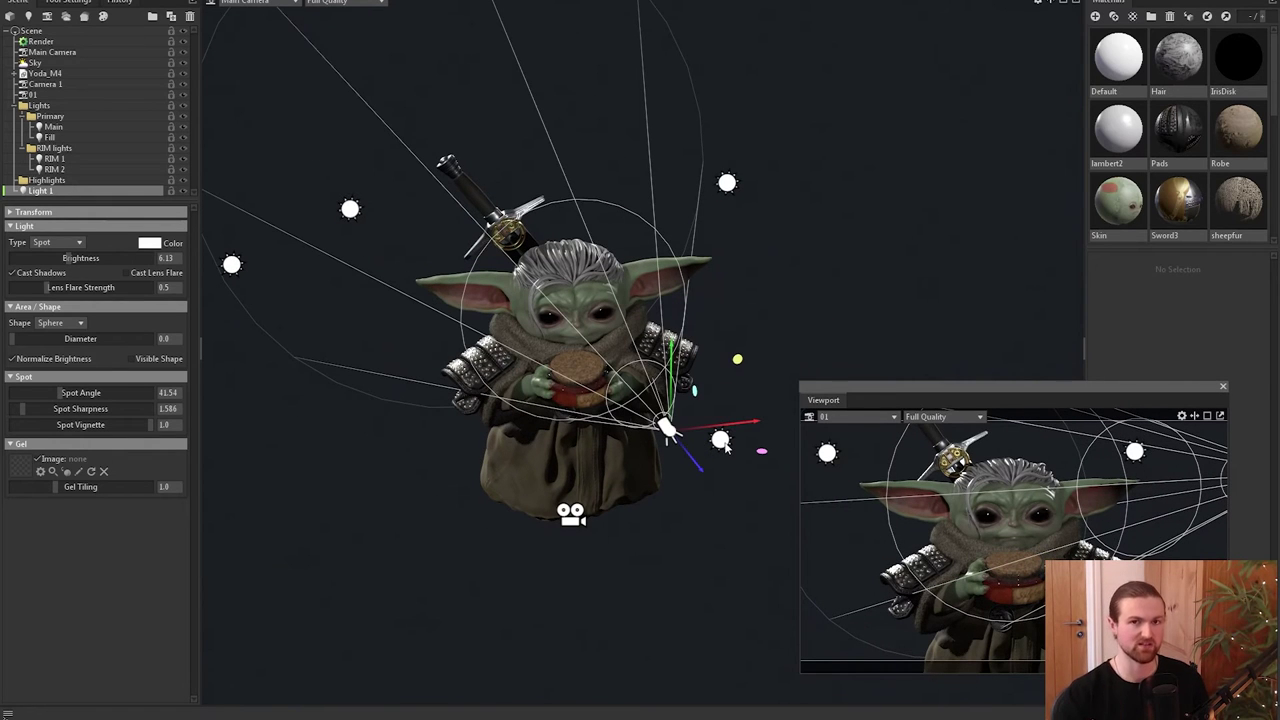
drag(758, 459, 720, 385)
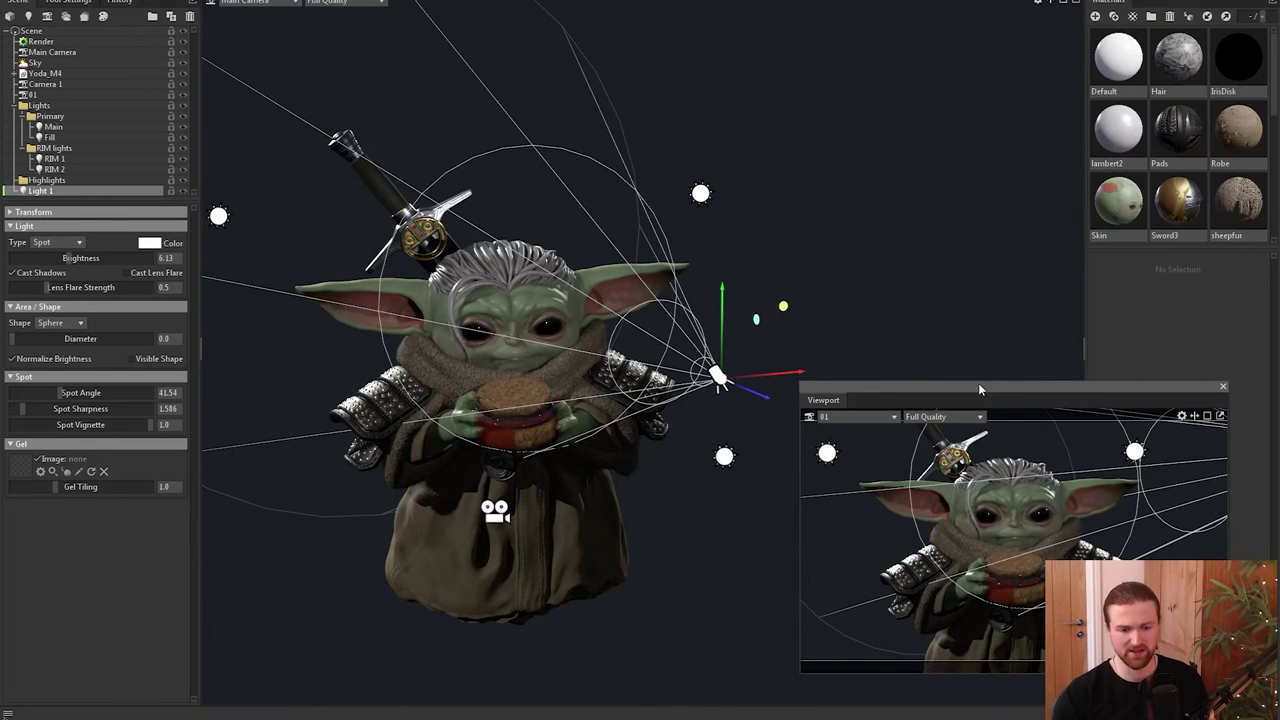
drag(980, 389, 991, 268)
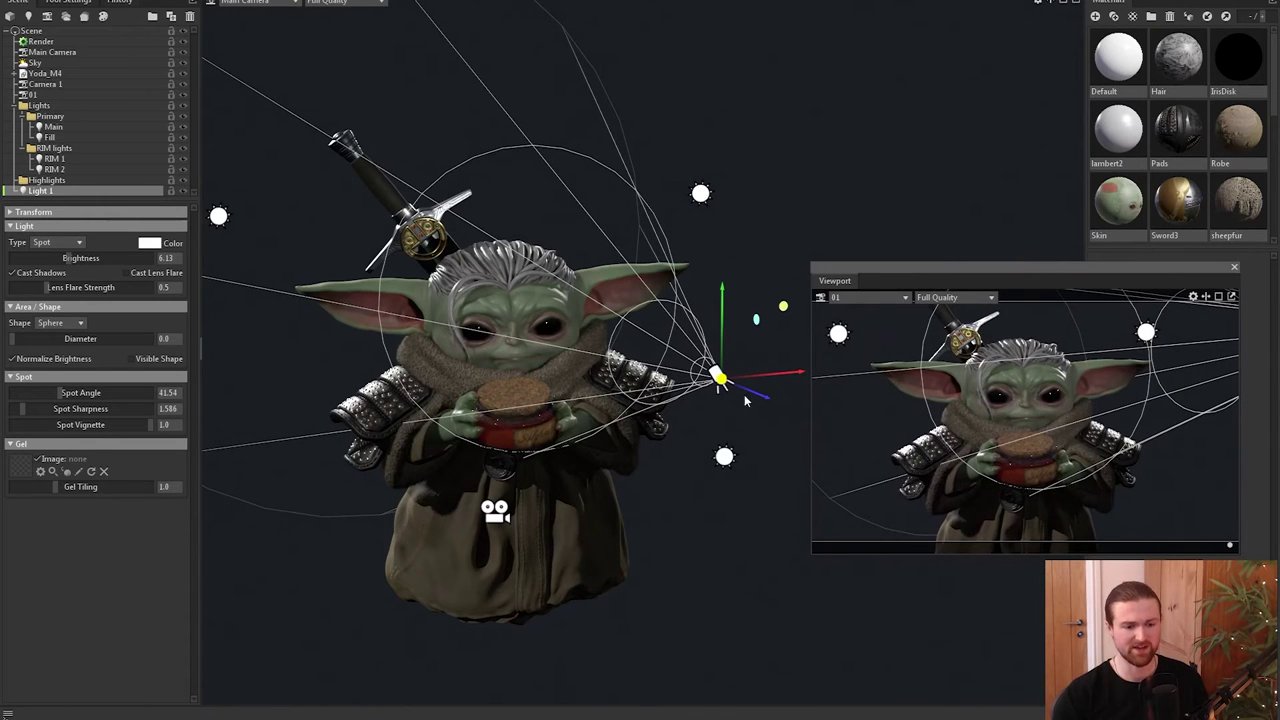
middle_drag(750, 389, 655, 400)
mouse_move(623, 399)
mouse_down()
mouse_move(659, 412)
mouse_move(680, 380)
mouse_move(705, 432)
mouse_move(790, 458)
mouse_move(590, 360)
mouse_move(754, 470)
mouse_move(623, 404)
mouse_up()
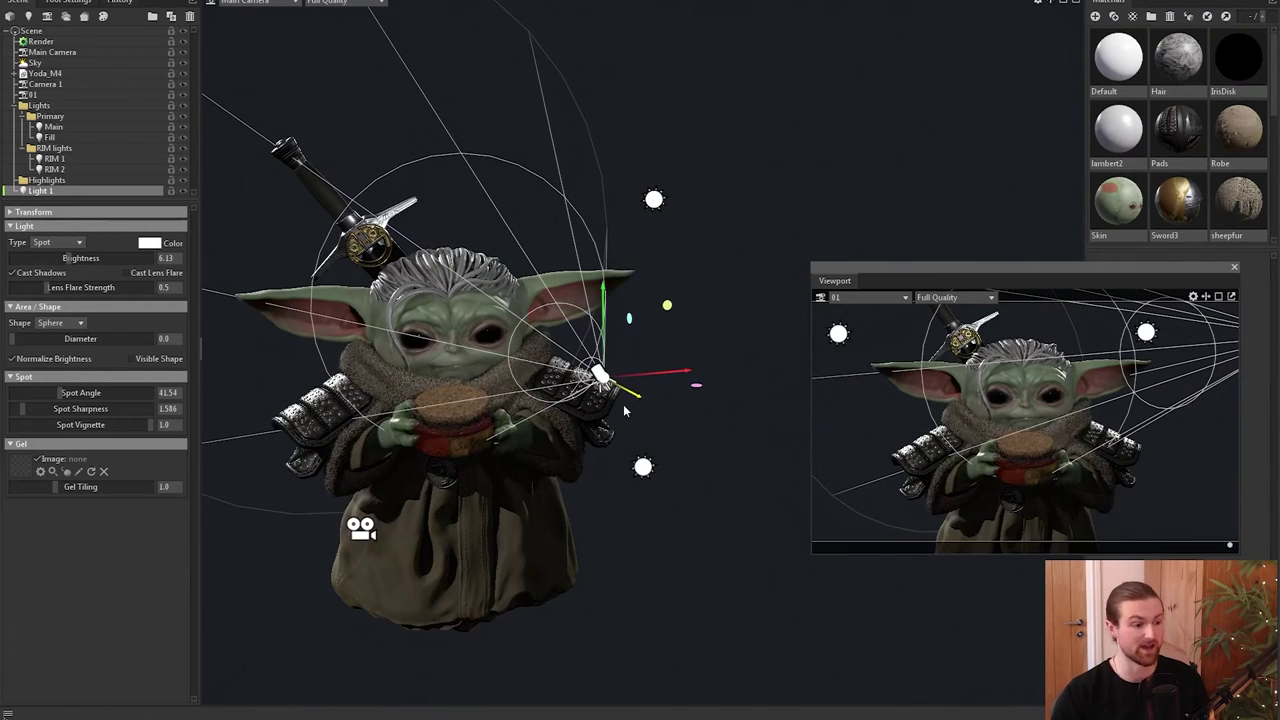
Give the spot light a pale orange color and deselect it in an enlarged, centered camera preview.
click(148, 244)
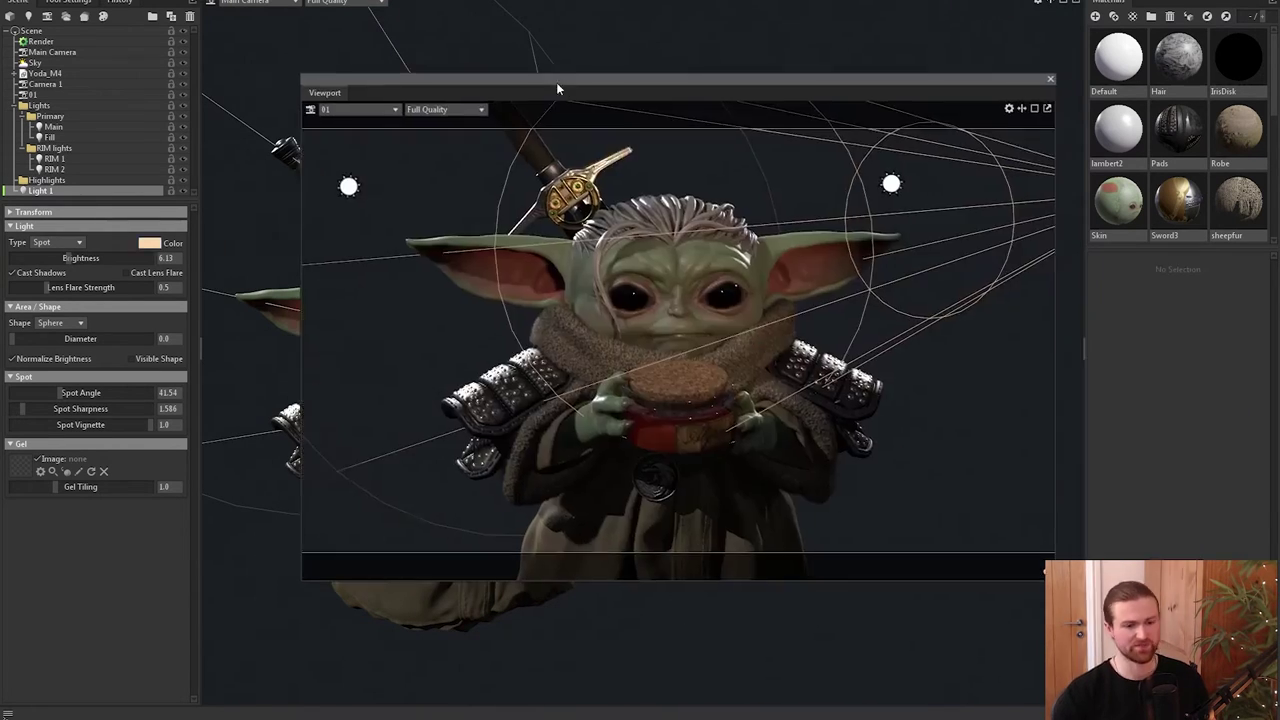
drag(556, 82, 510, 100)
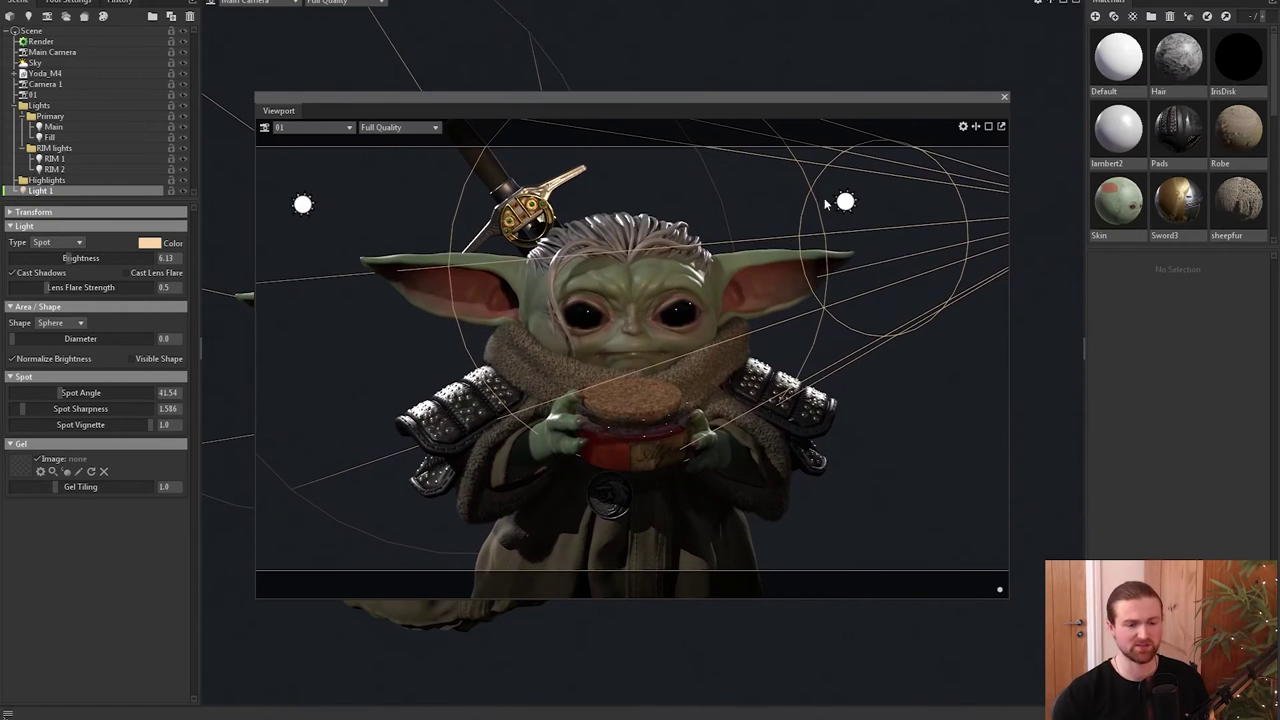
click(556, 192)
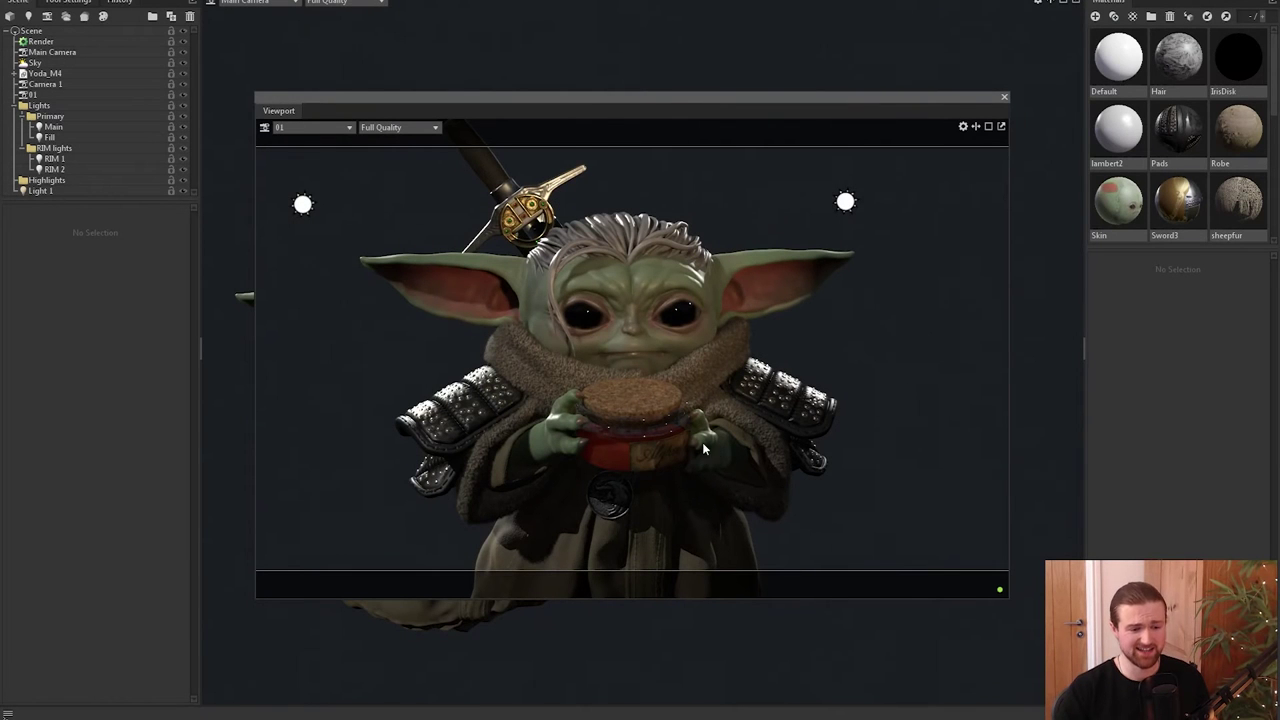
Examine how the warm spot light falls on the jar, the eyes and the shoulder armor.
click(623, 455)
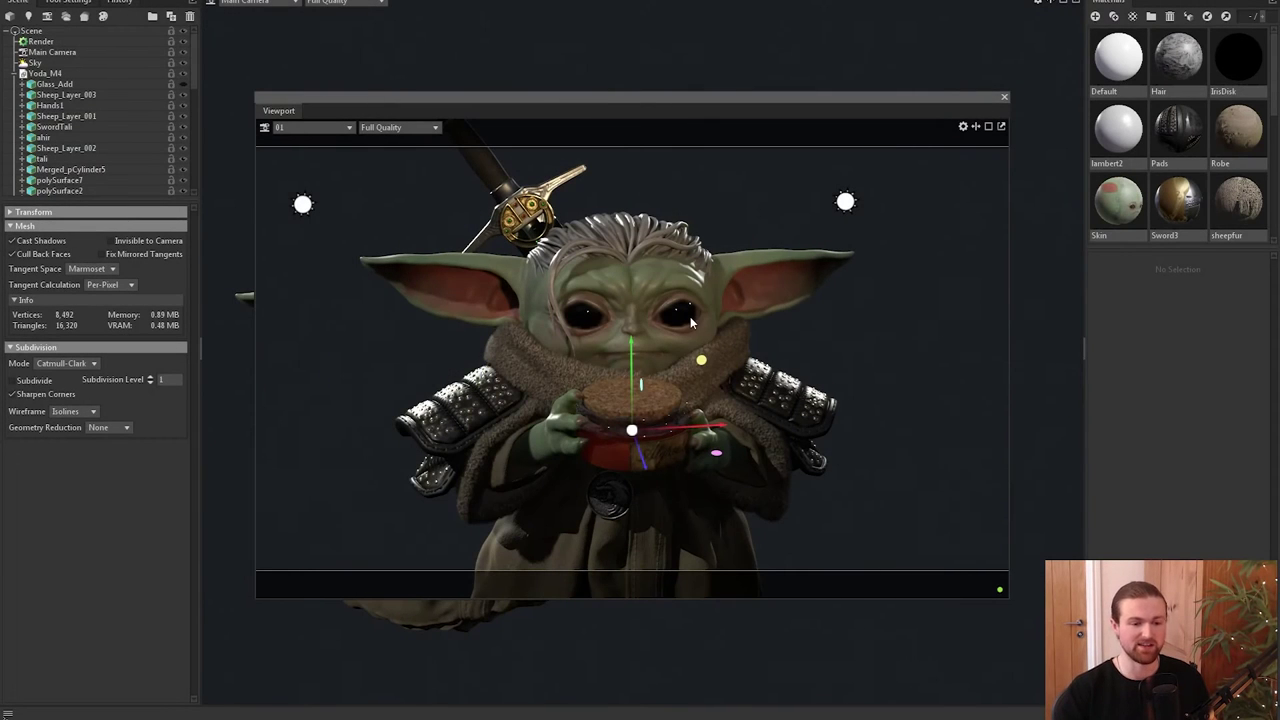
click(690, 320)
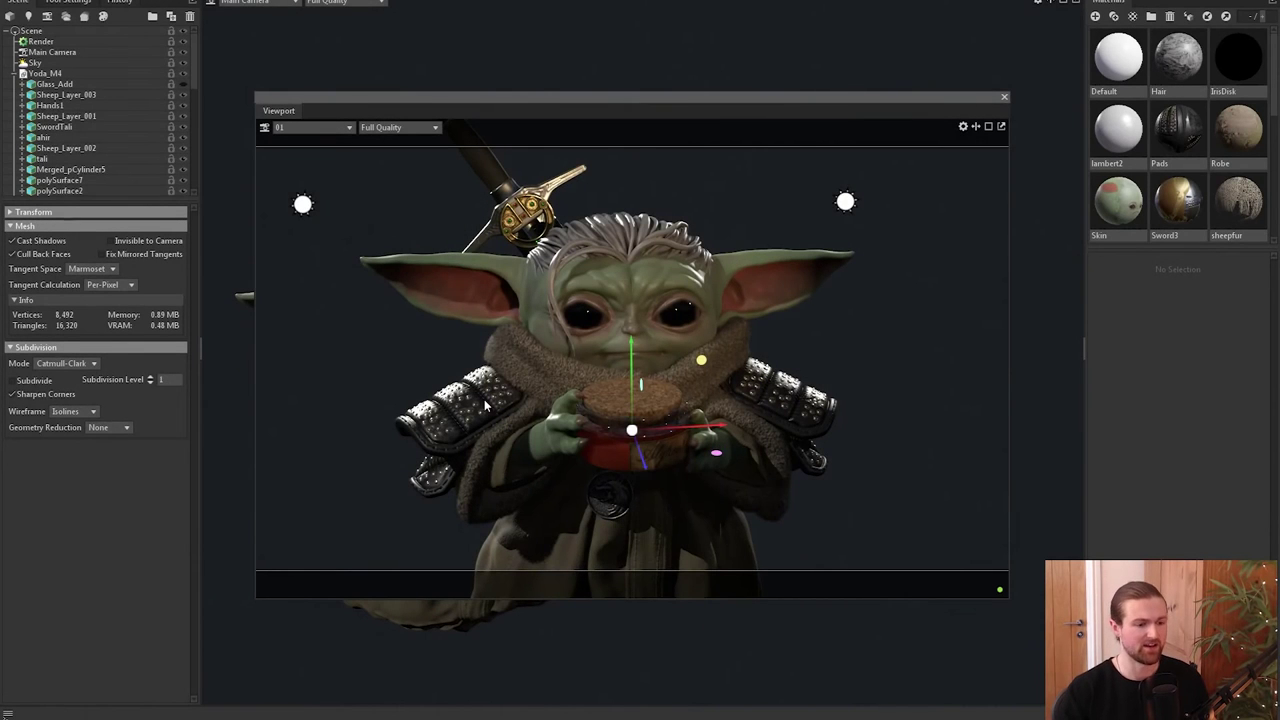
click(457, 399)
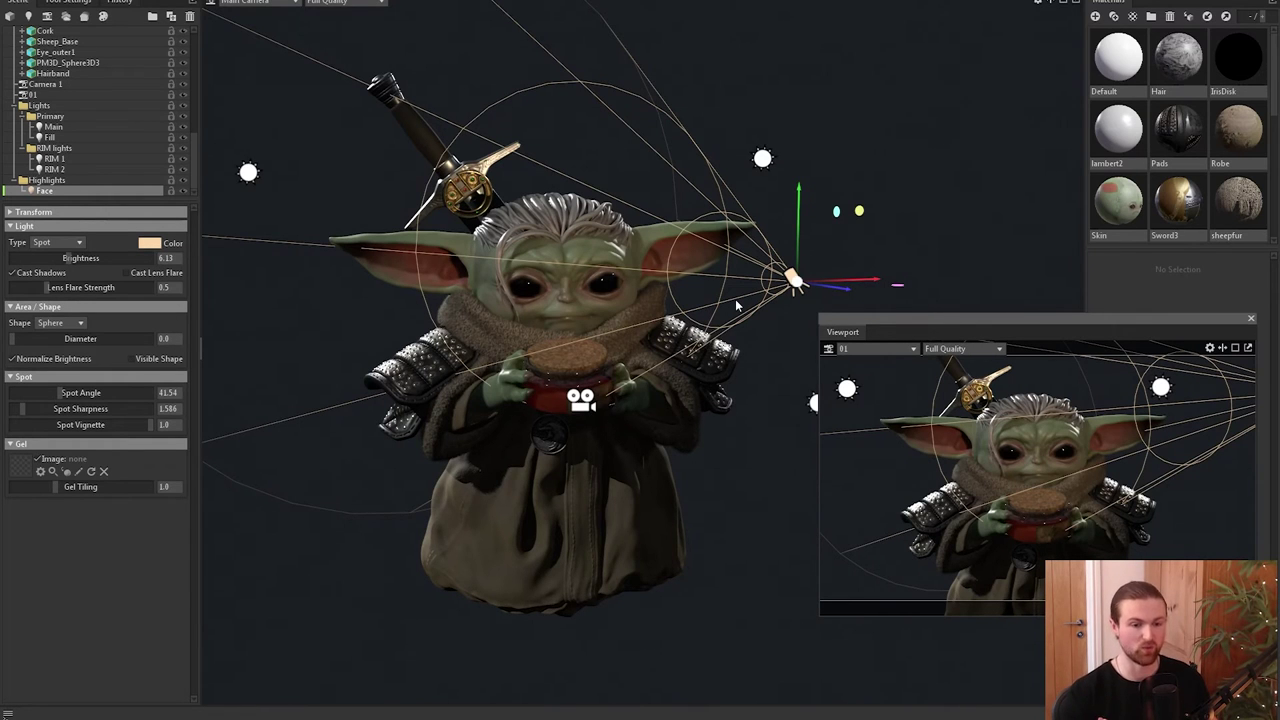
mouse_move(48, 250)
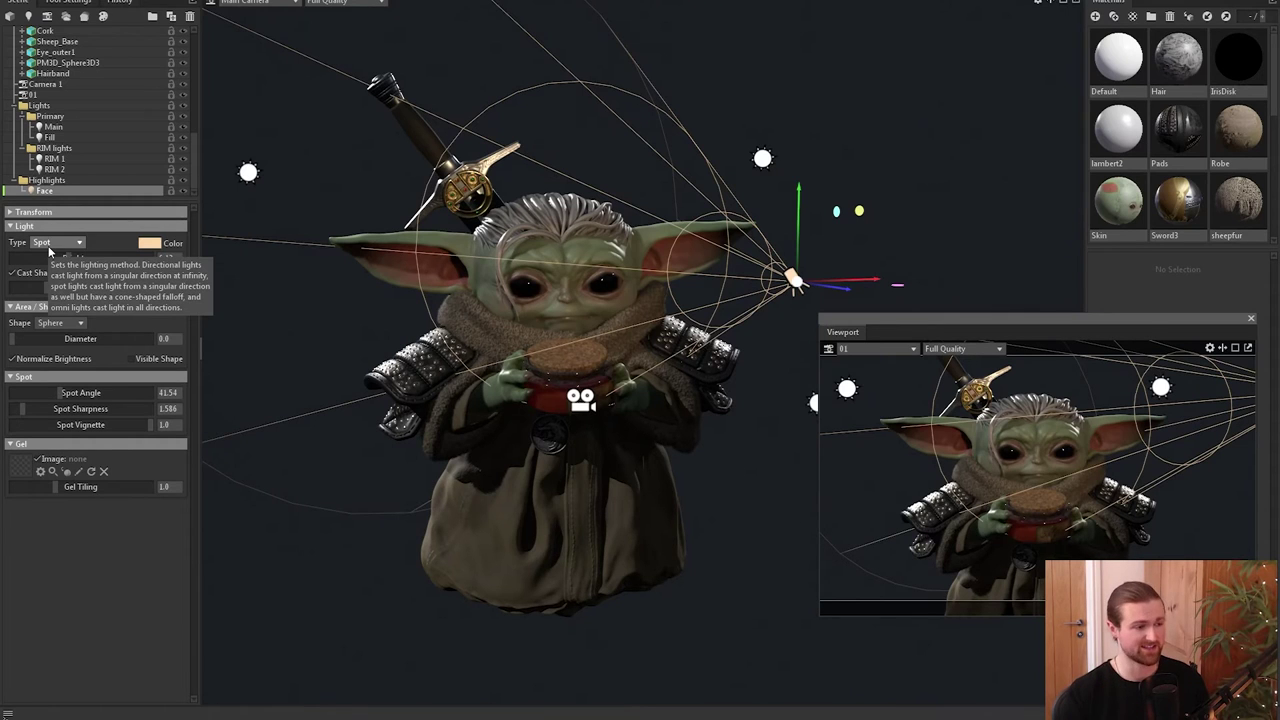
Add a new light to the Highlights group and make it an omni light.
click(48, 180)
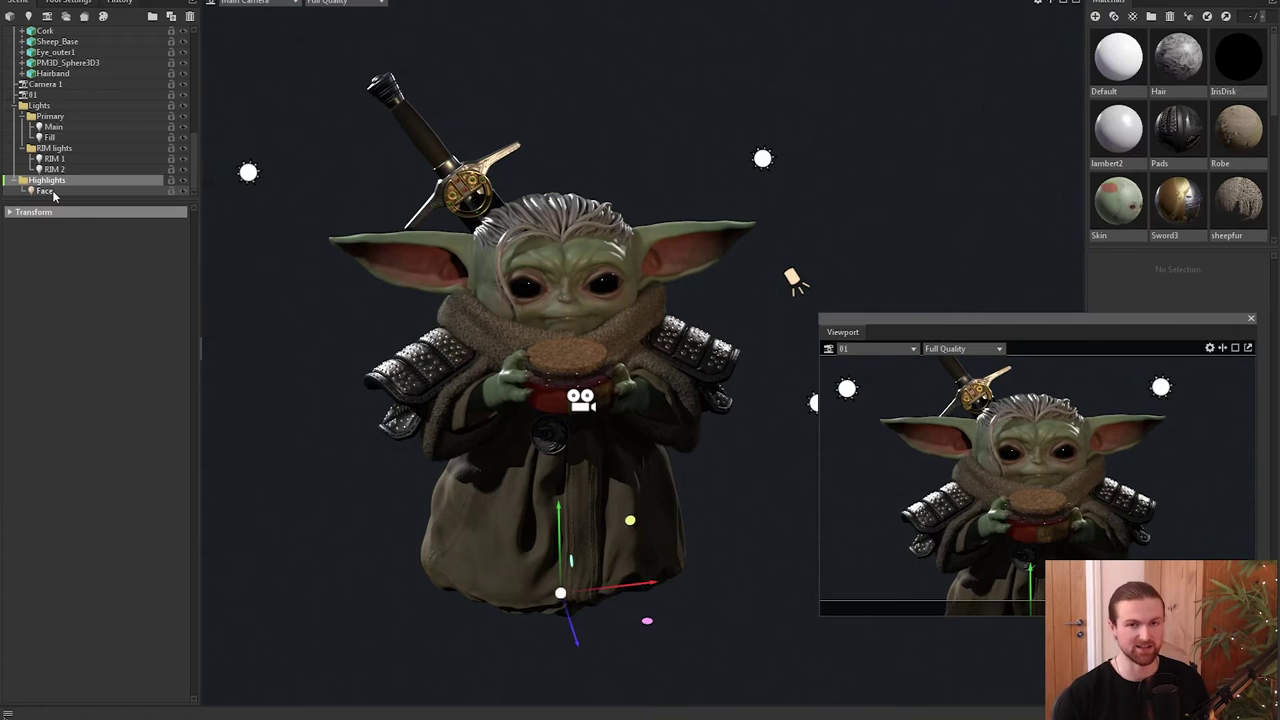
click(52, 190)
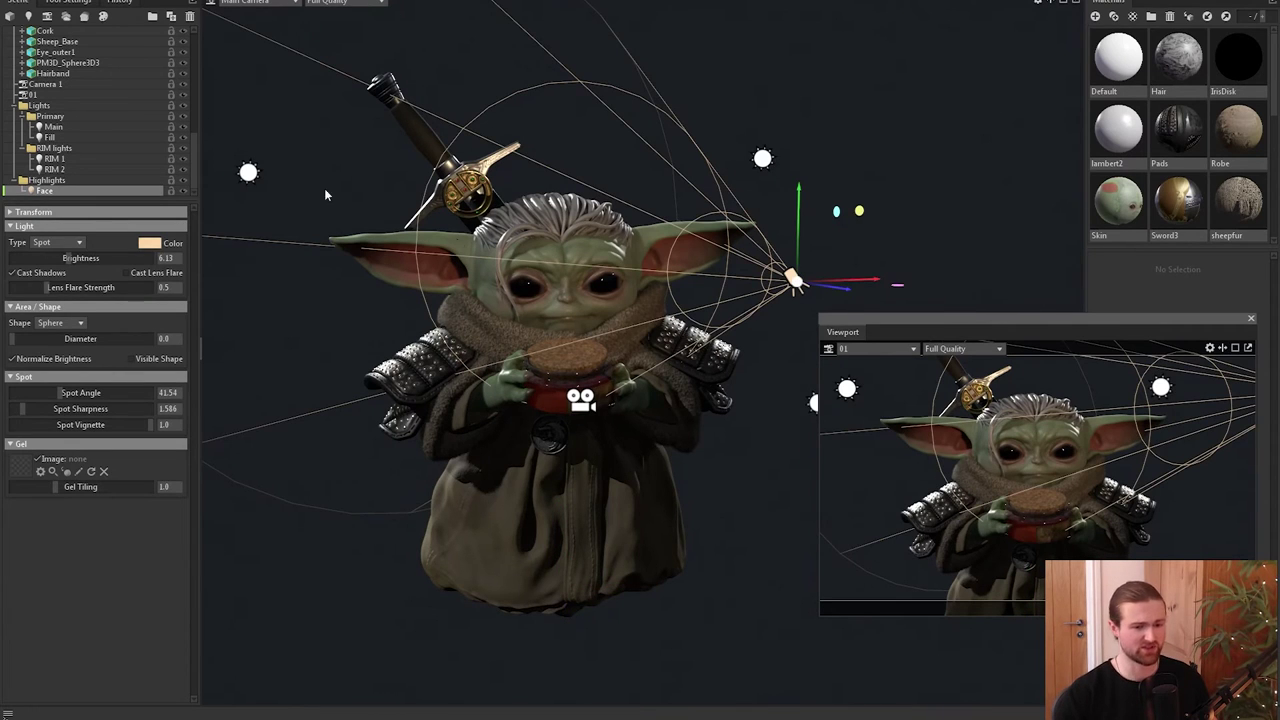
click(29, 17)
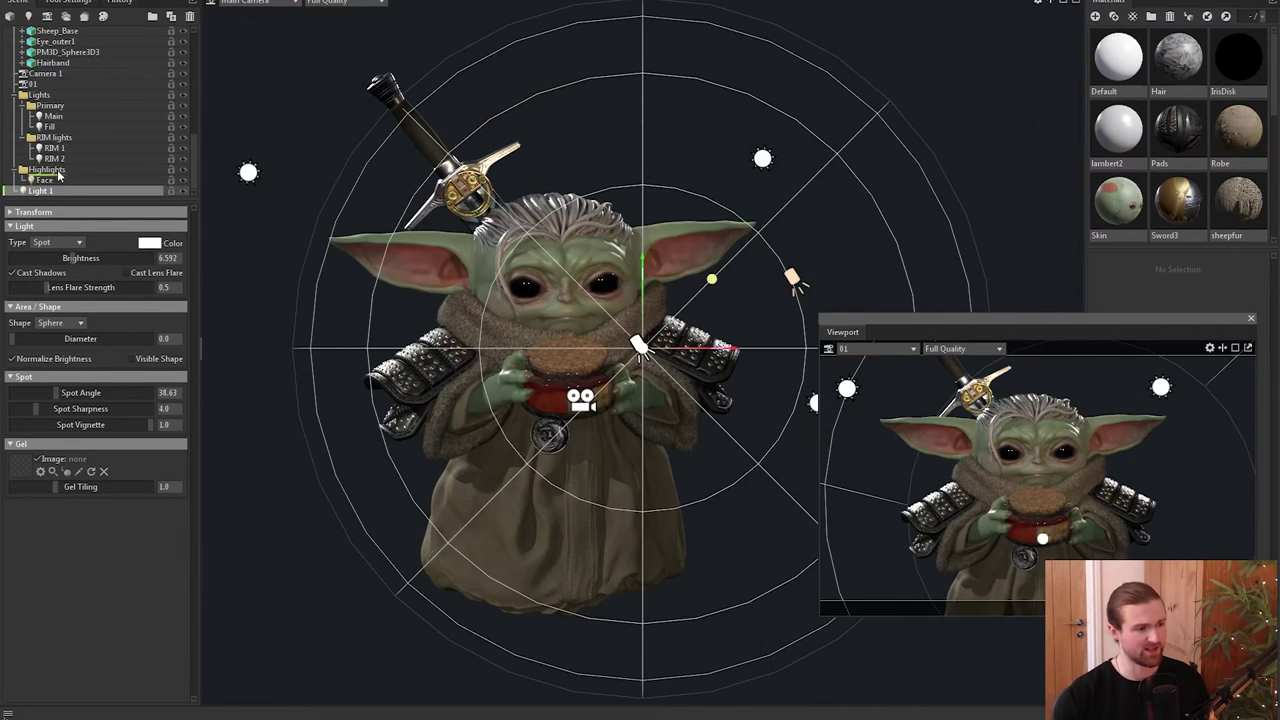
click(57, 243)
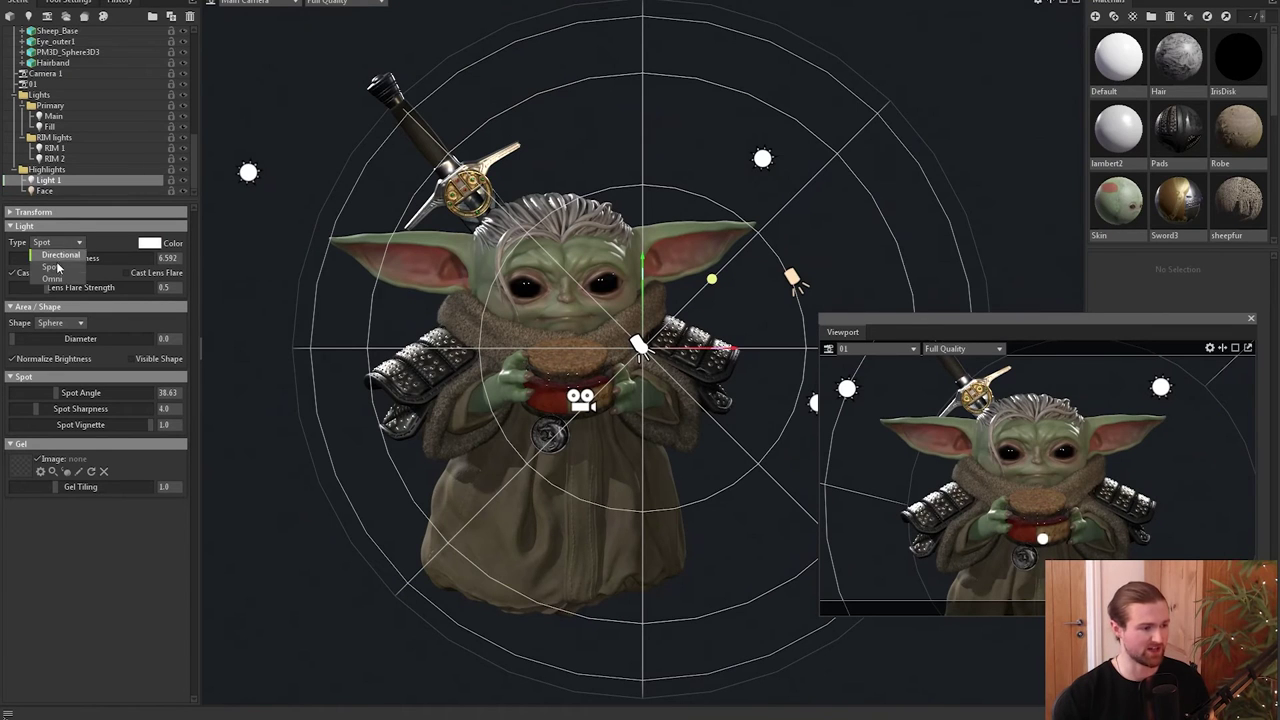
click(60, 277)
Move the omni light up in front of the character, between the face and the jar.
alt+drag(590, 335, 667, 417)
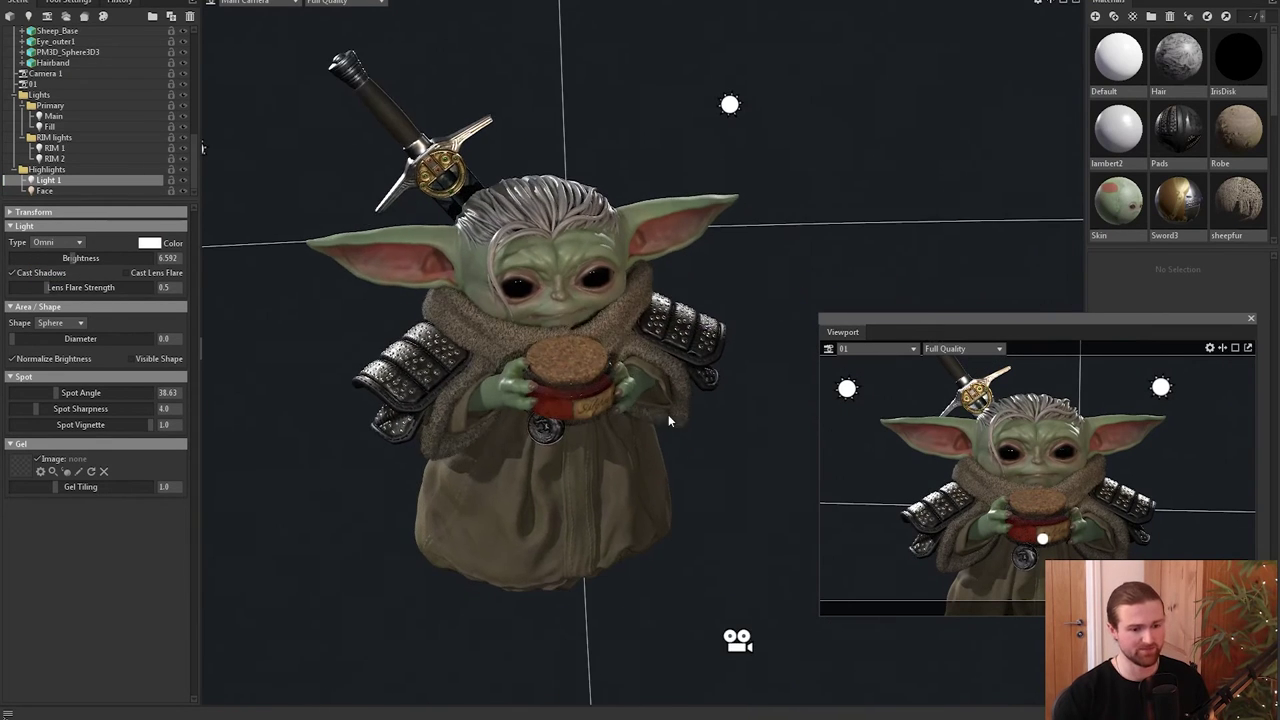
alt+right_drag(667, 417, 631, 377)
alt+middle_drag(631, 377, 581, 373)
alt+drag(662, 548, 668, 610)
alt+right_drag(668, 610, 640, 575)
drag(729, 571, 630, 371)
alt+drag(630, 371, 612, 312)
alt+right_drag(612, 312, 660, 380)
alt+middle_drag(470, 320, 570, 337)
alt+right_drag(570, 337, 534, 323)
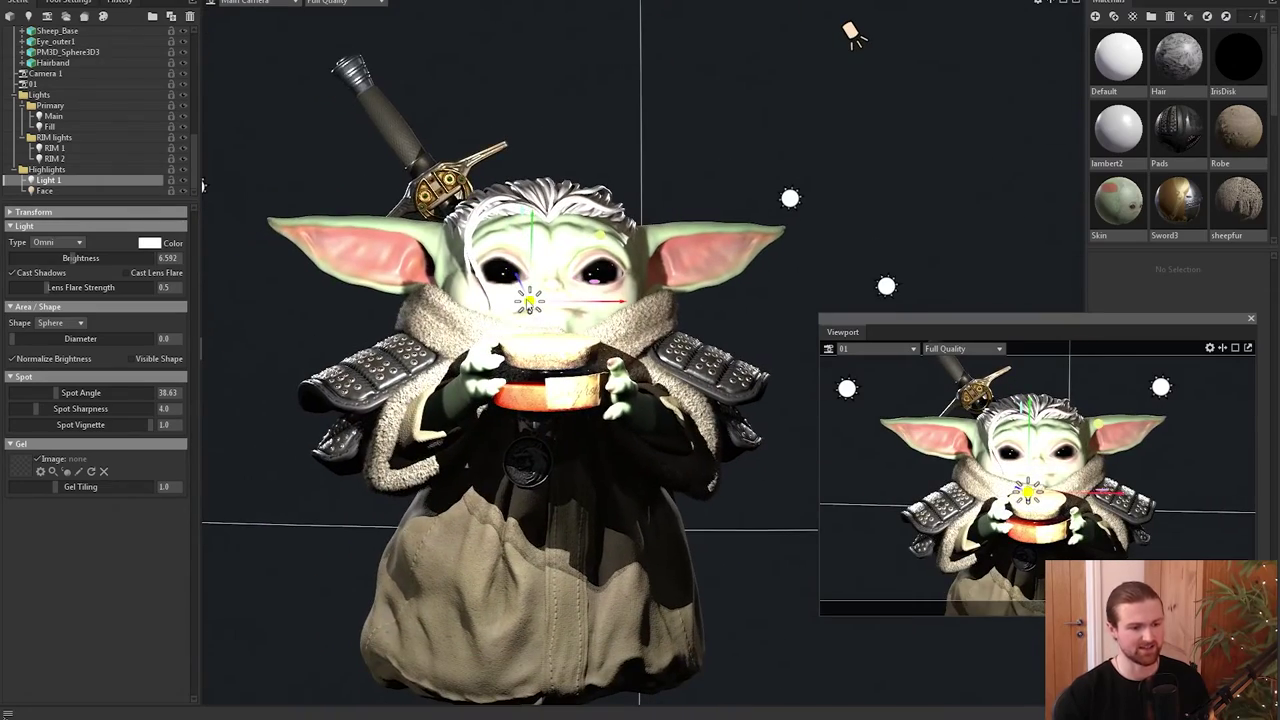
Place the omni light at the jar in the character's hands and set its brightness to 4.111.
drag(530, 304, 550, 352)
scroll(535, 465, up, 3)
alt+drag(640, 470, 454, 478)
middle_drag(455, 479, 480, 534)
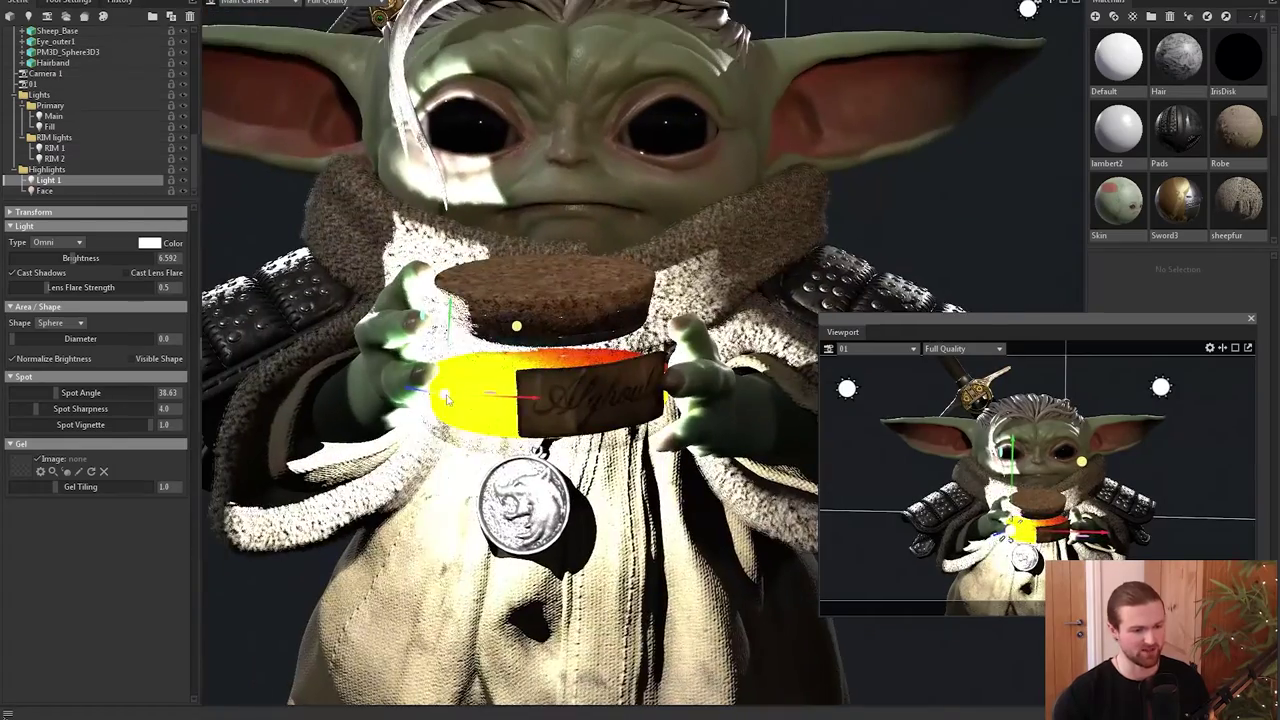
drag(520, 391, 593, 392)
drag(66, 257, 50, 258)
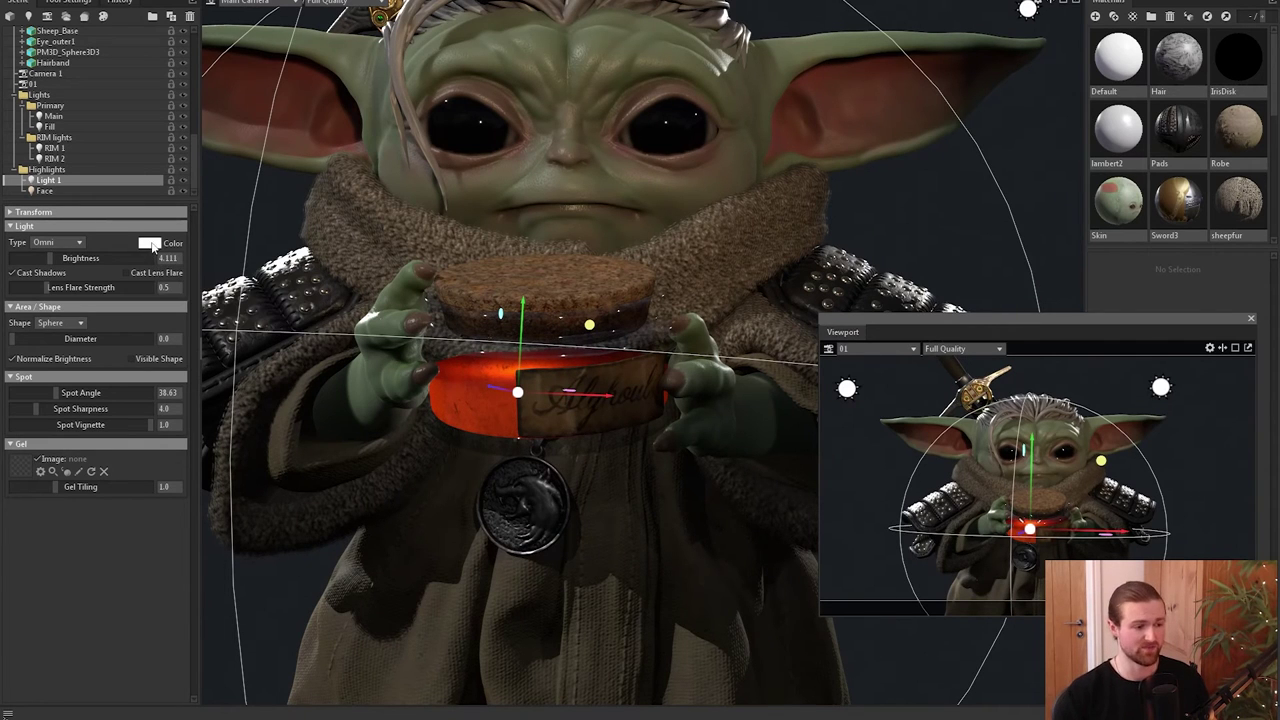
Color the jar's omni light red (eb2e2e) and reposition it just below the jar.
click(152, 244)
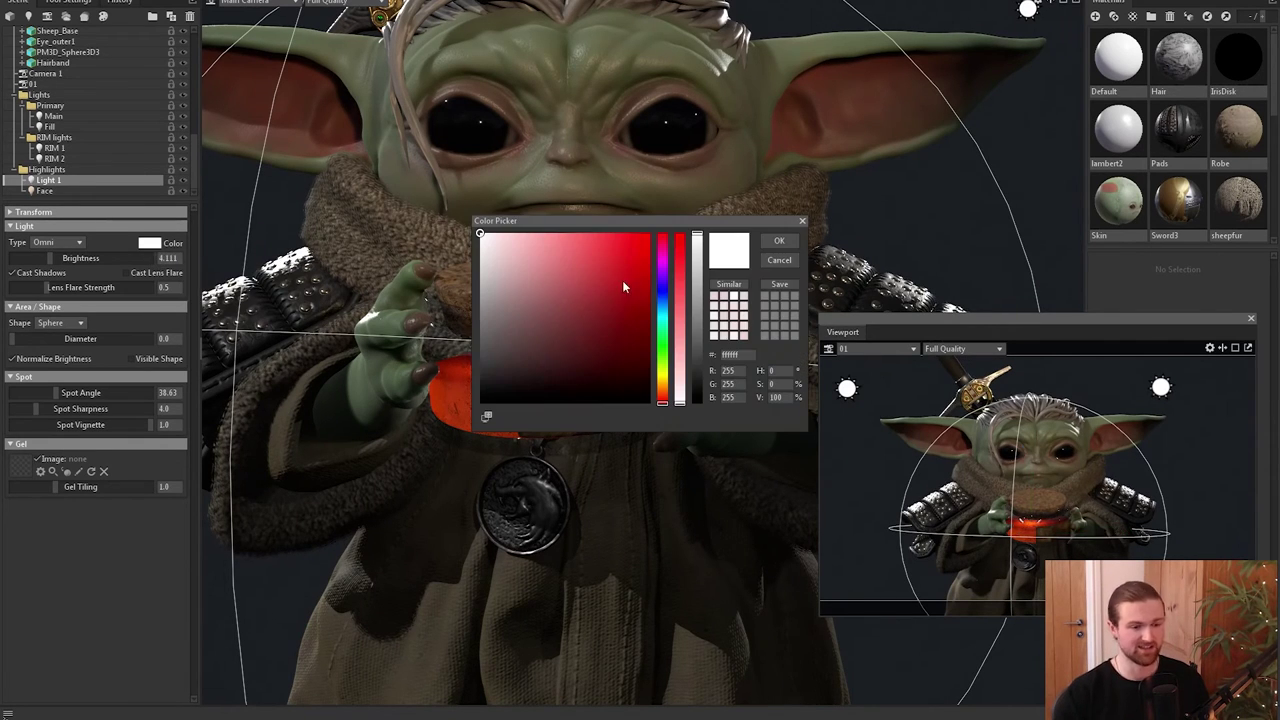
click(621, 244)
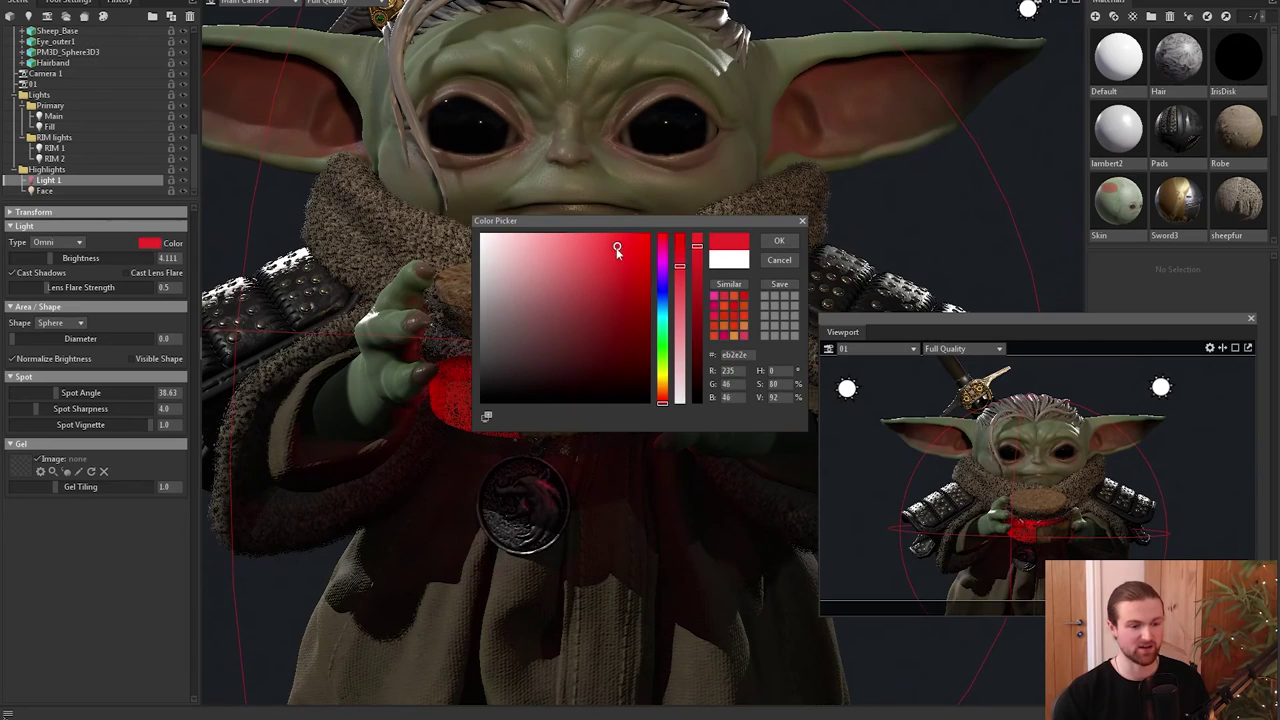
click(788, 245)
scroll(586, 363, down, 3)
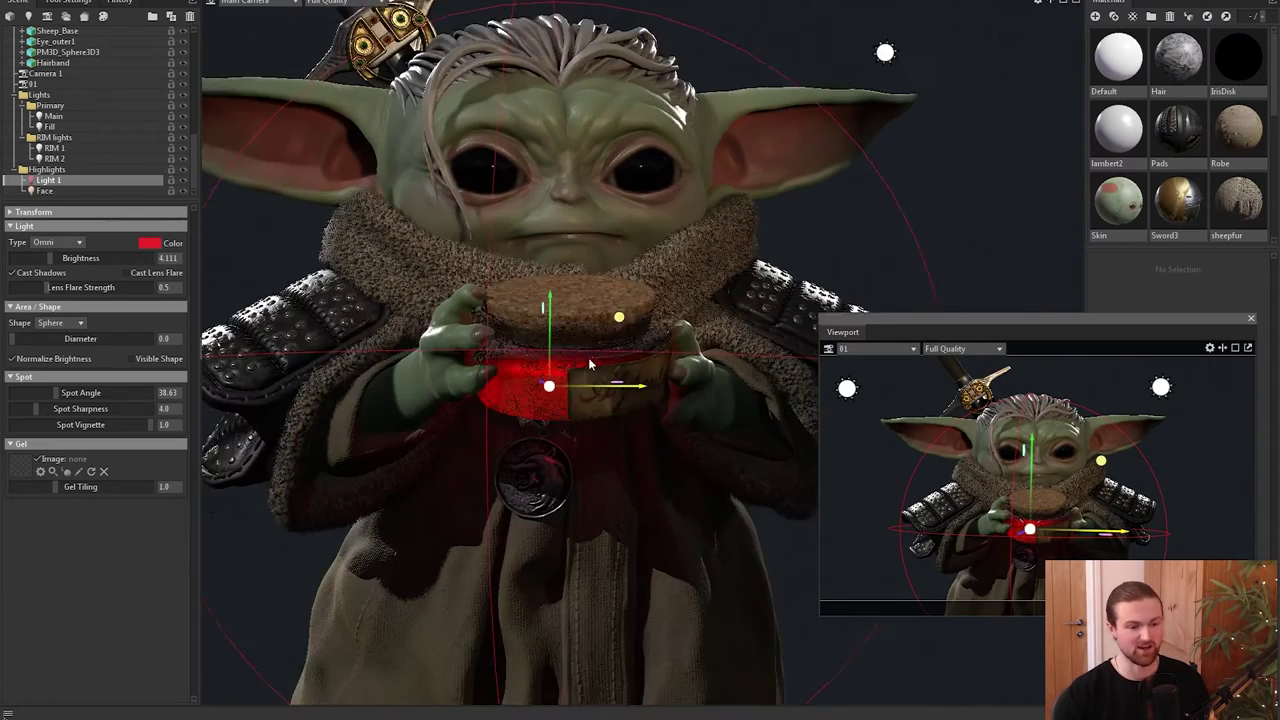
middle_drag(586, 363, 618, 309)
middle_drag(606, 400, 594, 463)
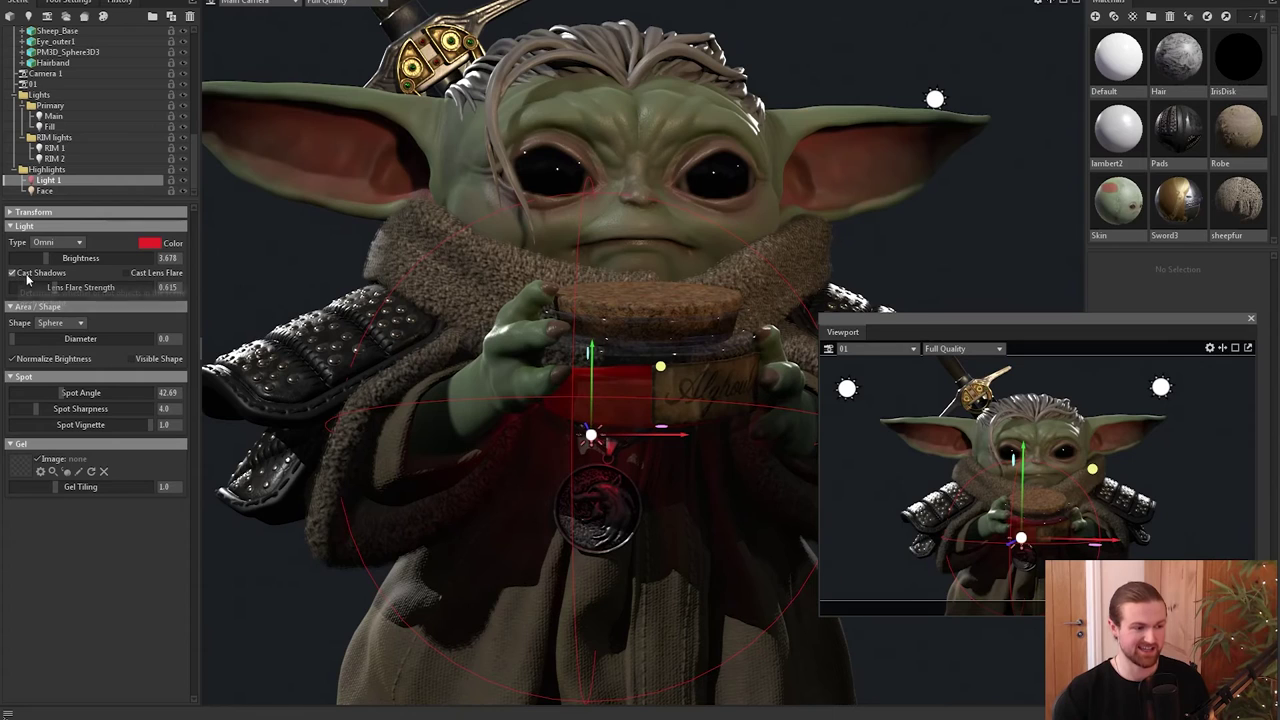
Examine the red light's Cast Shadows option and how its glow falls on the jar, pendant and robe.
click(69, 276)
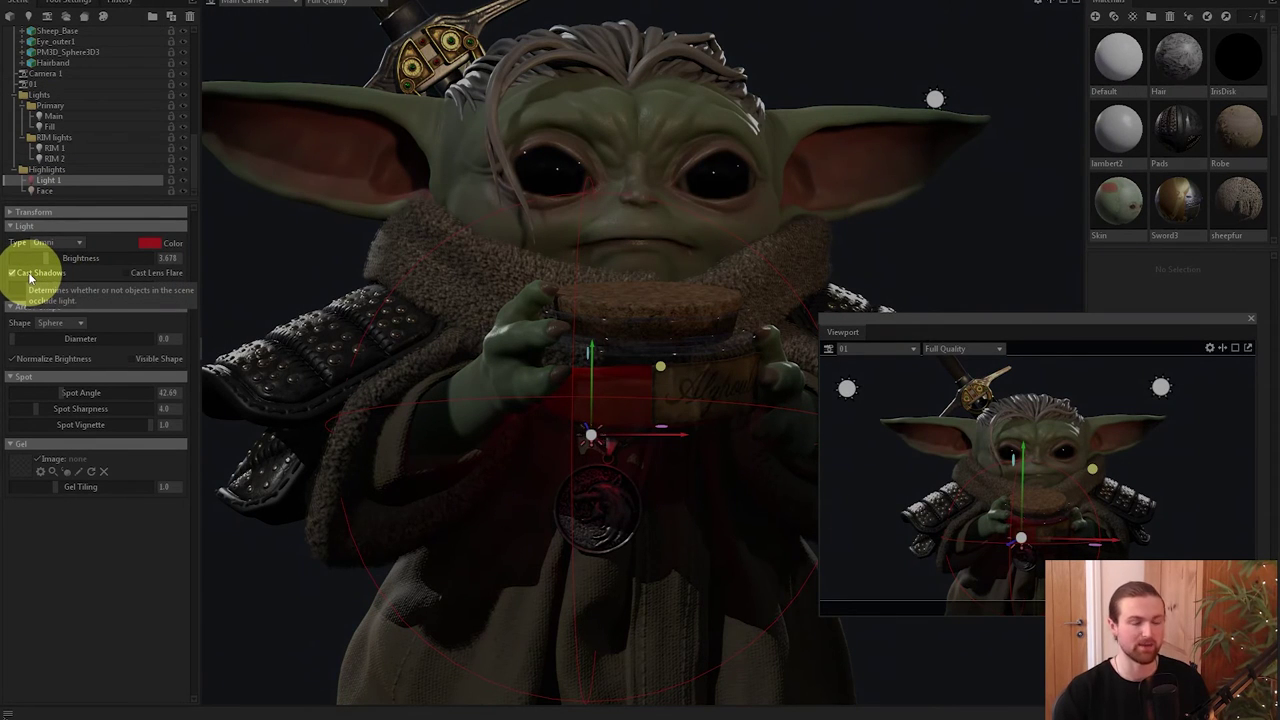
click(30, 277)
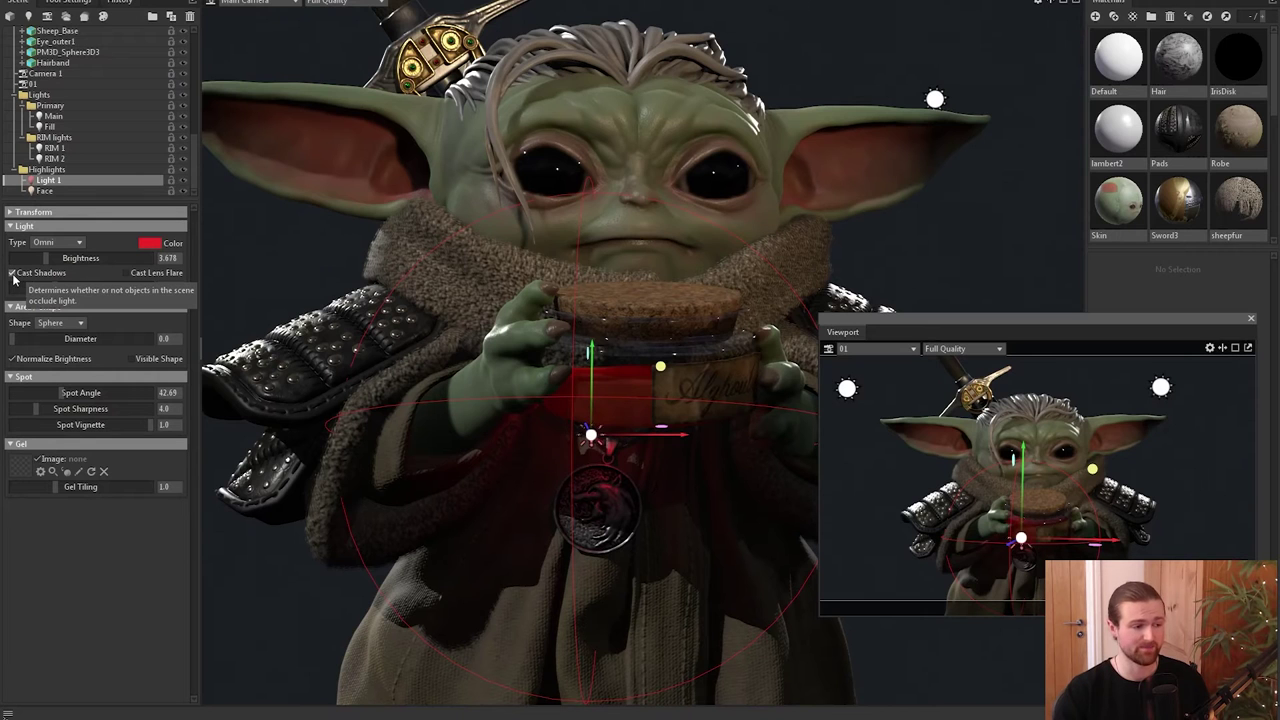
scroll(466, 470, down, 4)
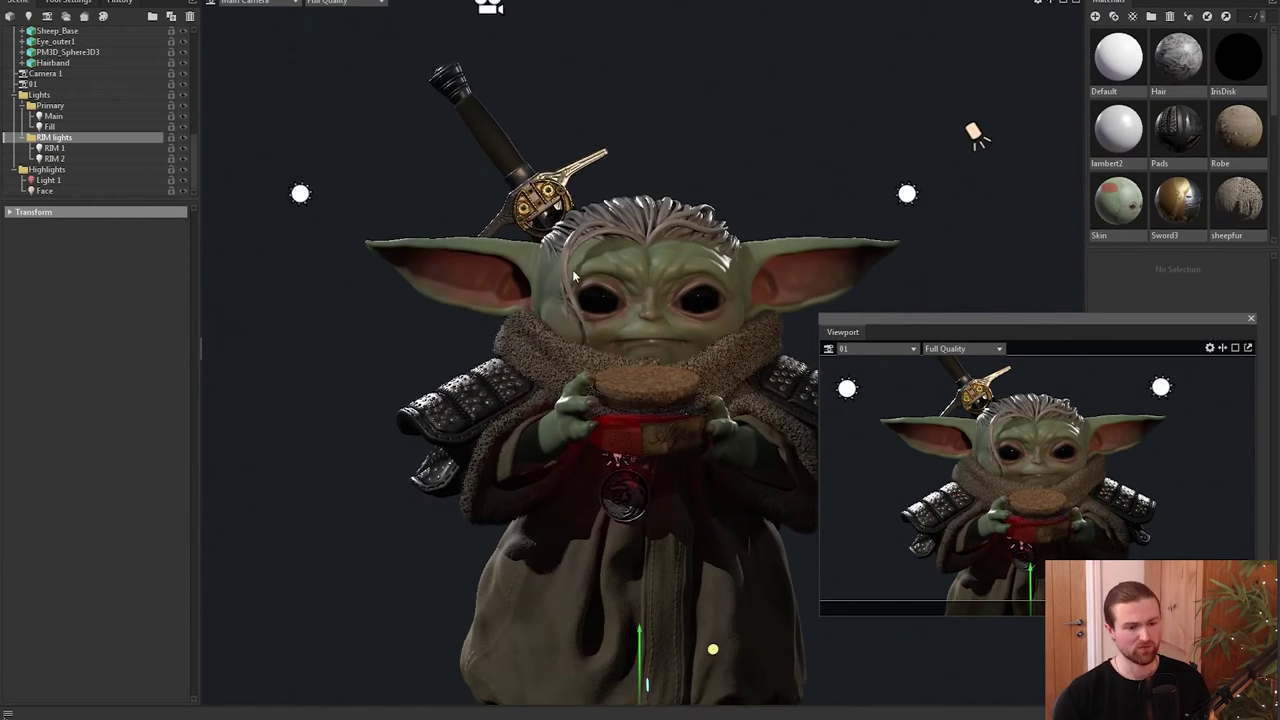
scroll(572, 269, up, 3)
middle_drag(572, 269, 576, 308)
drag(576, 308, 608, 314)
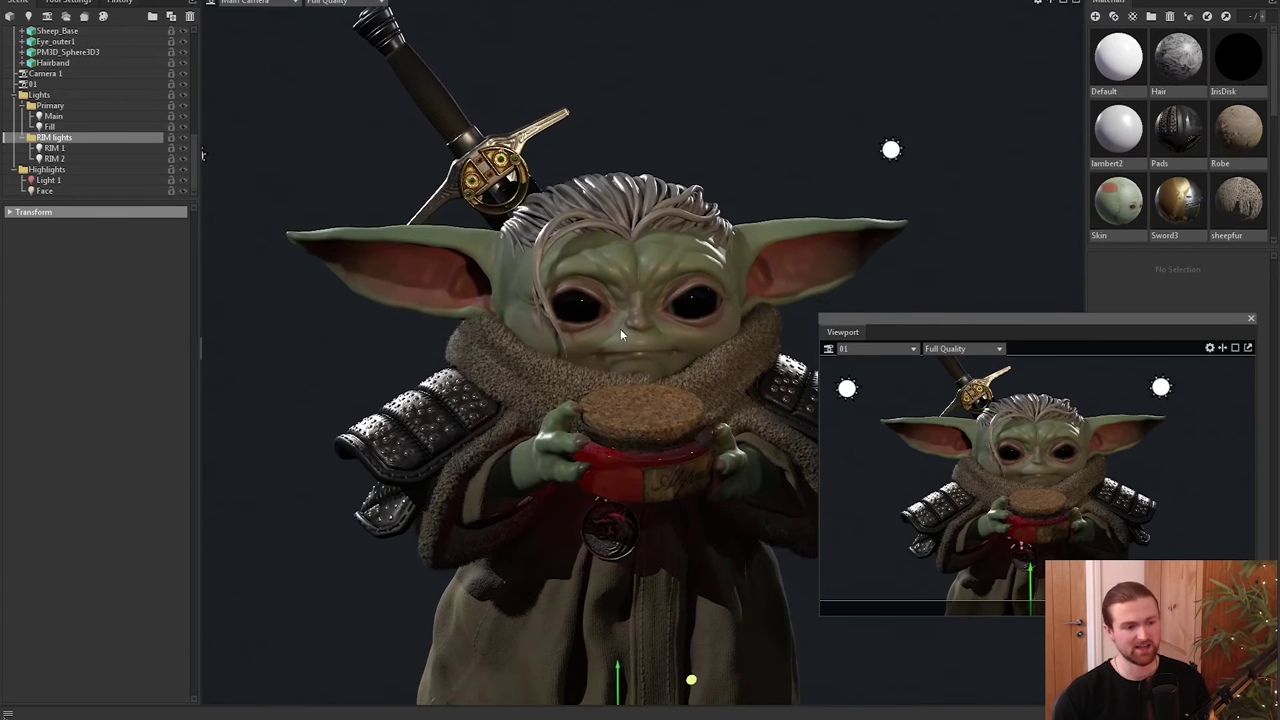
drag(620, 328, 614, 312)
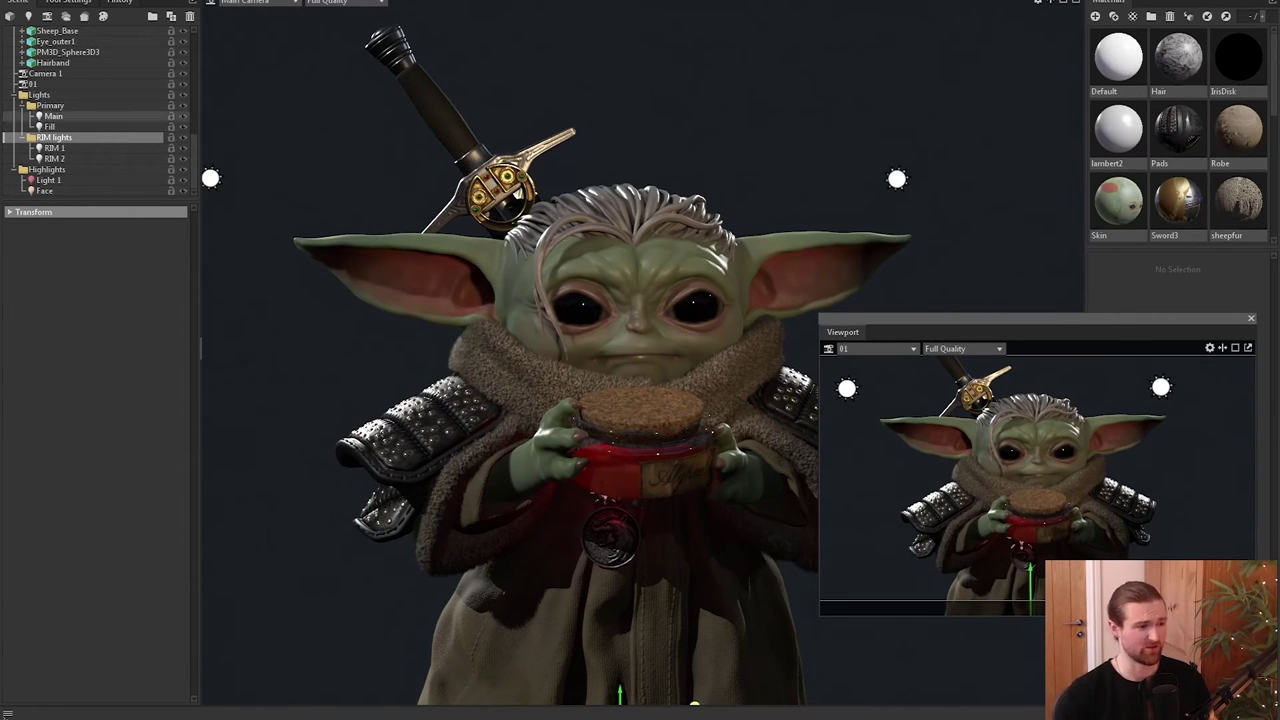
Create a group named RIM Support under RIM lights and add a new omni light to the scene.
click(152, 16)
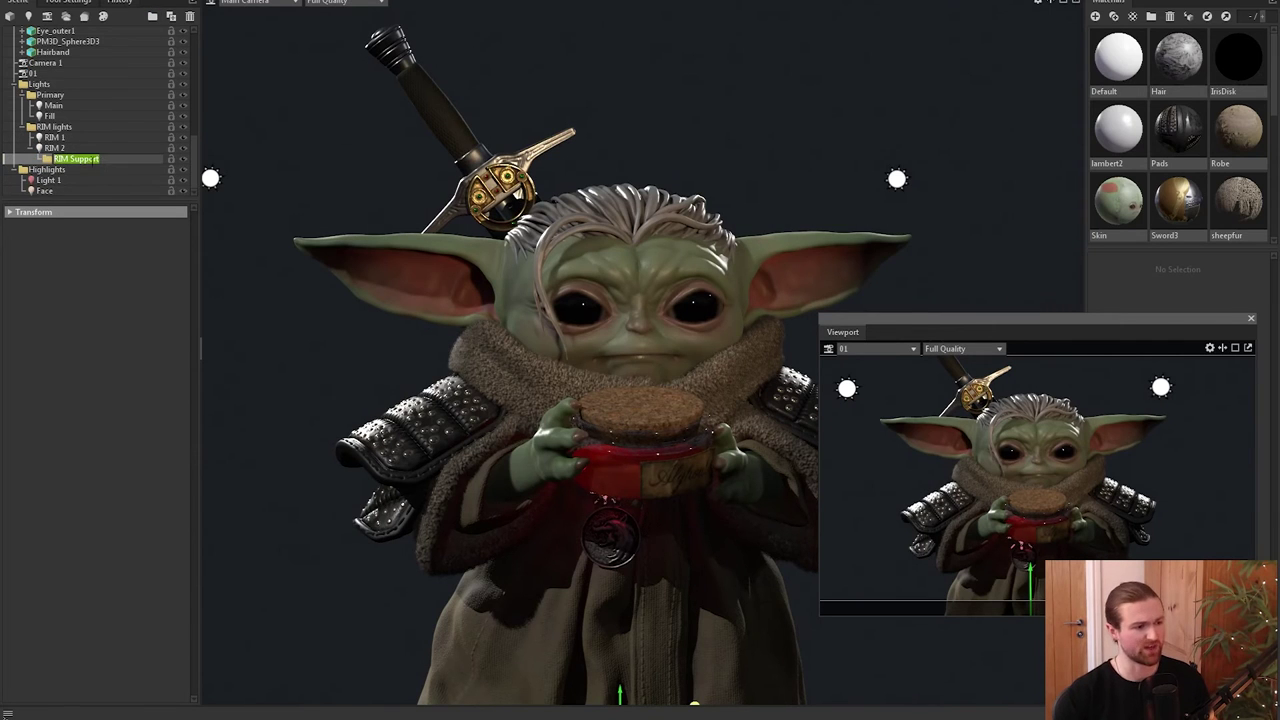
key(Return)
click(29, 16)
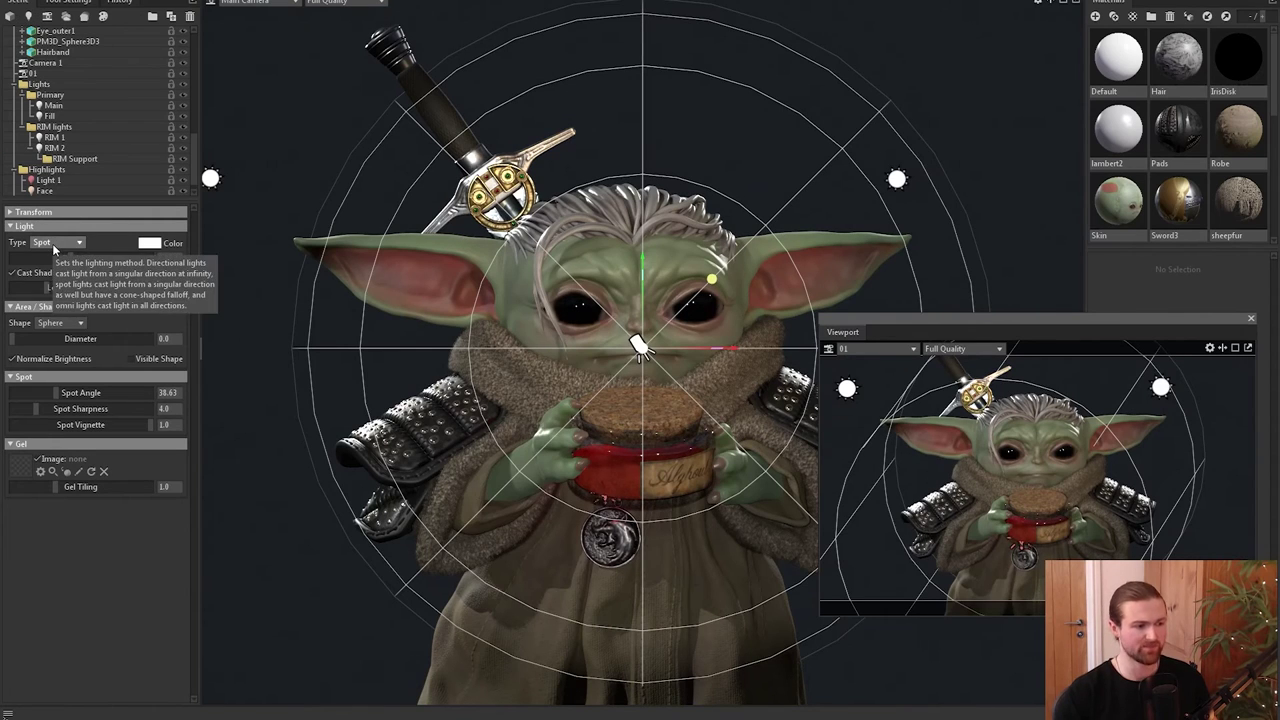
click(52, 243)
click(58, 279)
Position the new omni light above the ear beside the sword's hilt, next to the existing rim light.
alt+drag(420, 330, 505, 252)
scroll(454, 318, down, 5)
scroll(543, 359, up, 5)
alt+drag(543, 359, 561, 198)
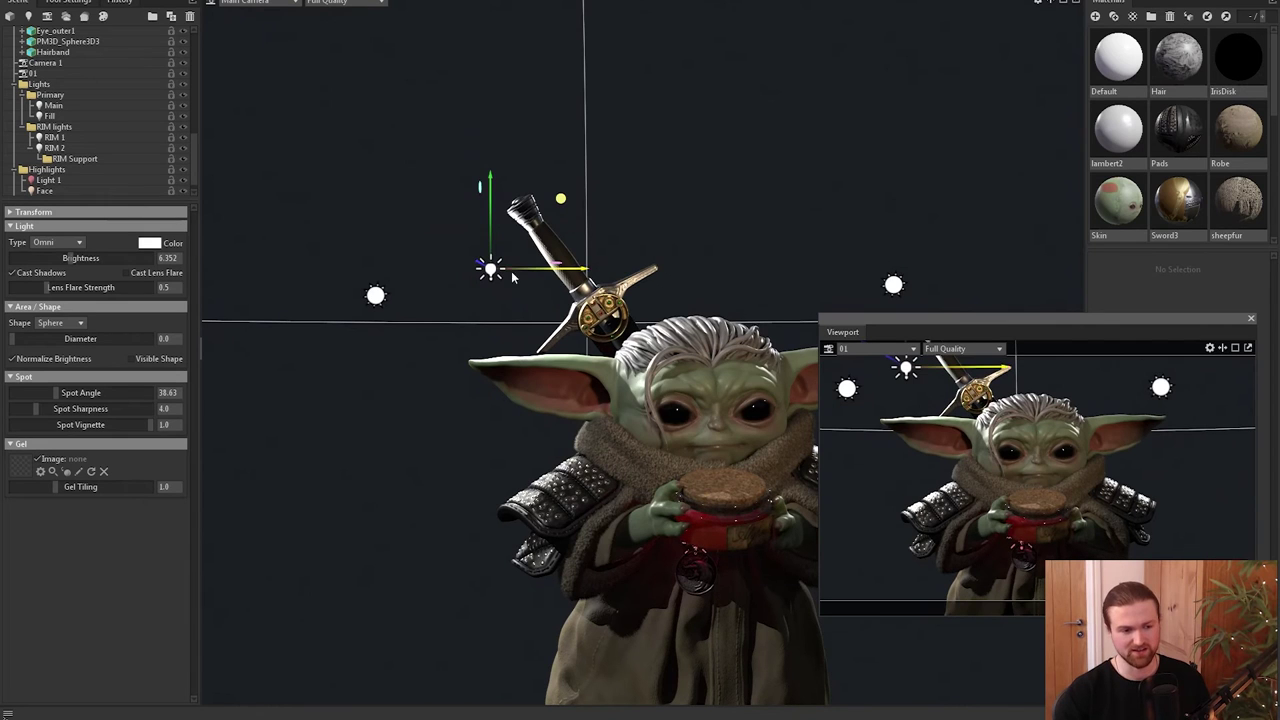
drag(491, 270, 463, 278)
scroll(535, 305, up, 5)
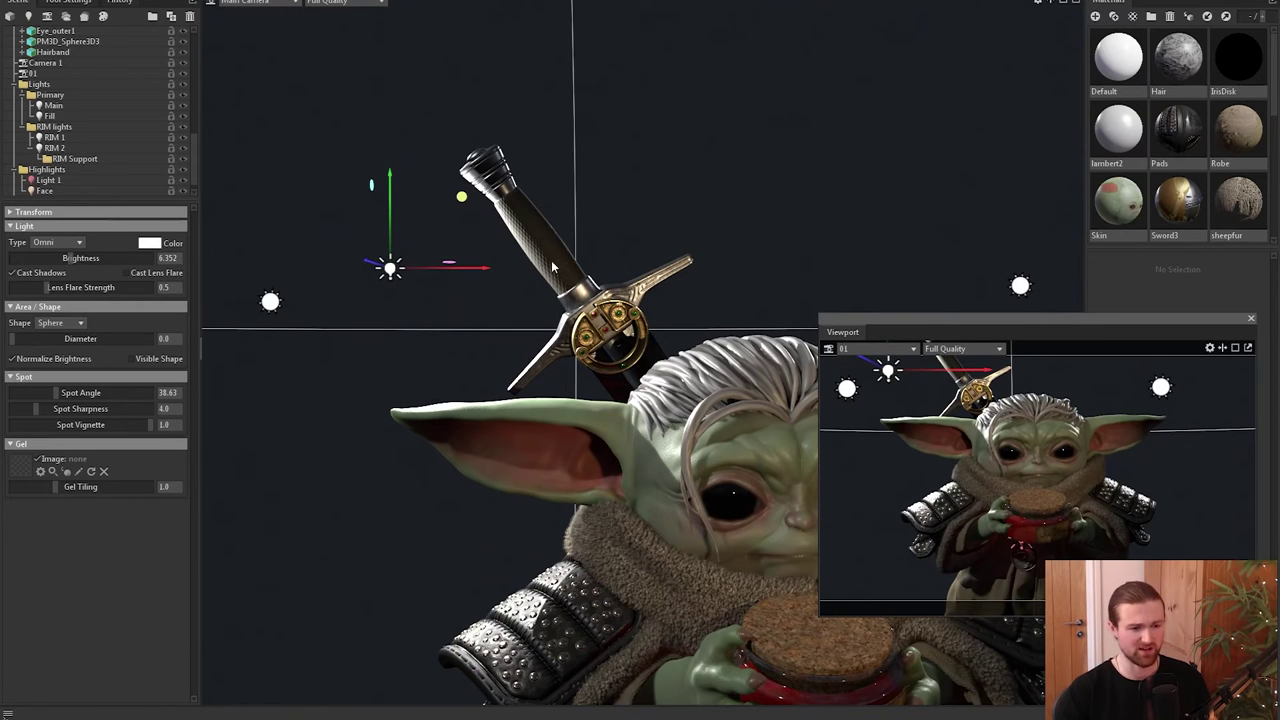
Set the light's brightness to 6.418 and put it in the RIM Support group as Support 1.
scroll(515, 265, up, 3)
scroll(597, 355, up, 2)
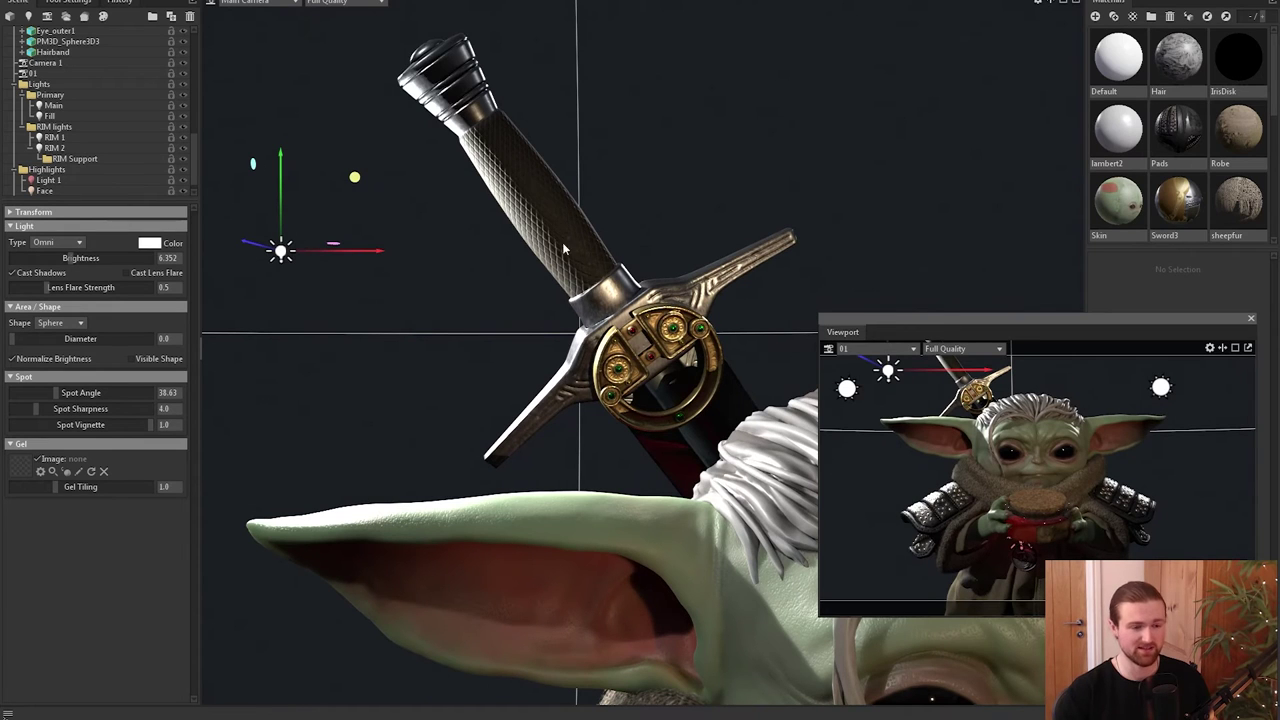
scroll(510, 251, down, 2)
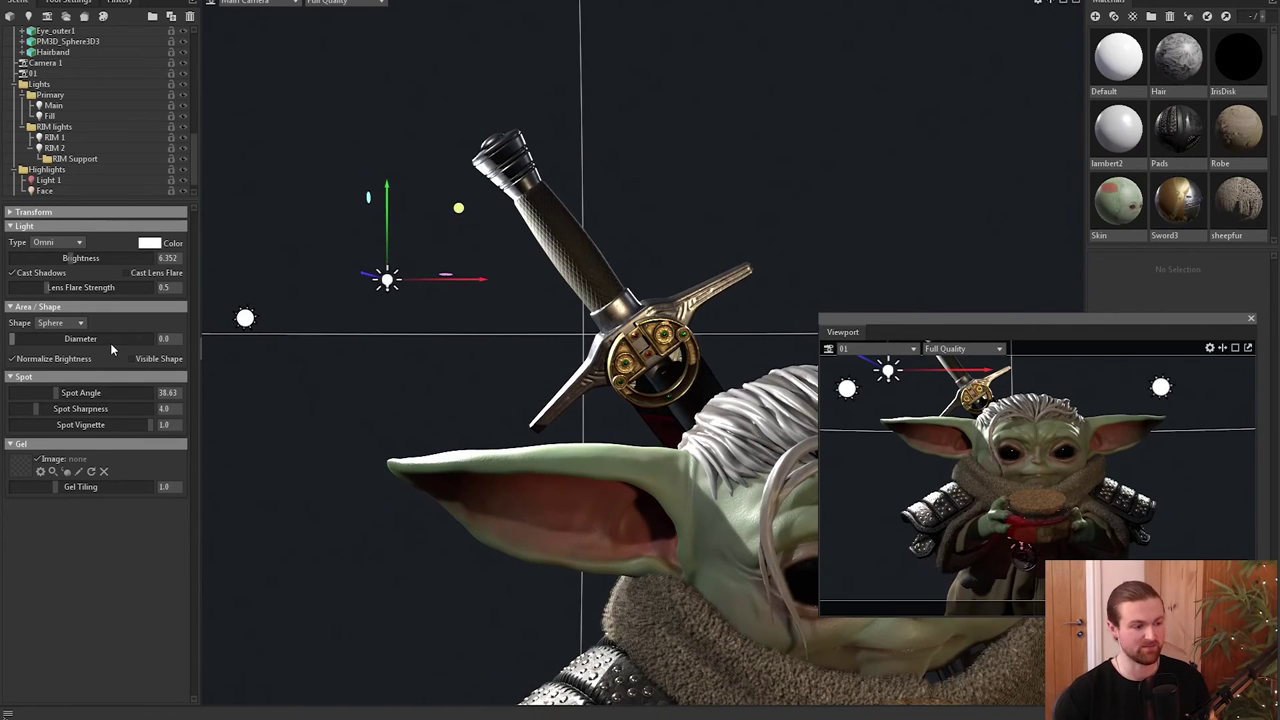
drag(68, 258, 70, 258)
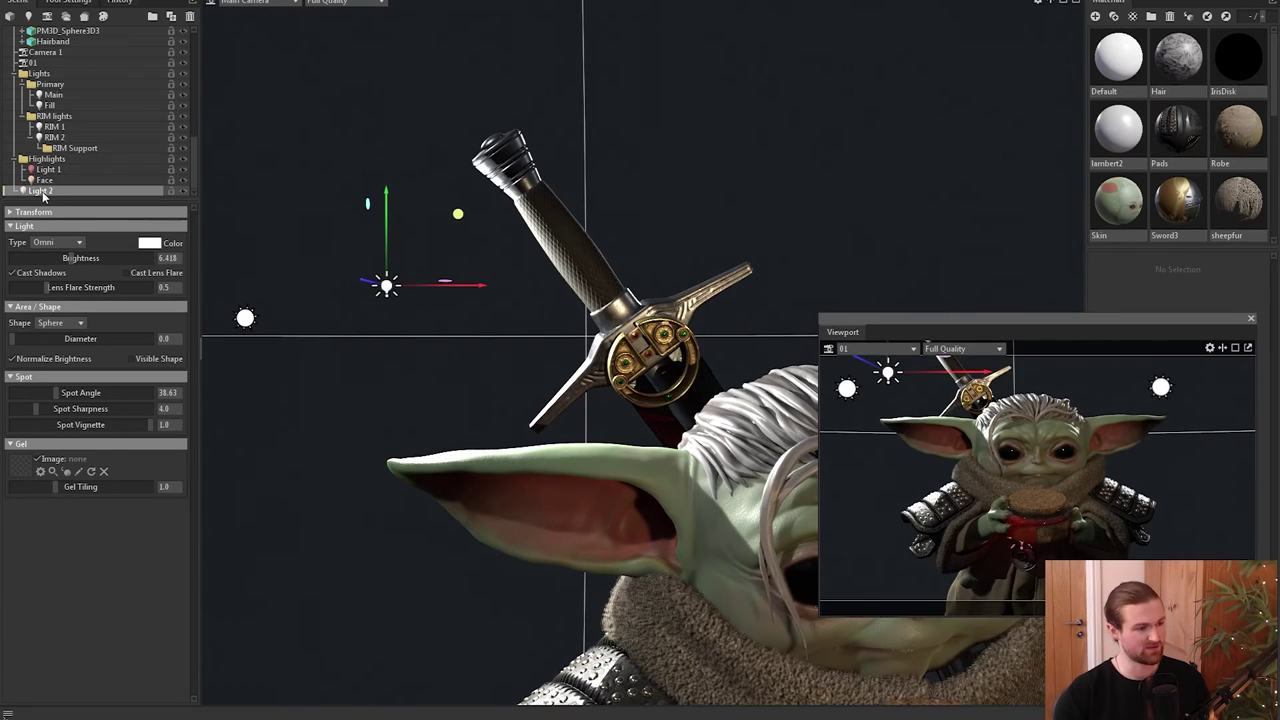
drag(40, 191, 80, 157)
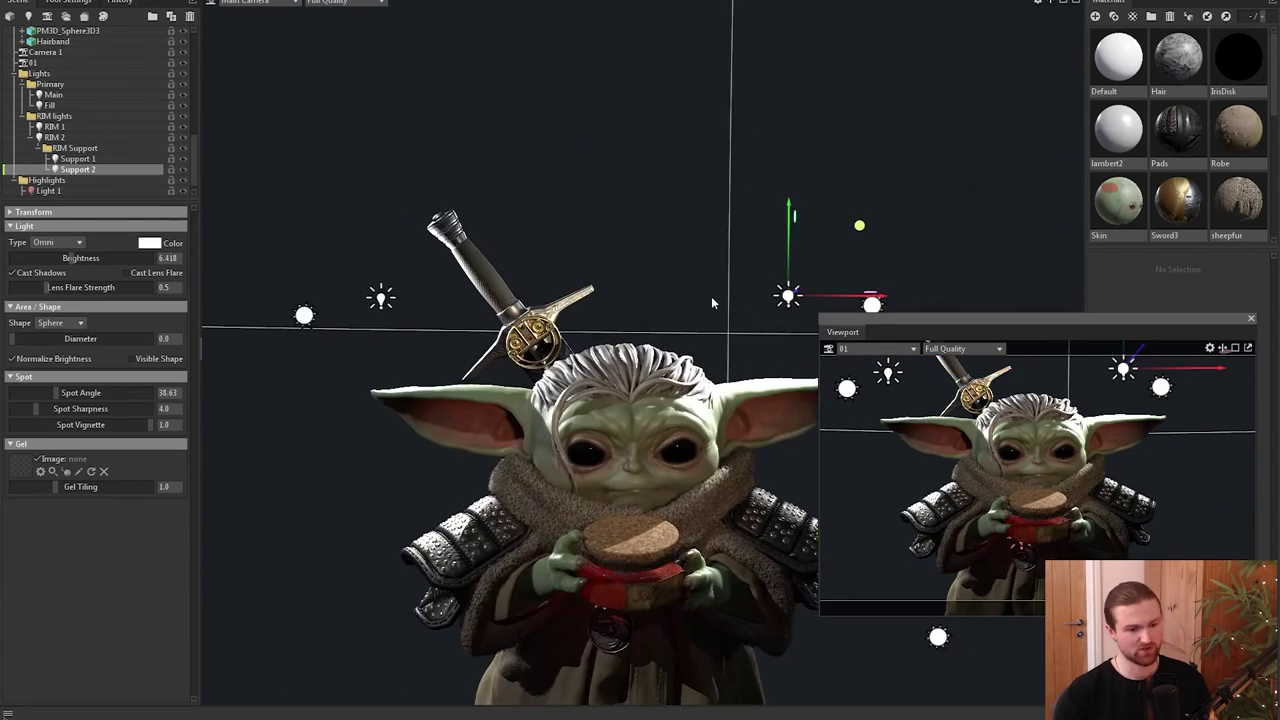
Position a duplicate of Support 1, named Support 2, just above the opposite ear and set its brightness to 5.409.
scroll(711, 296, up, 5)
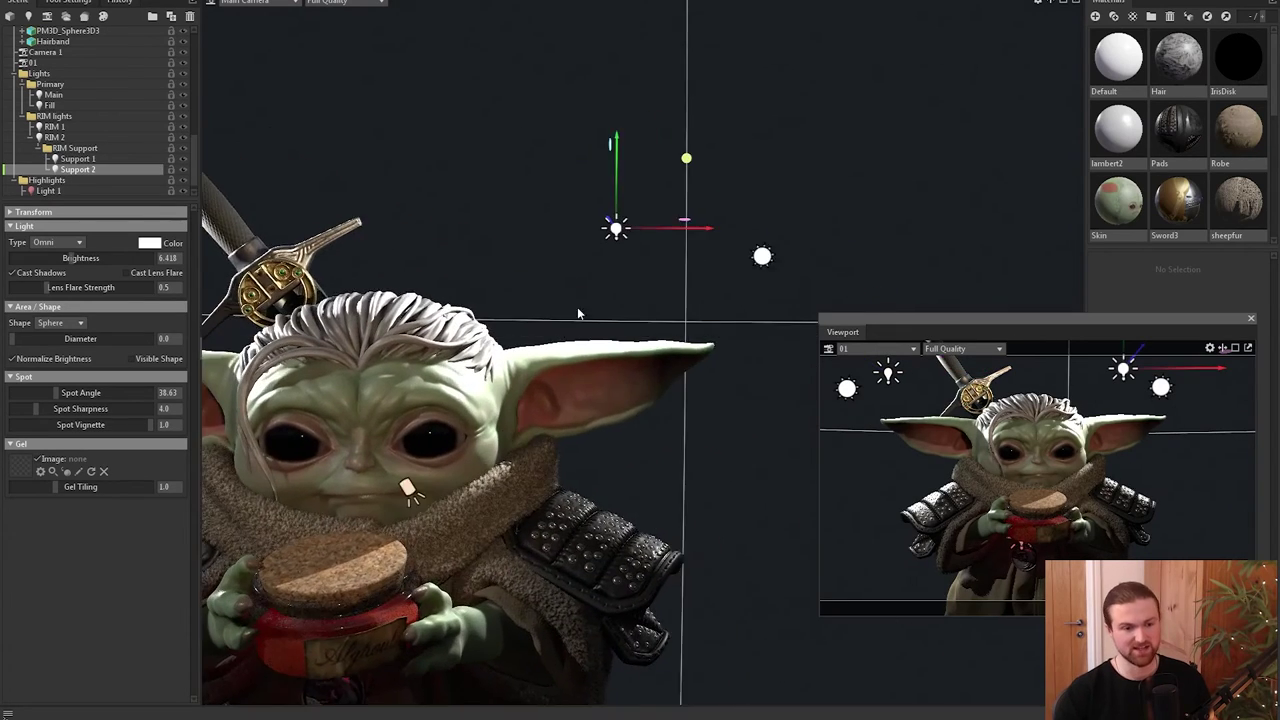
drag(594, 256, 595, 318)
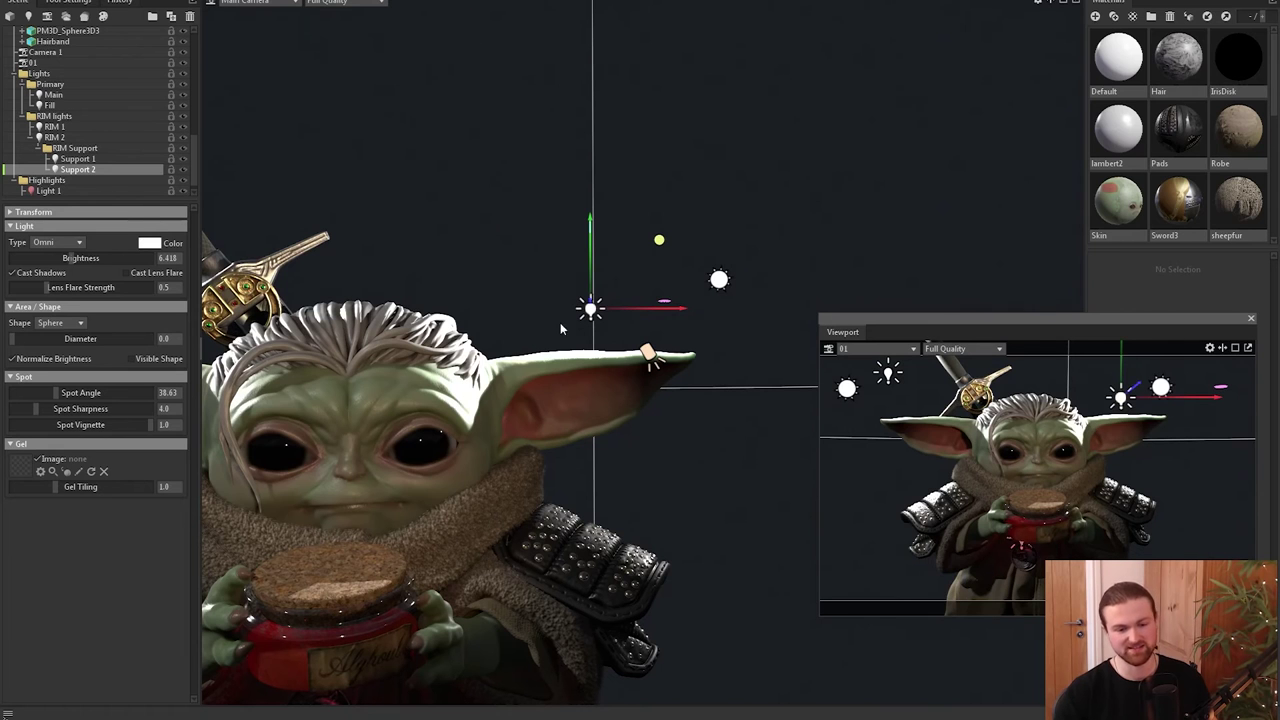
mouse_move(594, 312)
mouse_down()
mouse_move(612, 326)
mouse_move(587, 304)
mouse_up()
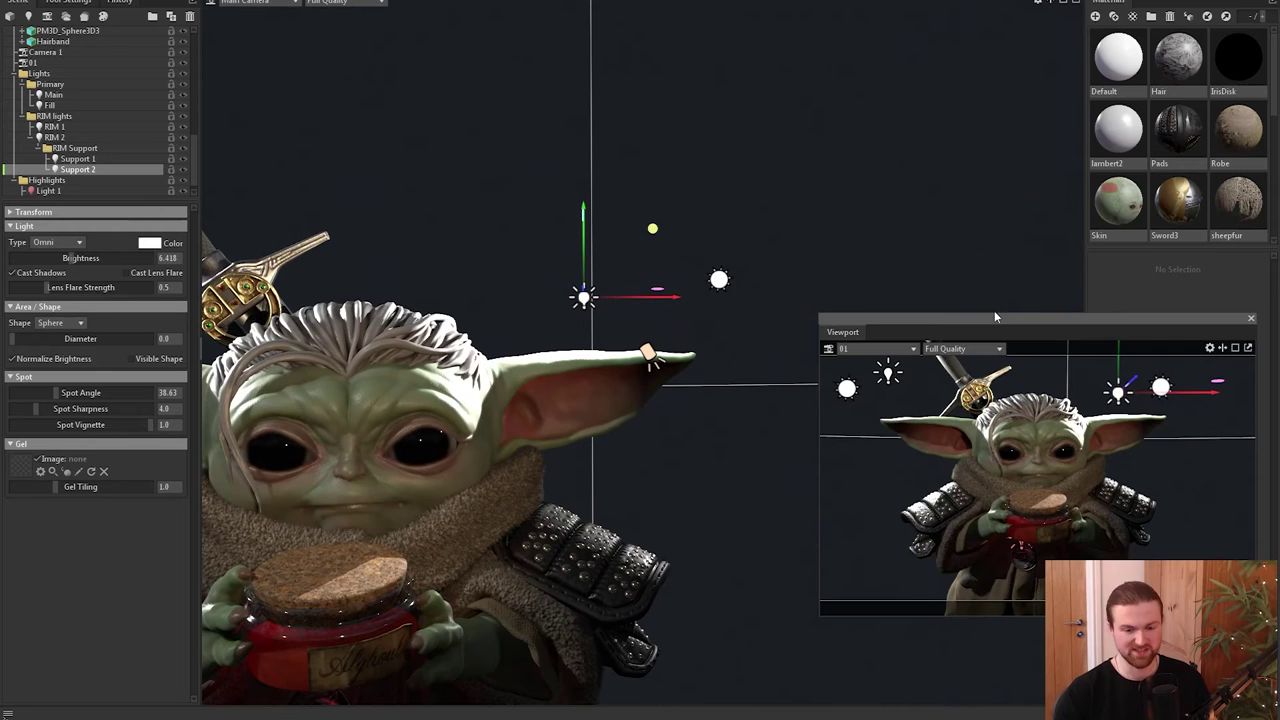
drag(995, 320, 973, 199)
drag(584, 298, 573, 291)
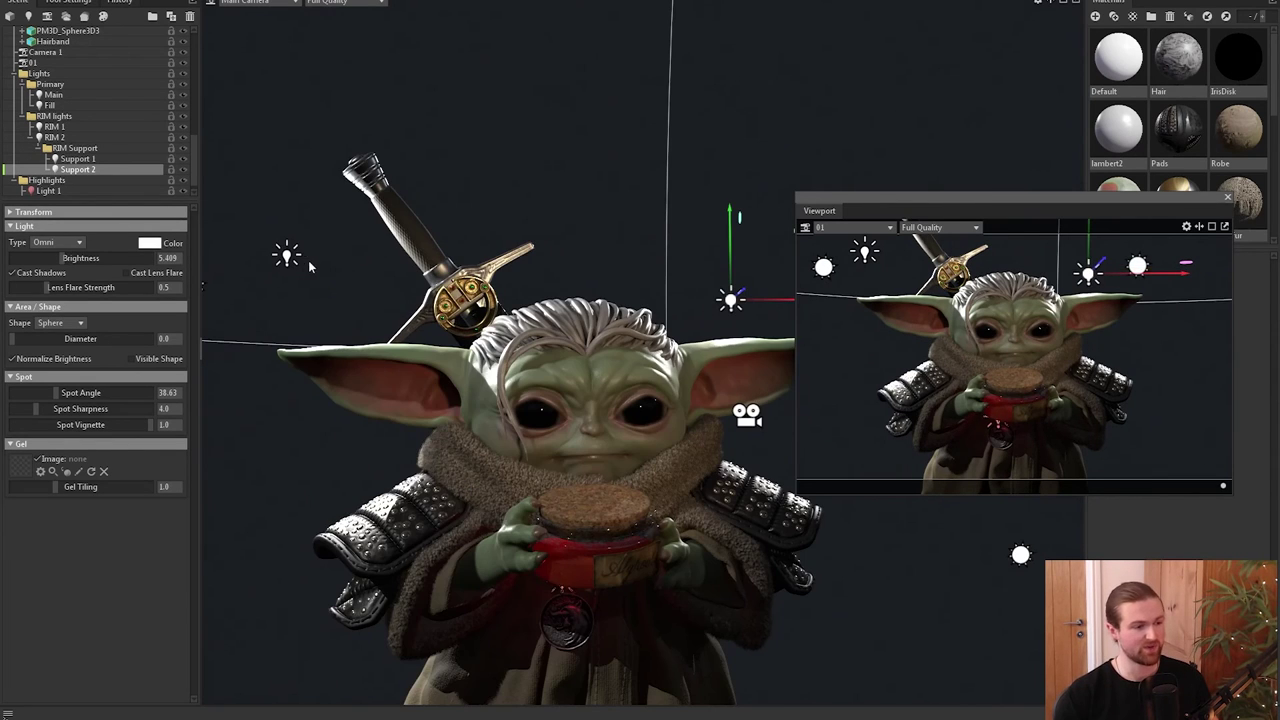
Give the Support 1 light beside the sword a pale blue color (afc9d7).
scroll(378, 257, up, 2)
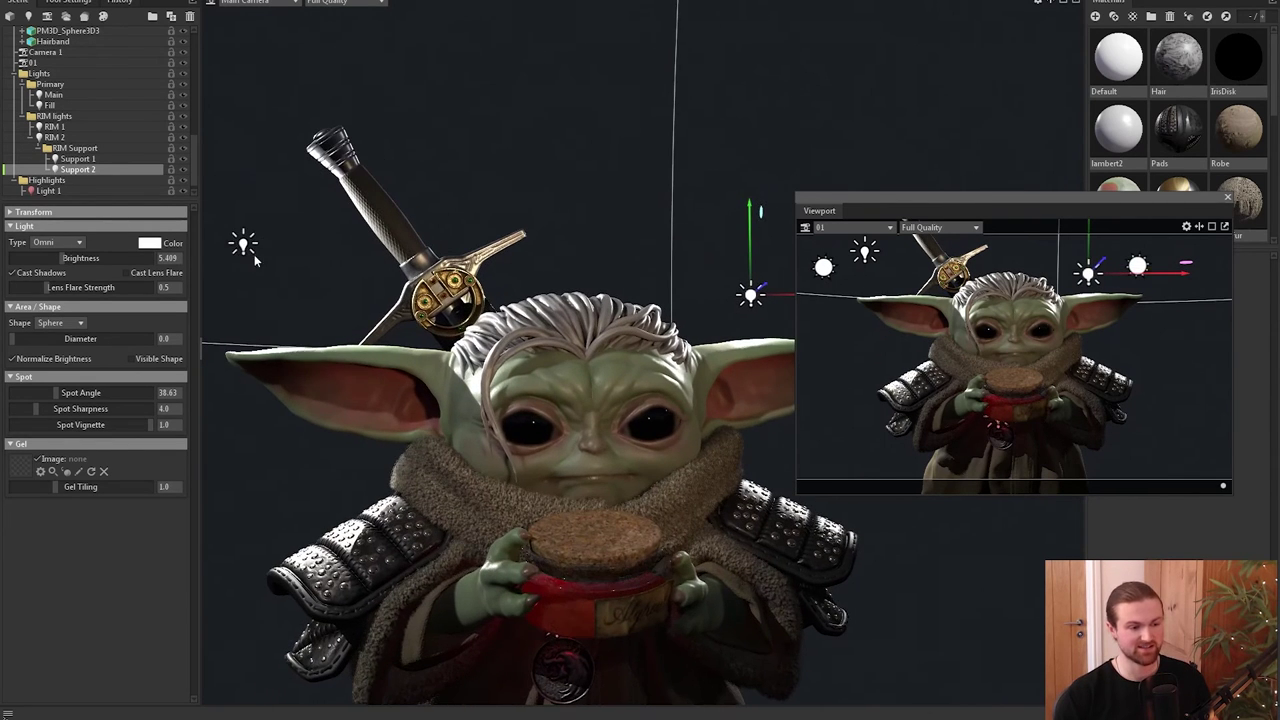
click(242, 243)
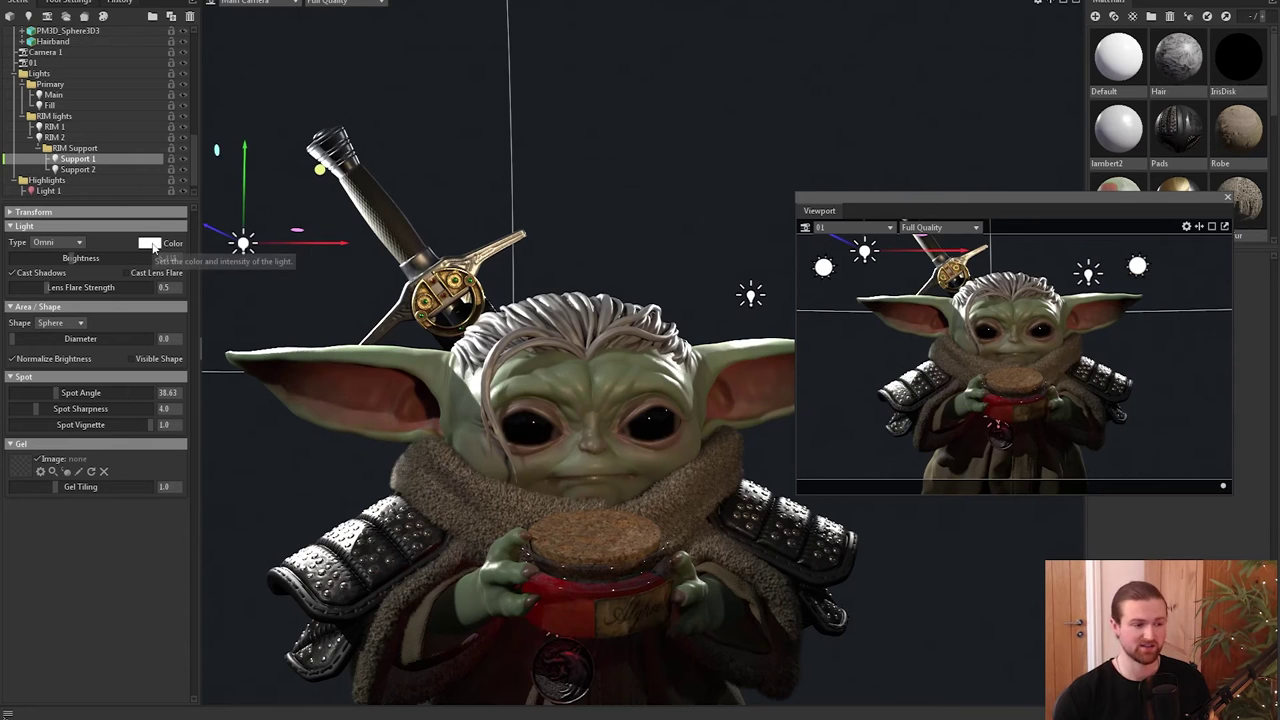
click(150, 243)
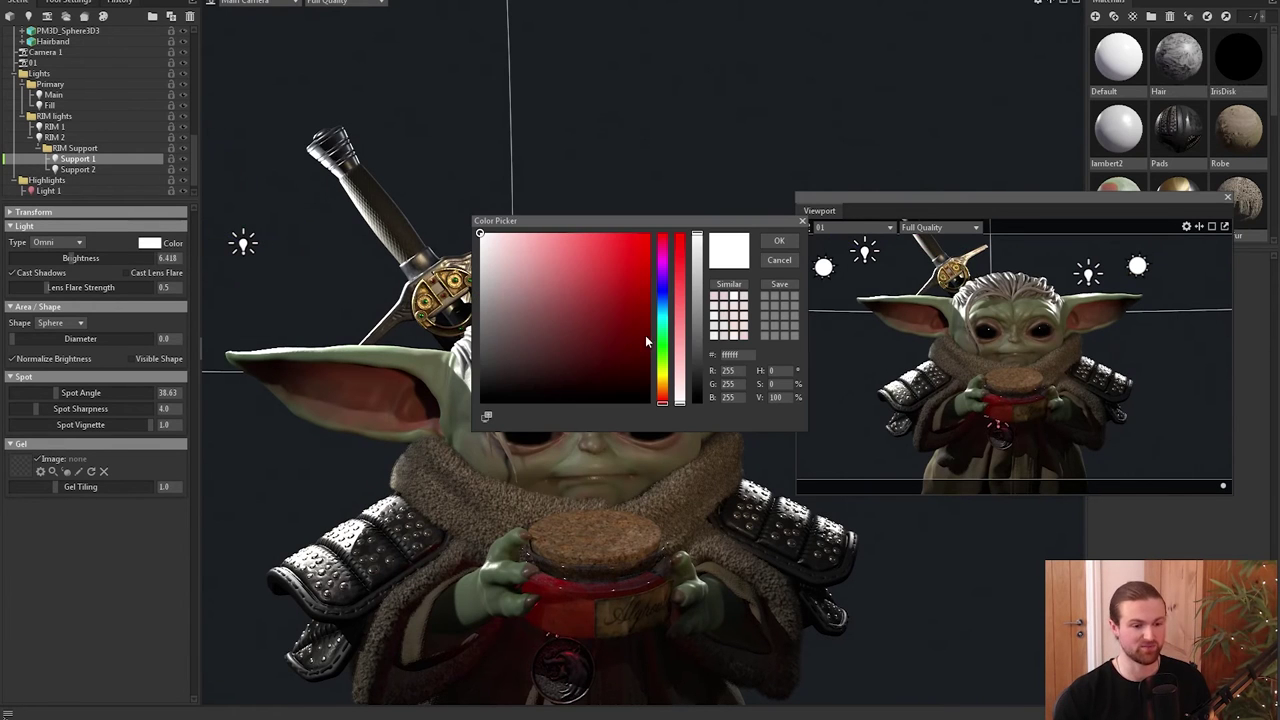
drag(664, 306, 663, 308)
drag(506, 254, 512, 259)
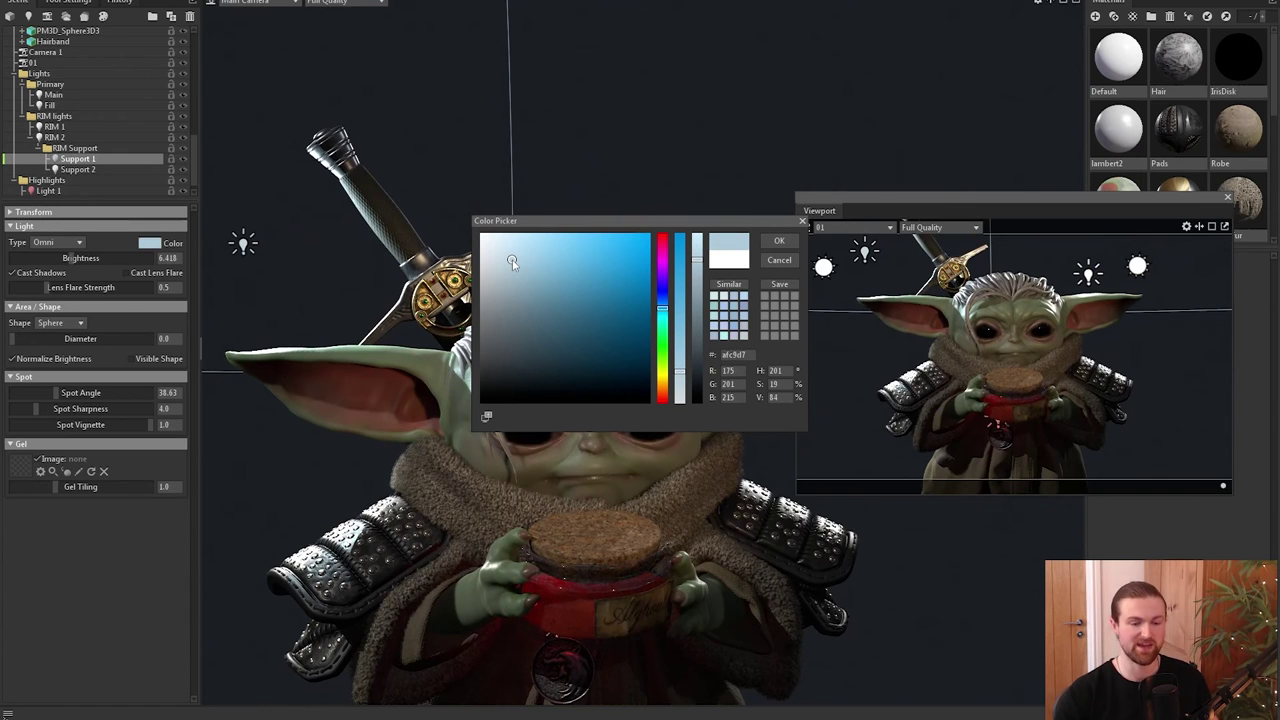
click(779, 242)
Give the Support 2 light a light blue color as well.
click(78, 169)
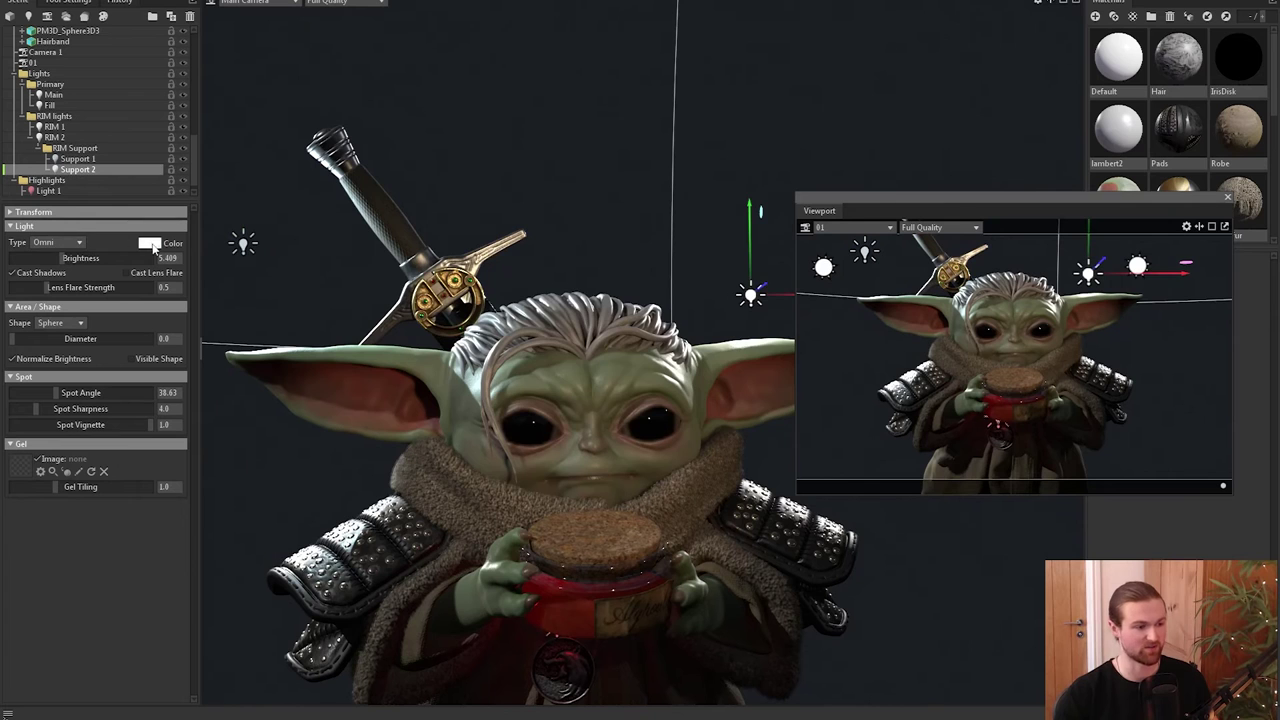
click(151, 245)
click(666, 304)
mouse_move(506, 253)
mouse_down()
mouse_move(550, 260)
mouse_move(537, 252)
mouse_up()
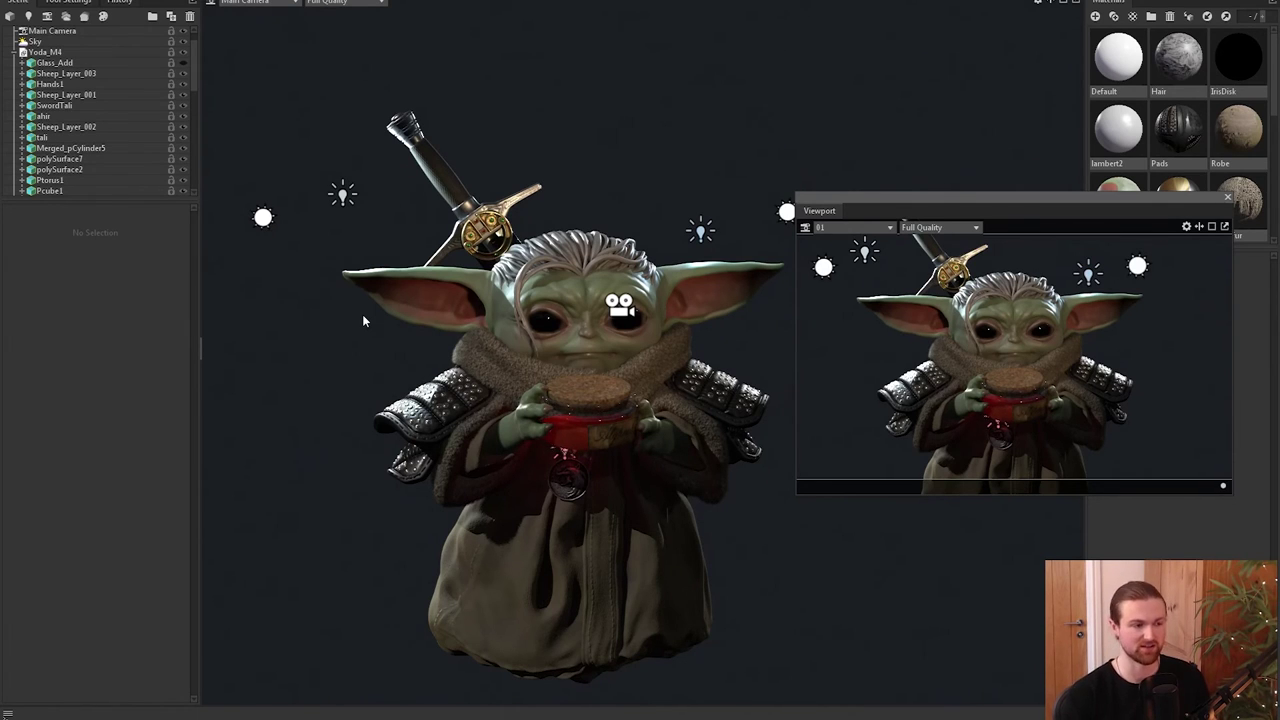
Add fog to the scene and reduce its max opacity to 0.003 for a subtle haze around the lights.
click(66, 17)
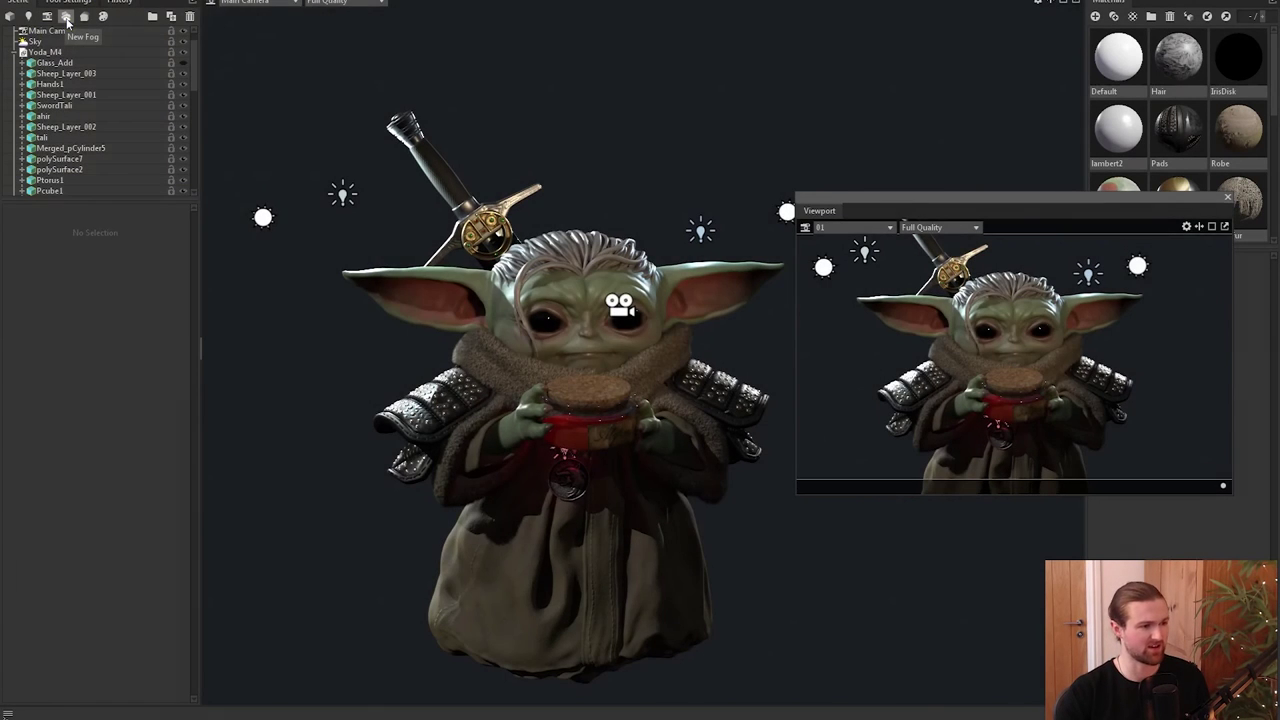
scroll(86, 170, down, 10)
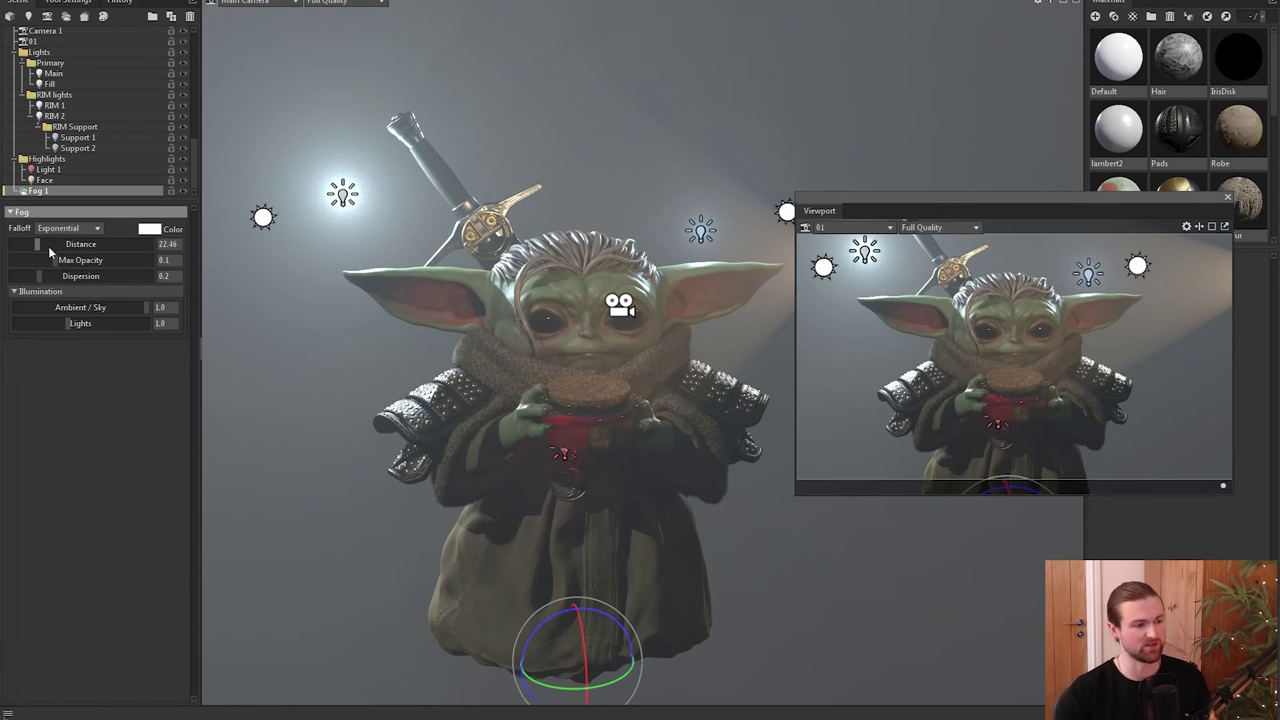
mouse_move(38, 244)
mouse_down()
mouse_move(51, 244)
mouse_move(22, 260)
mouse_up()
key(ctrl+z)
middle_drag(488, 286, 510, 283)
drag(510, 282, 480, 295)
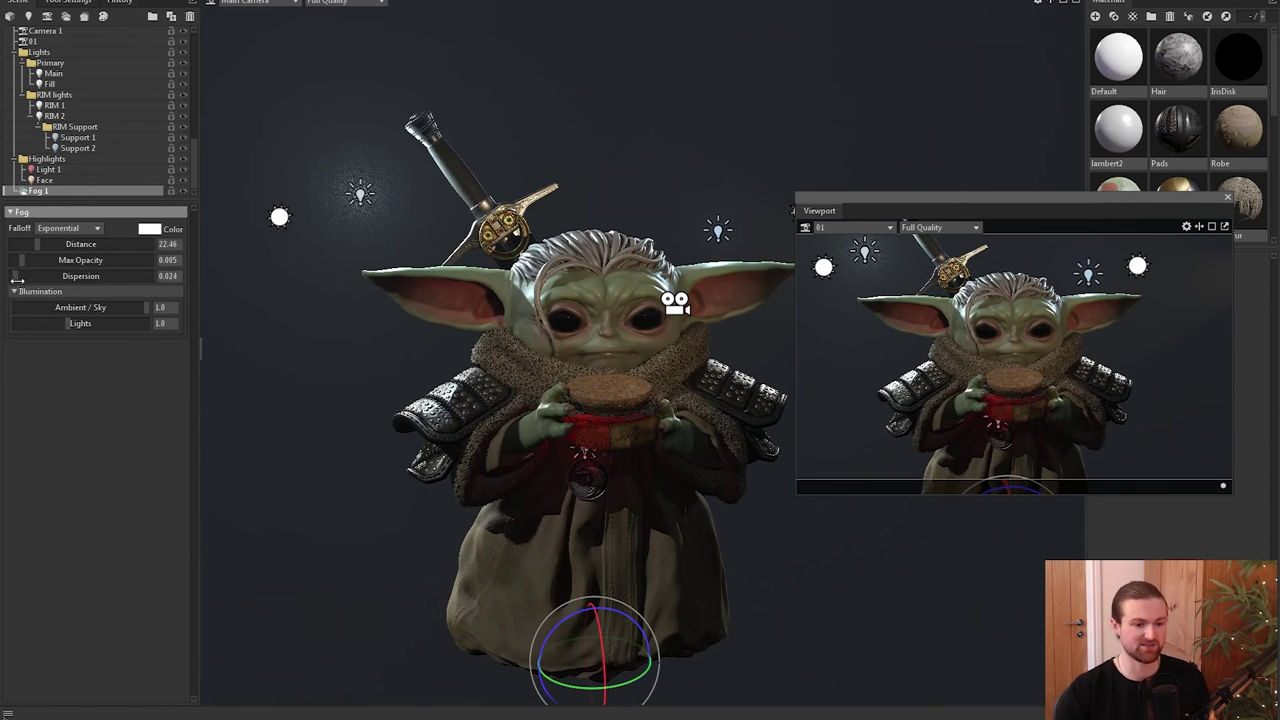
drag(22, 260, 19, 261)
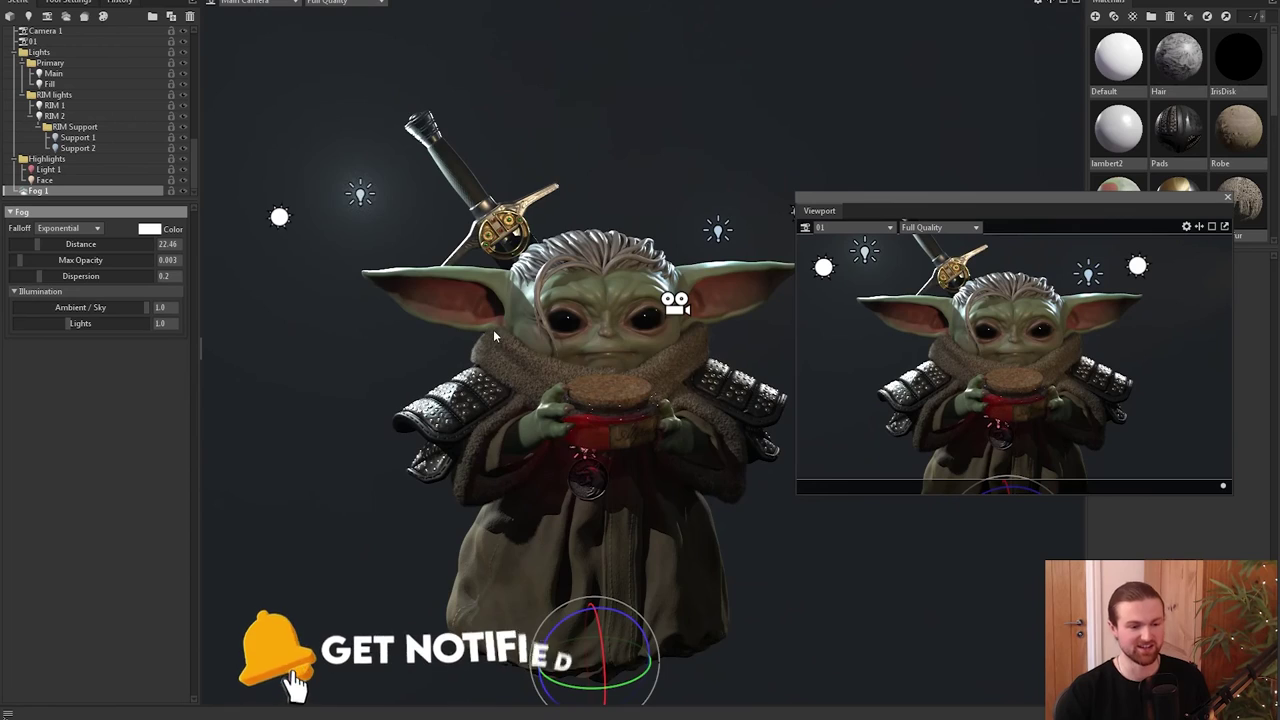
middle_drag(493, 329, 506, 301)
drag(506, 300, 472, 309)
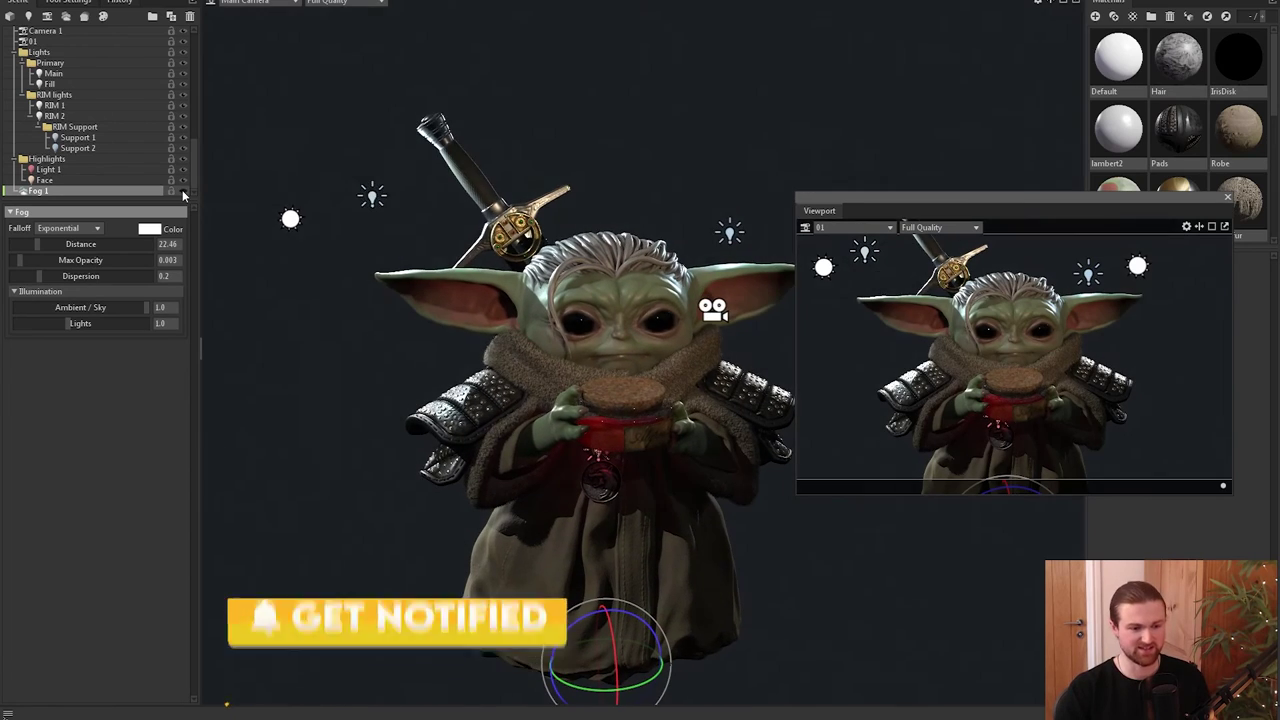
Reposition camera 01 in front of the character and narrow its field of view to 22.59° for a tighter upper-body framing.
middle_drag(472, 310, 442, 254)
right_drag(442, 254, 447, 285)
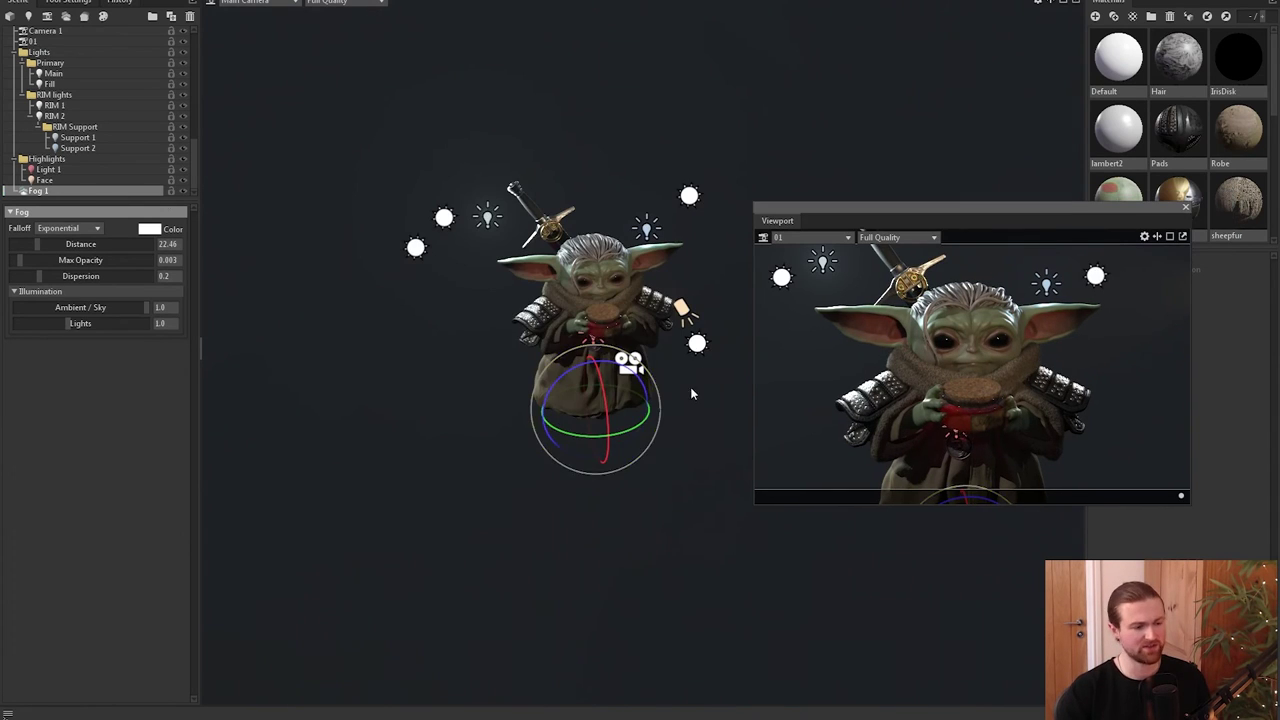
click(688, 390)
click(632, 367)
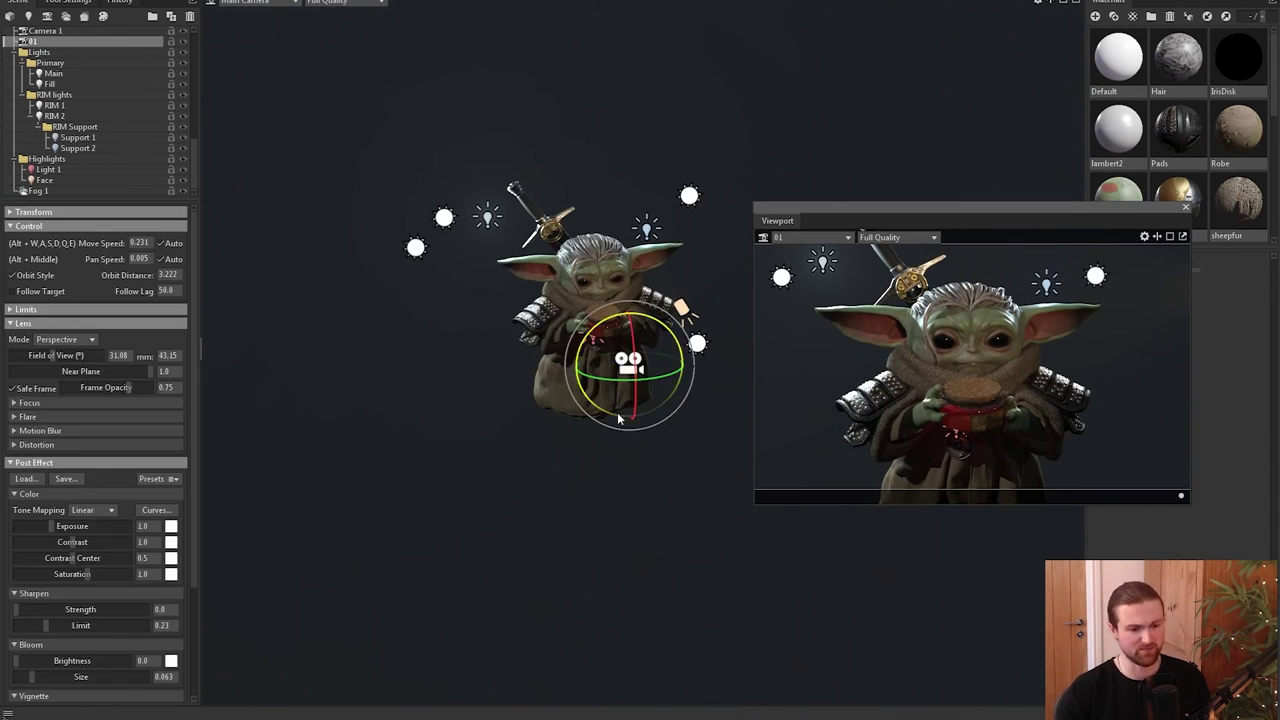
key(w)
alt+drag(622, 398, 627, 380)
drag(619, 327, 620, 326)
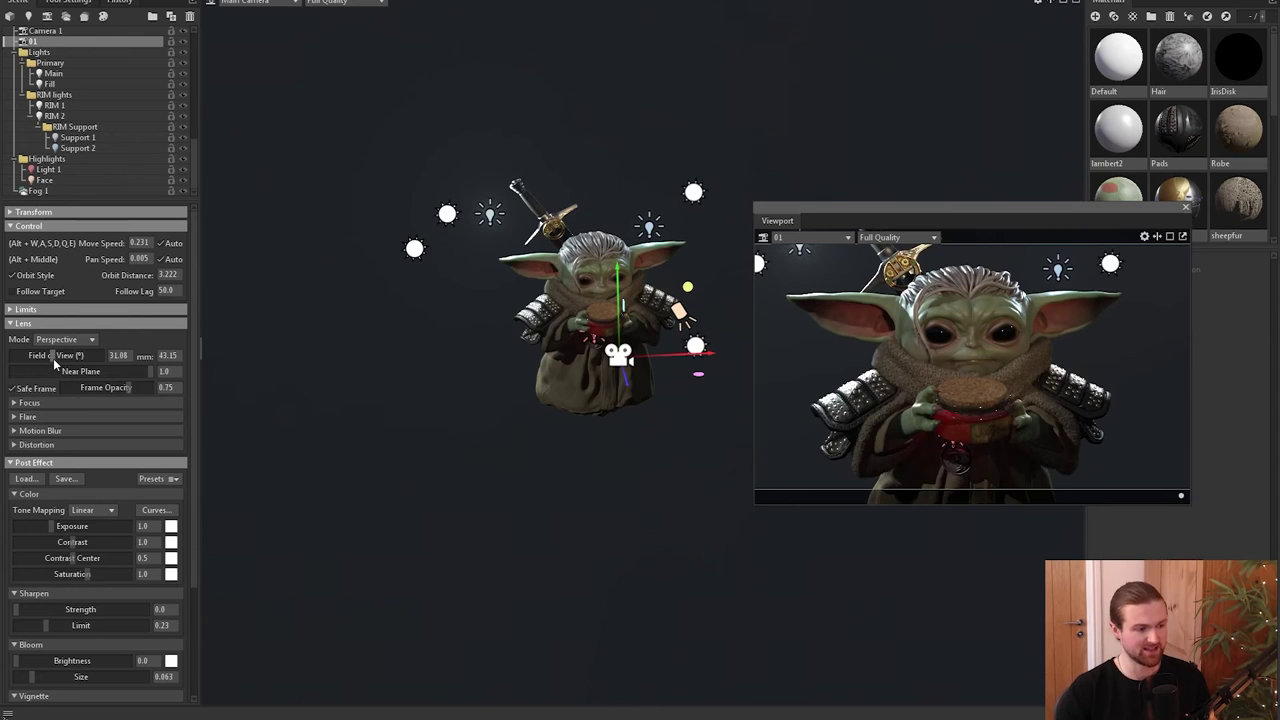
drag(53, 356, 46, 357)
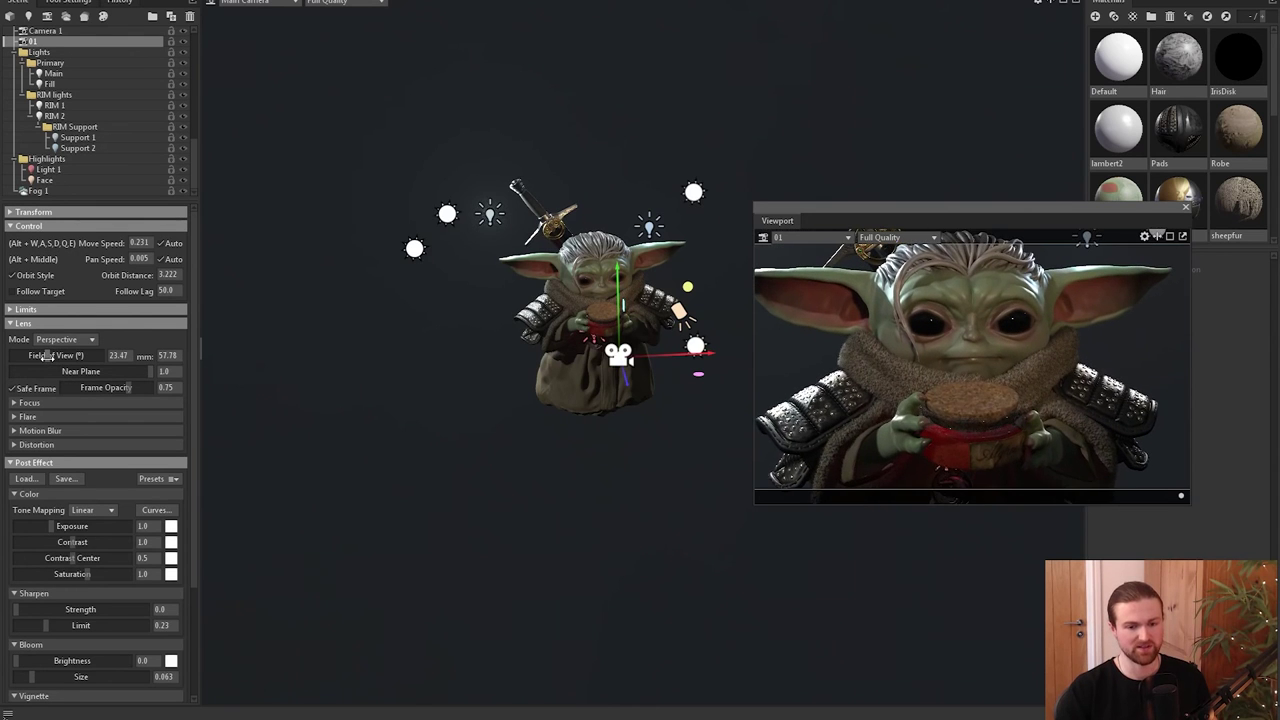
drag(625, 383, 661, 372)
Enable ray tracing in the scene's render settings.
scroll(67, 170, down, 5)
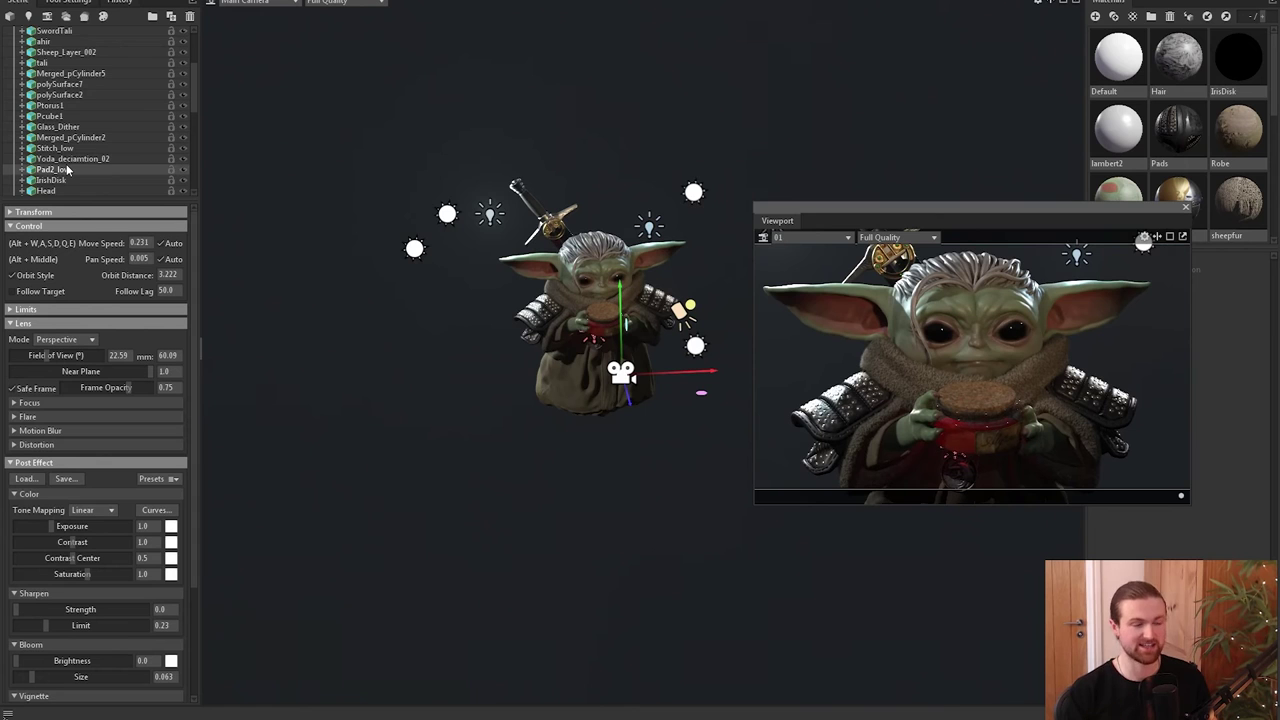
scroll(67, 128, up, 3)
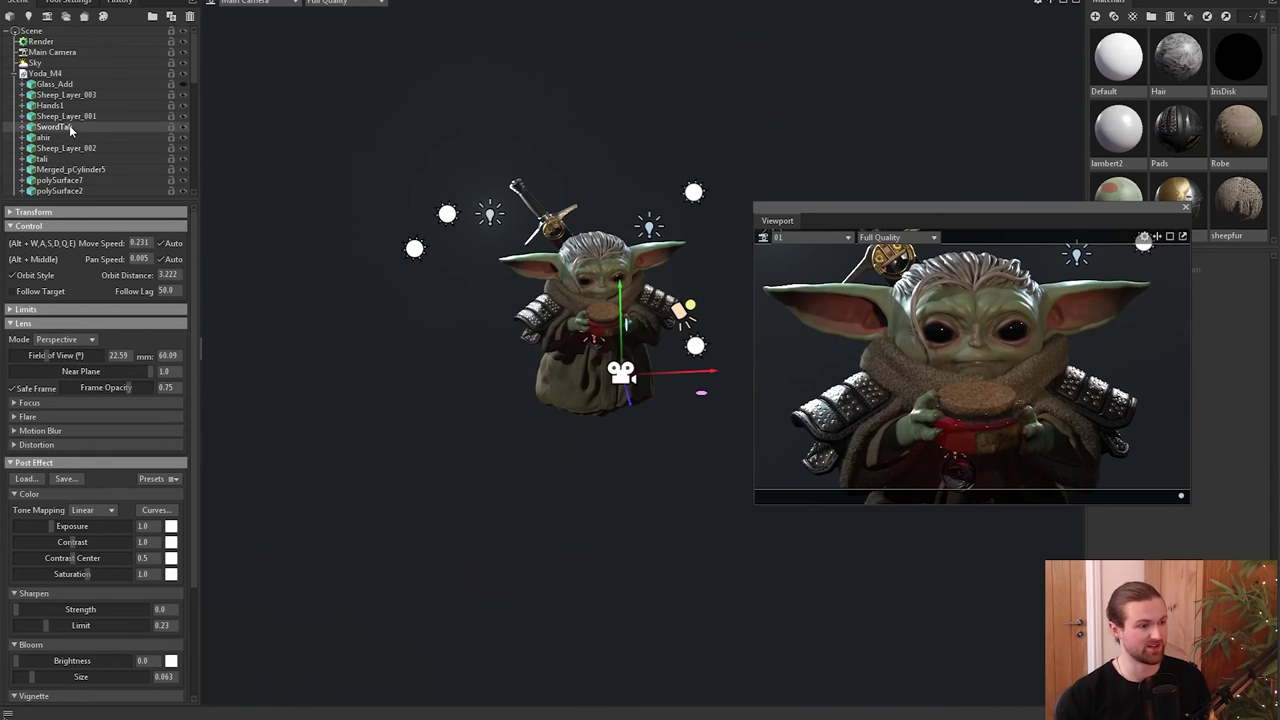
click(38, 43)
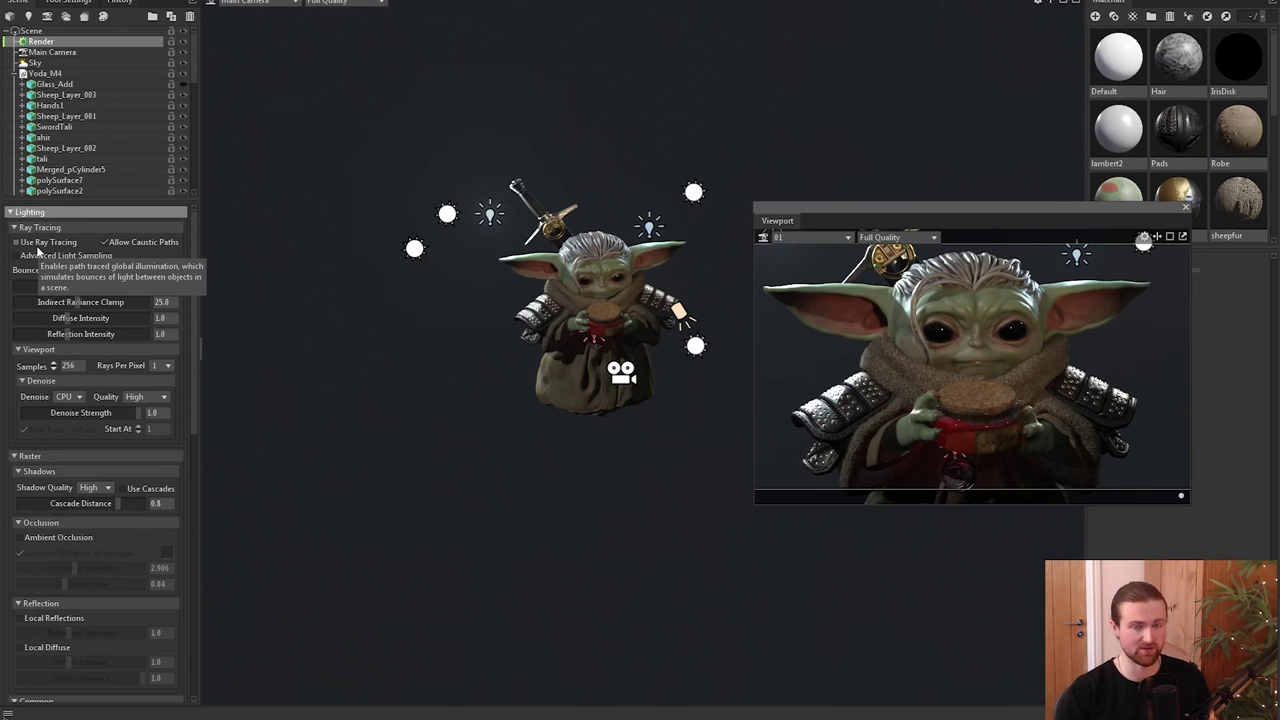
click(22, 243)
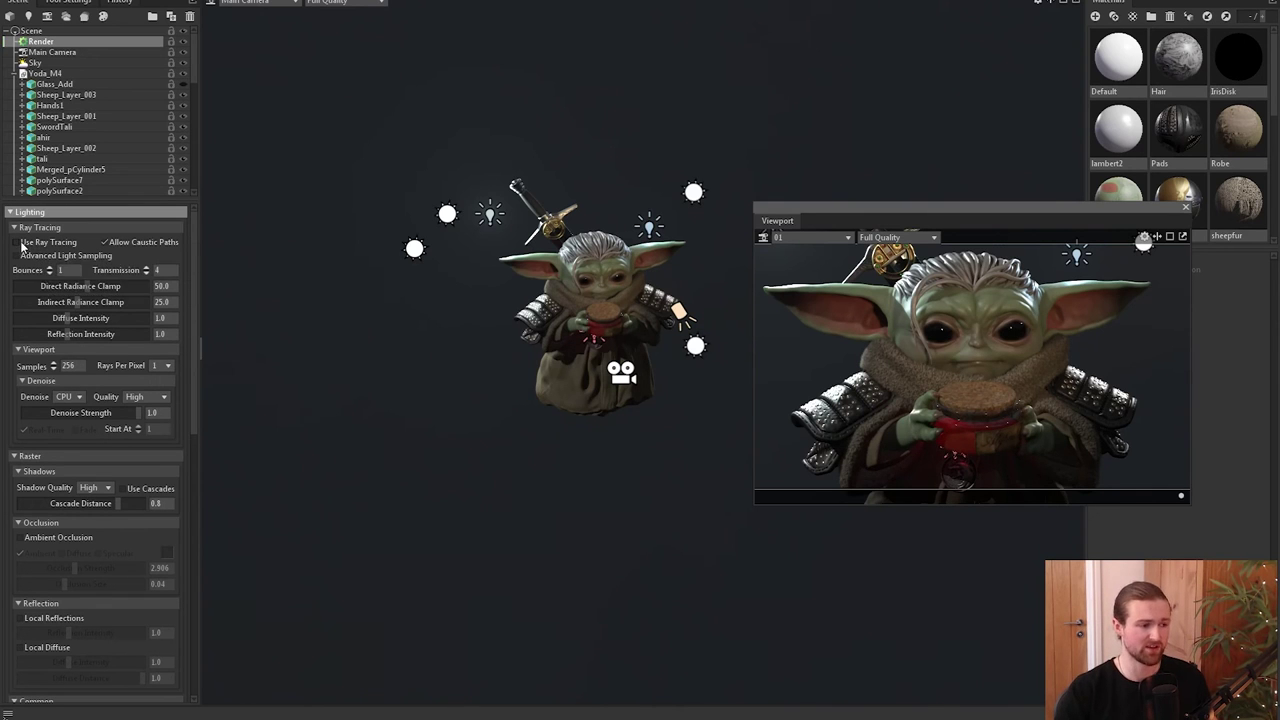
click(18, 243)
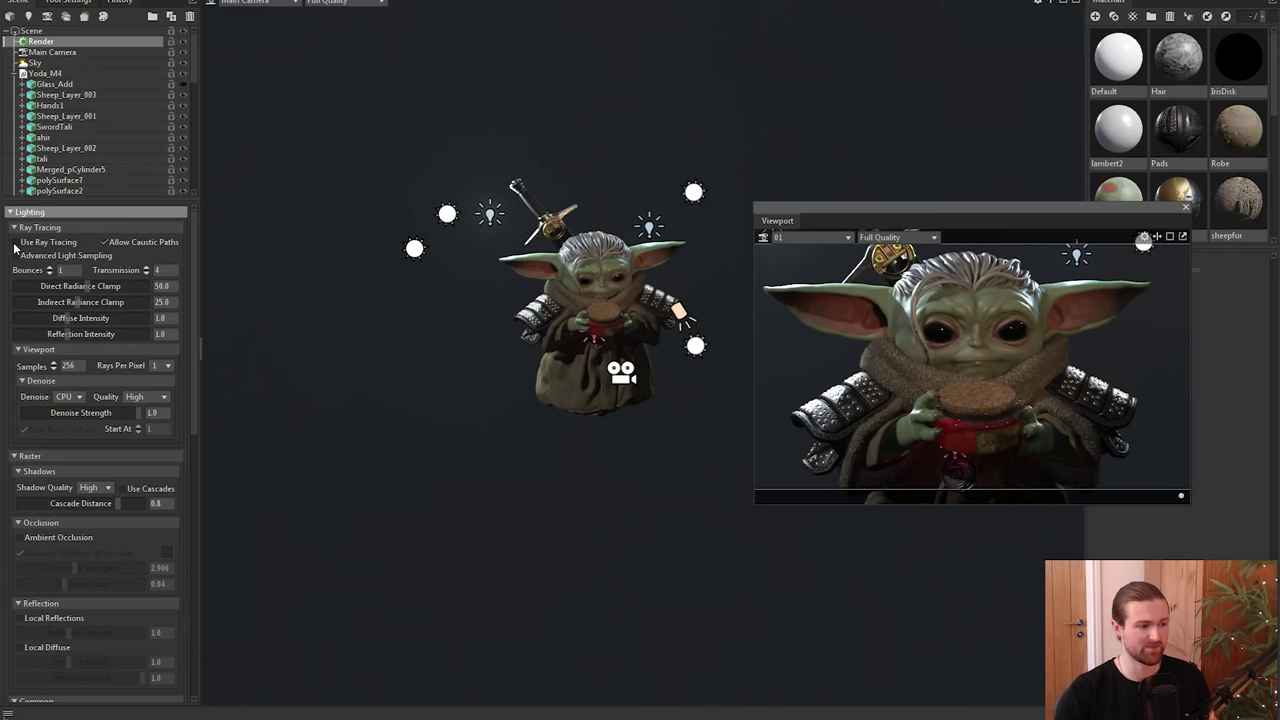
Move the camera 01 preview over the main view, enlarge it to examine the ray-traced character, and review the render settings.
drag(1024, 216, 532, 66)
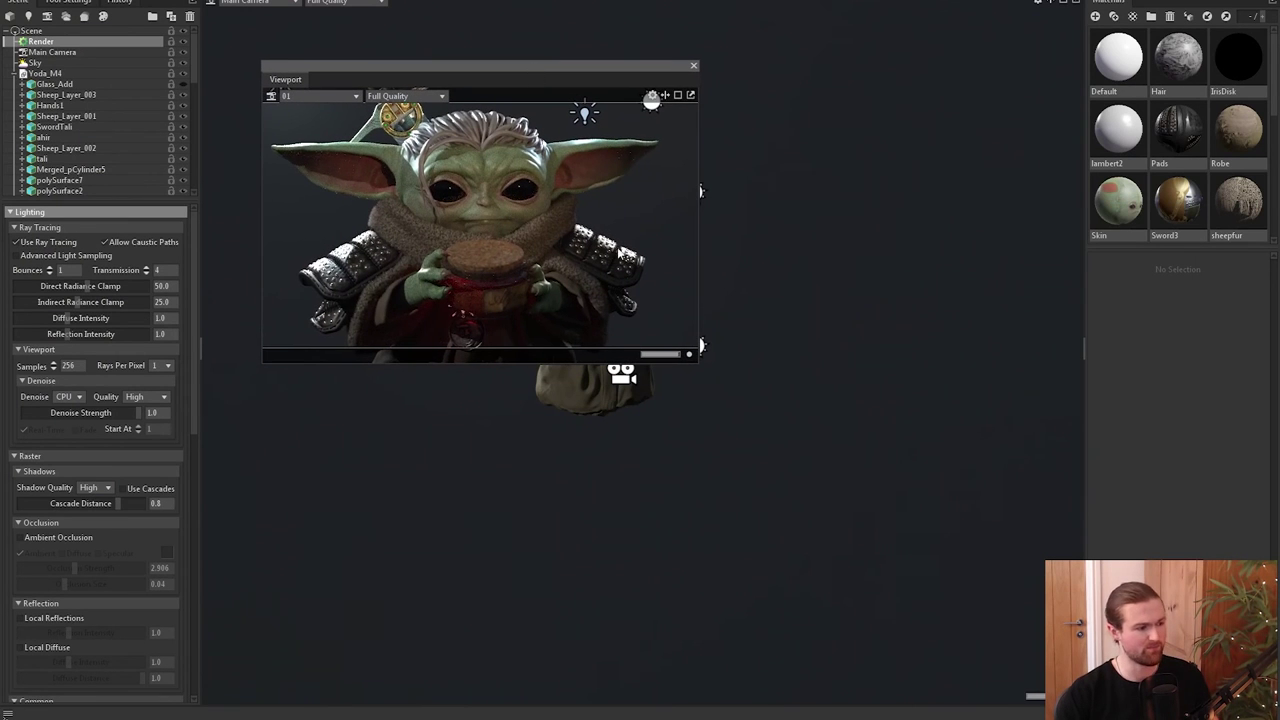
click(699, 368)
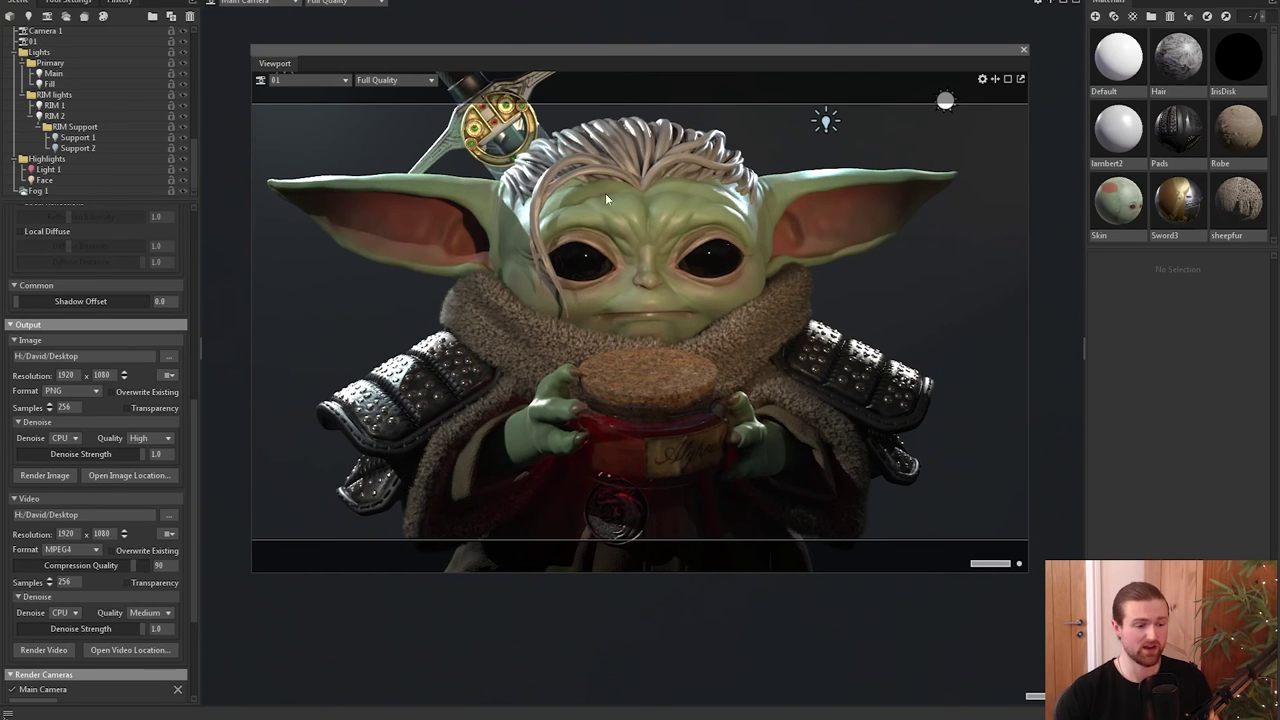
drag(582, 53, 589, 54)
scroll(78, 130, up, 10)
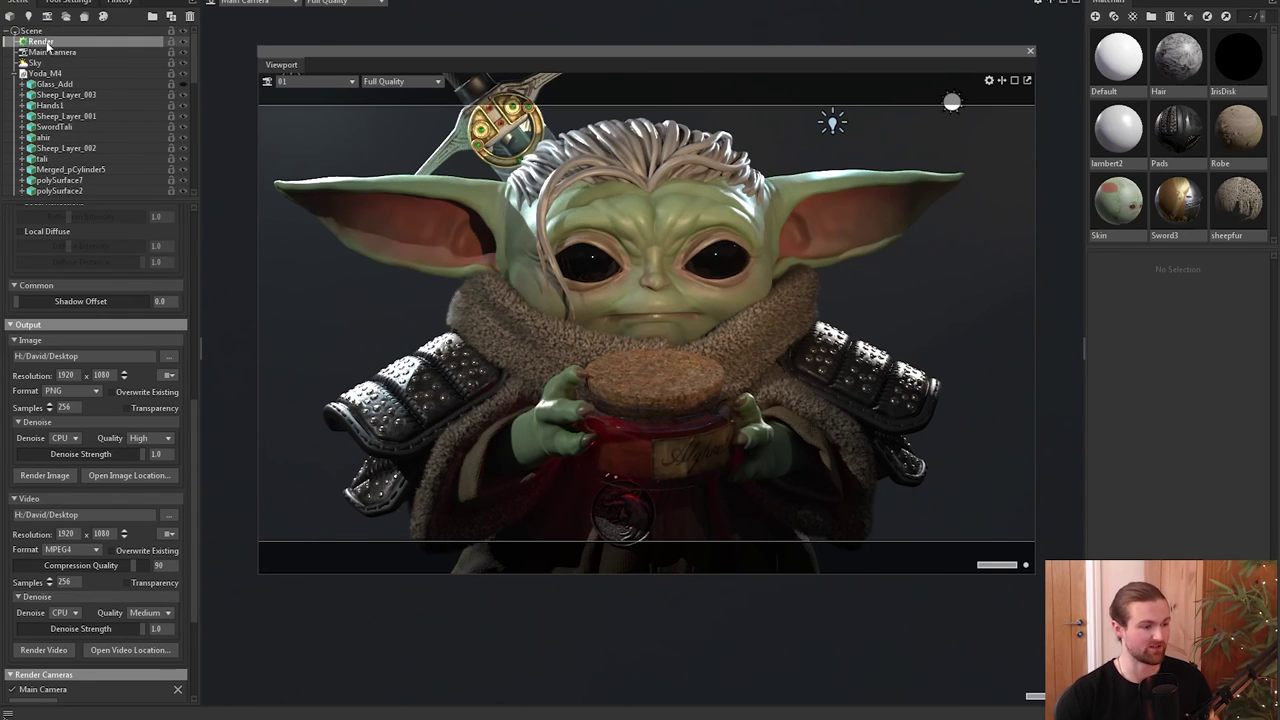
scroll(73, 450, down, 5)
scroll(71, 440, up, 5)
scroll(60, 420, down, 1)
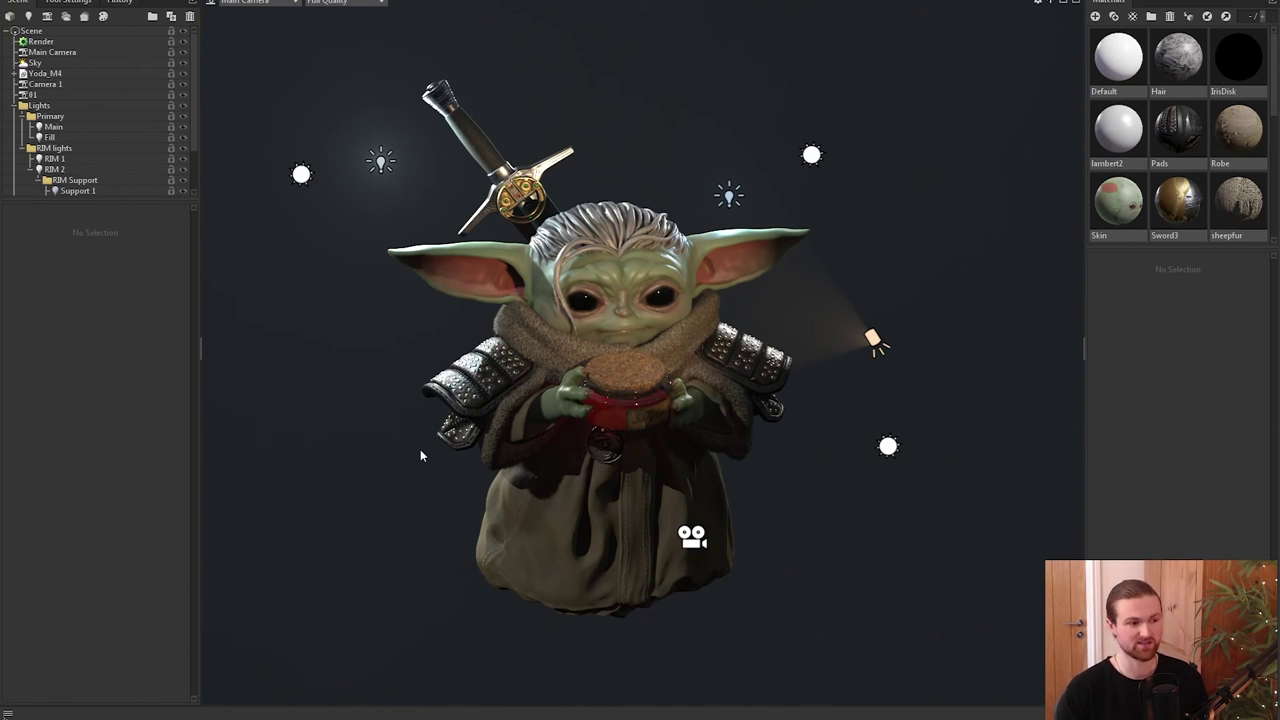
Expand the scene list to show every light group, then hide and show the RIM lights and Primary groups to compare their effect.
drag(133, 199, 136, 285)
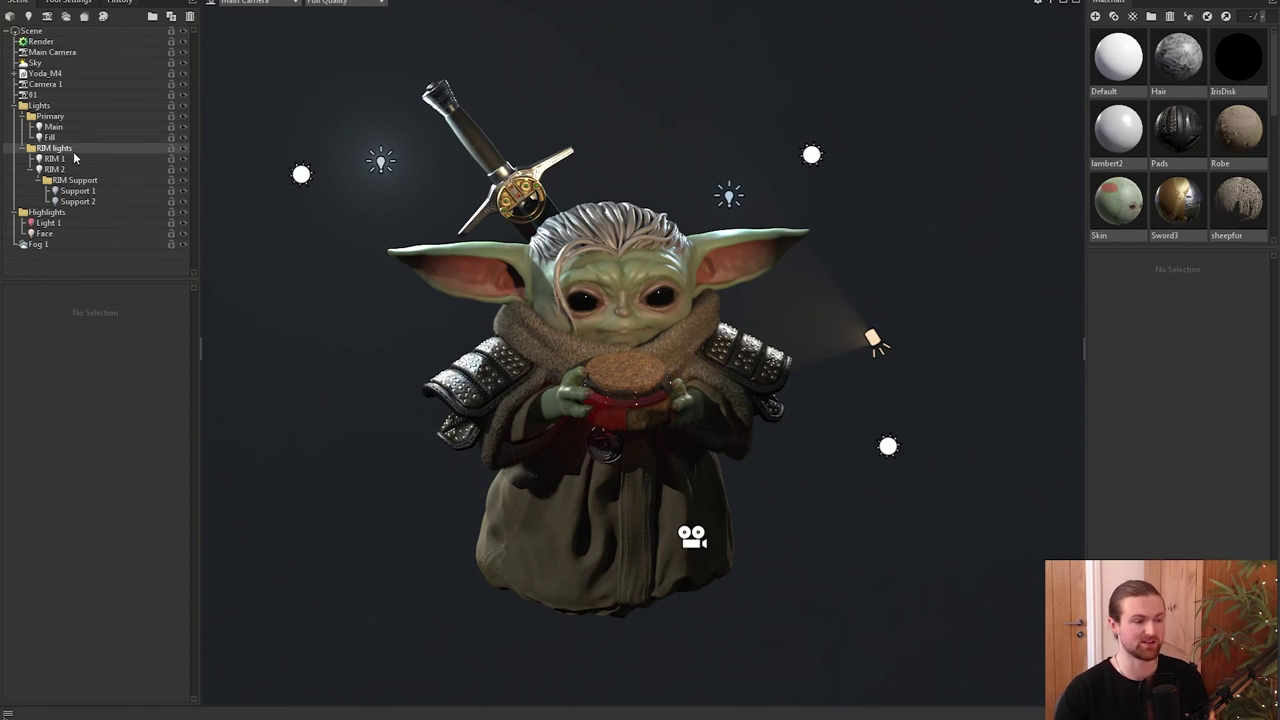
click(182, 148)
click(182, 148)
click(182, 148)
click(182, 148)
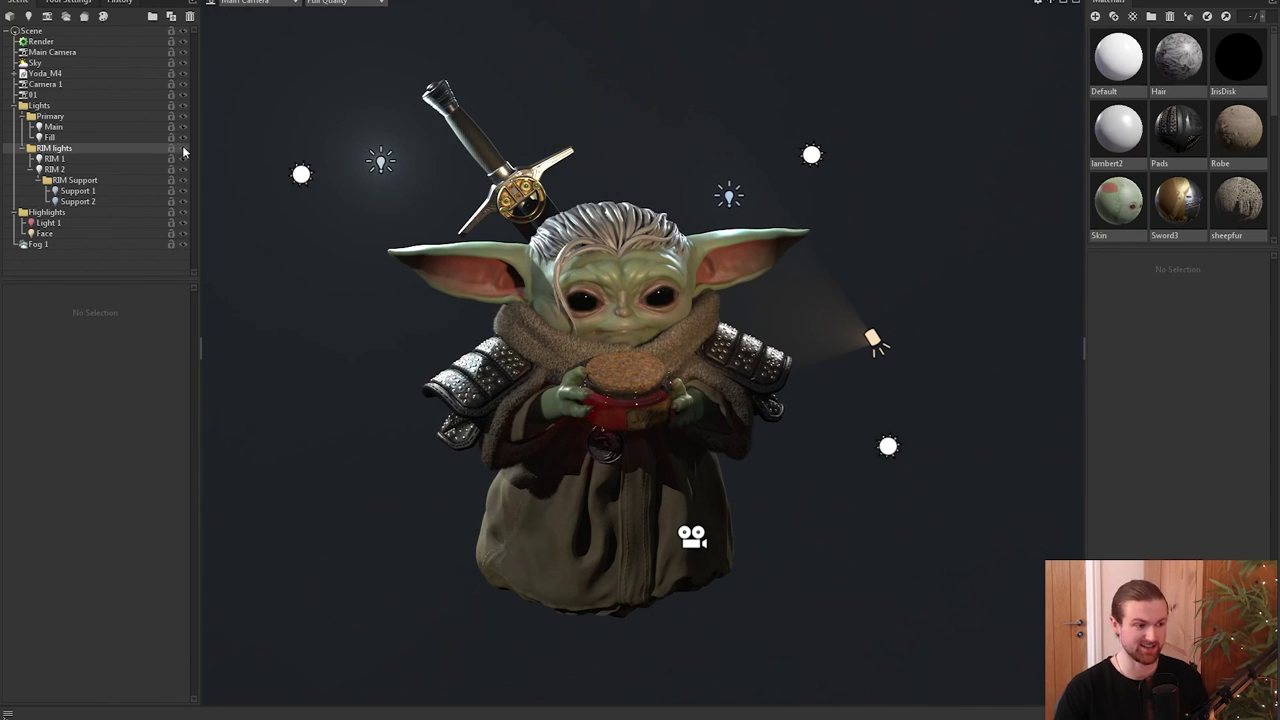
click(184, 116)
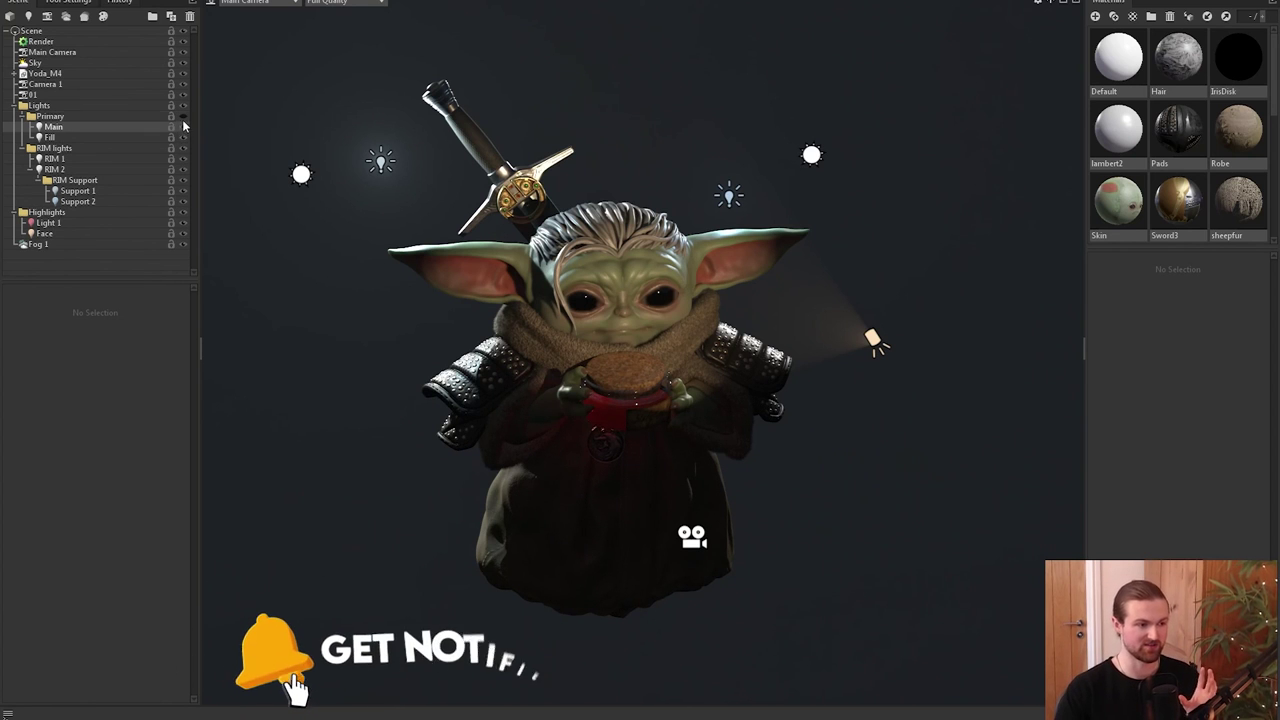
click(183, 116)
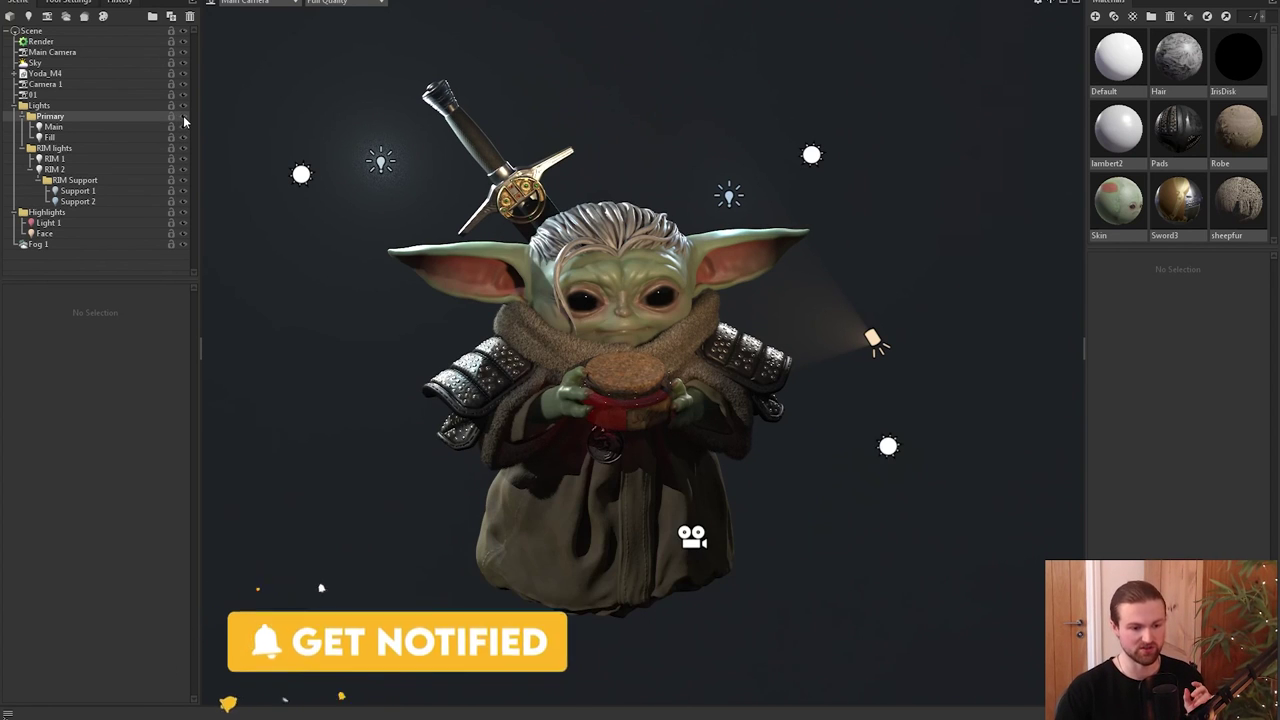